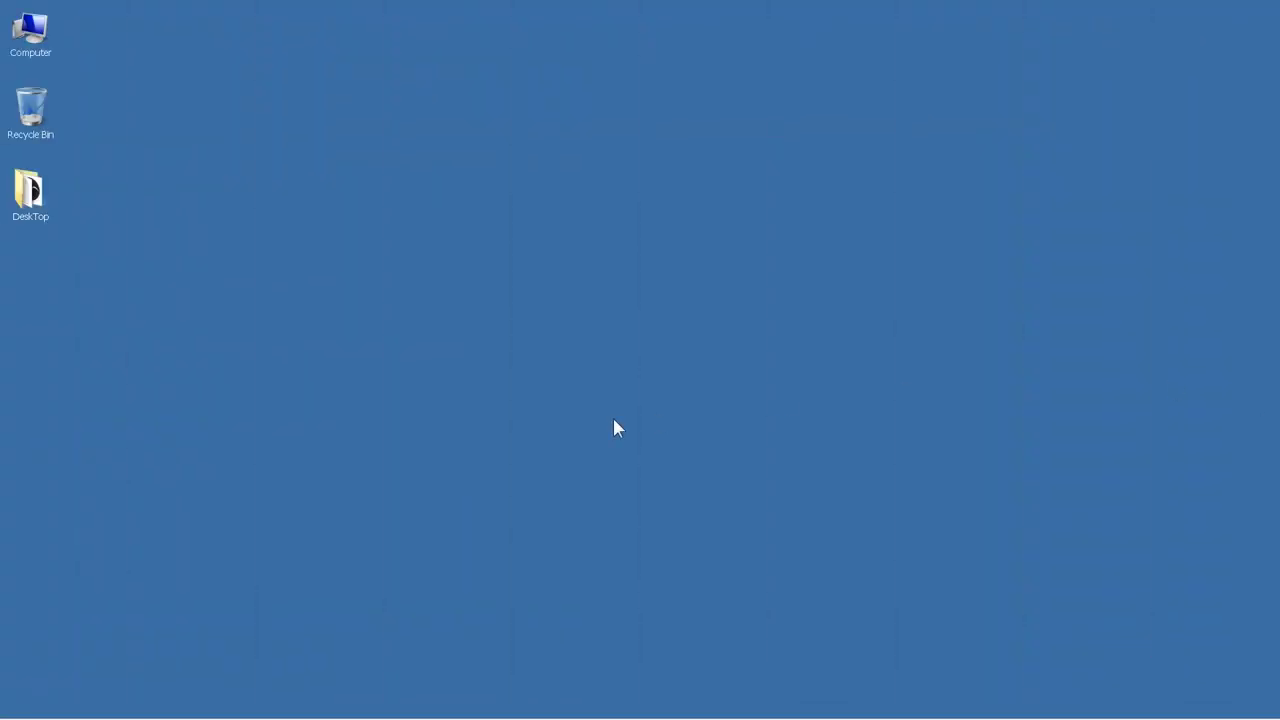
Step: Browse to the 1Ani-Trucks library in Windows Explorer
mouse_move(266, 712)
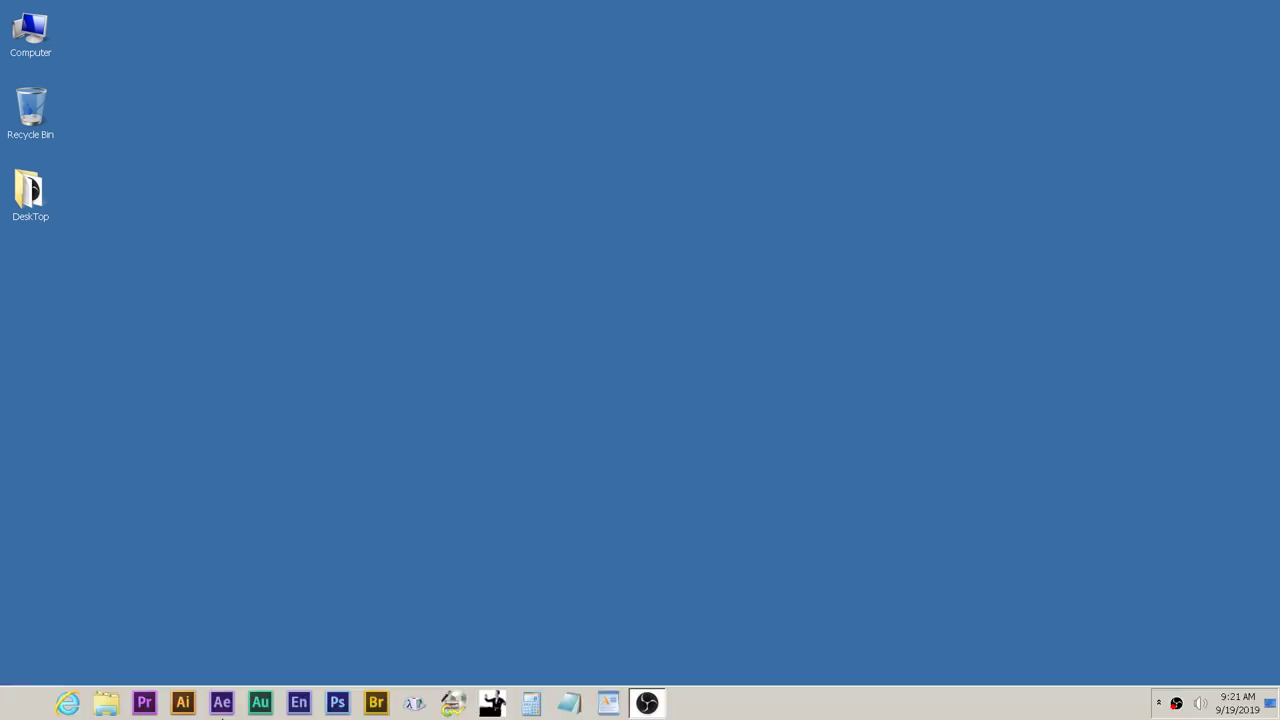
left_click(107, 705)
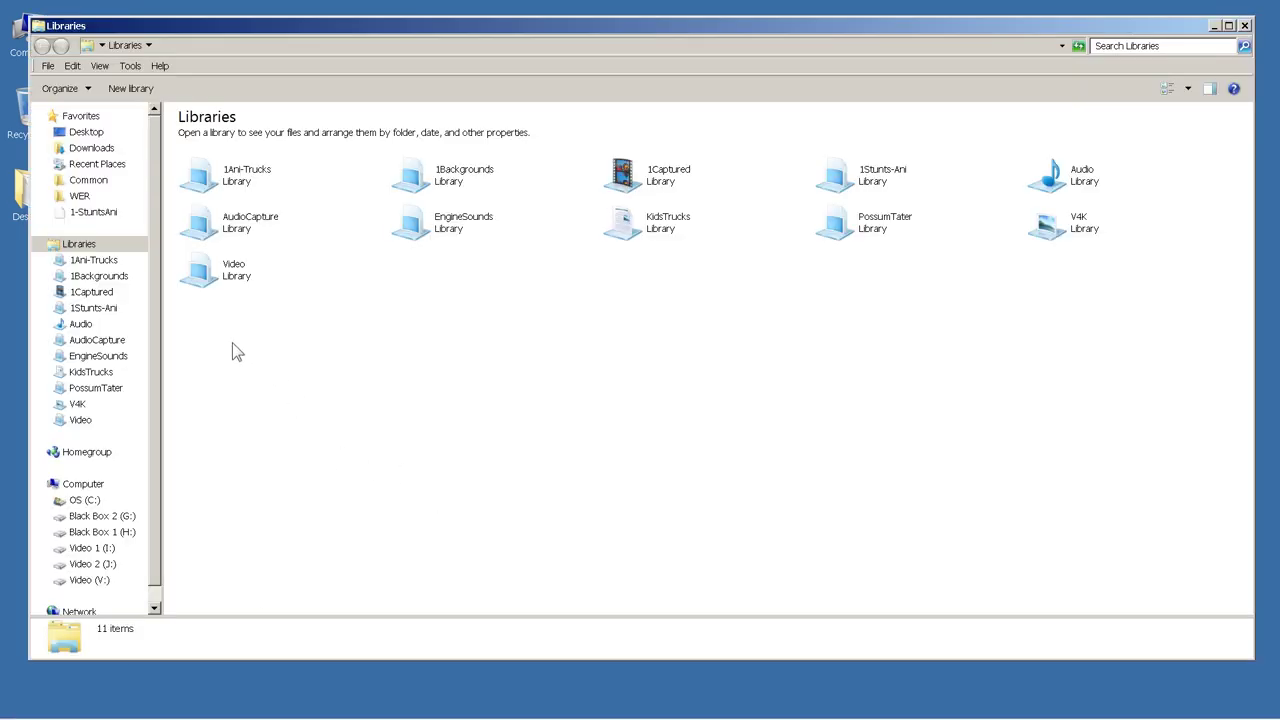
left_click(93, 260)
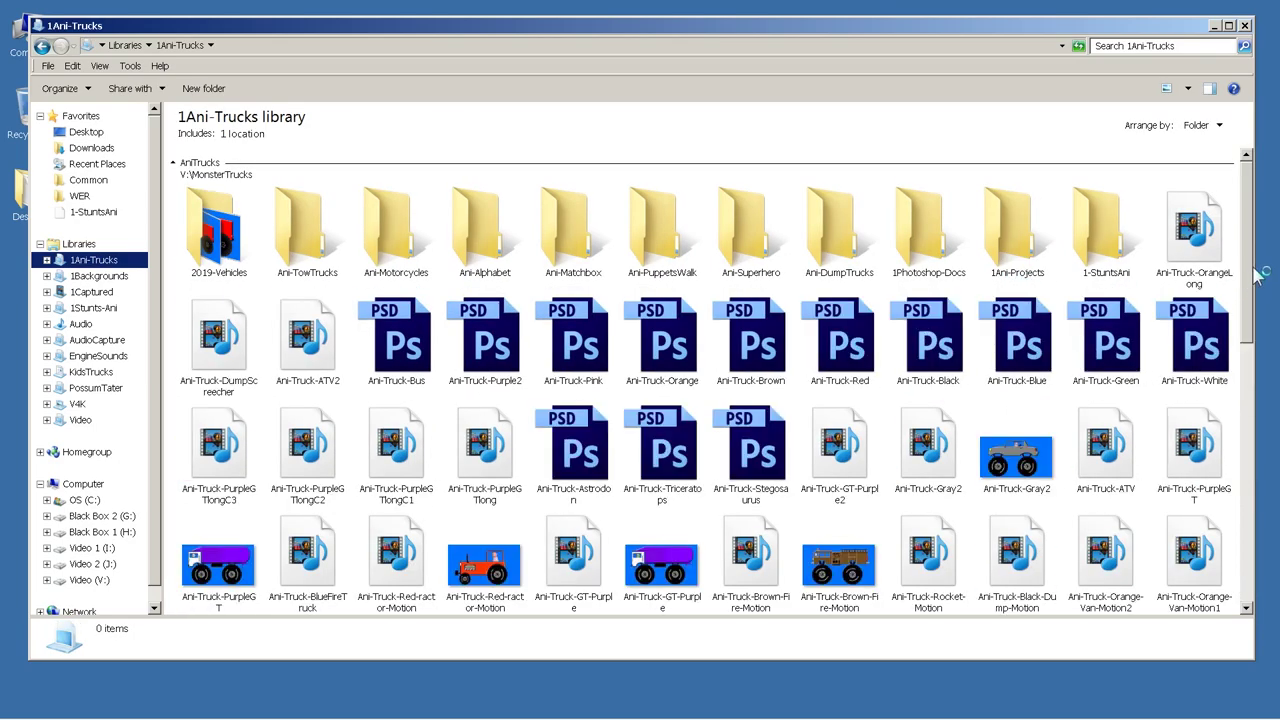
left_click_drag(1249, 263, 1256, 345)
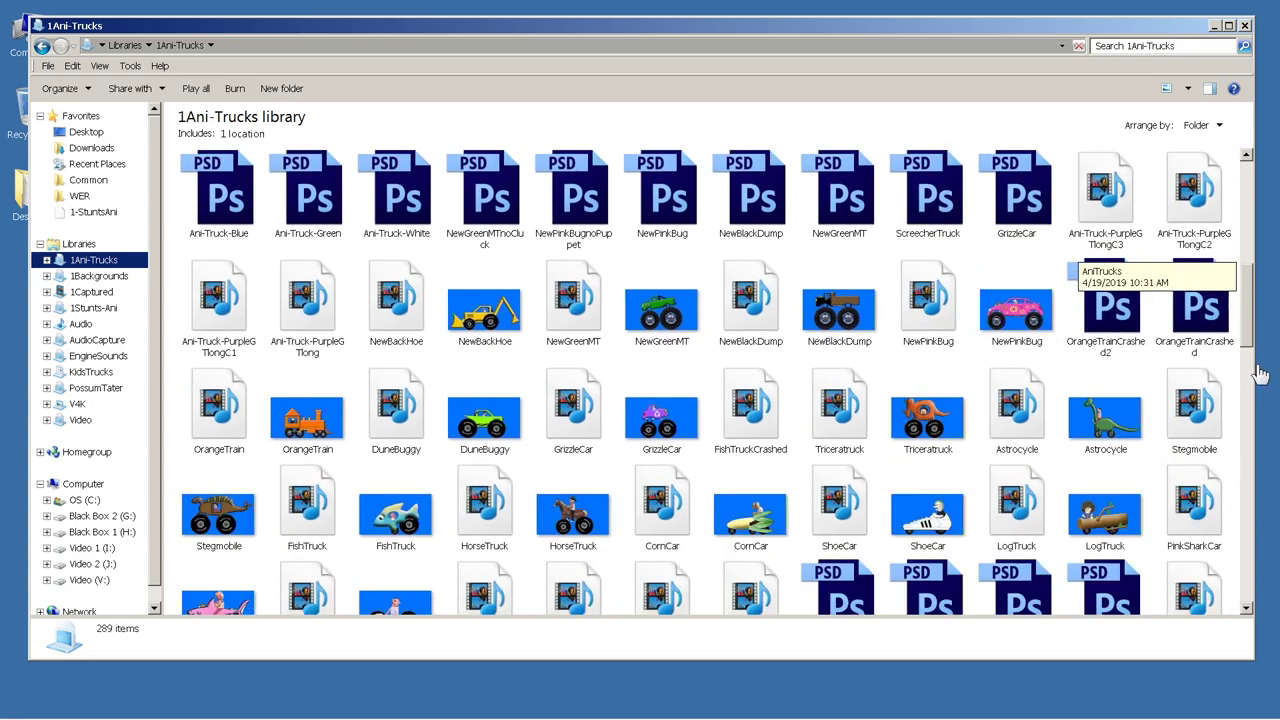
left_click_drag(1260, 375, 1260, 427)
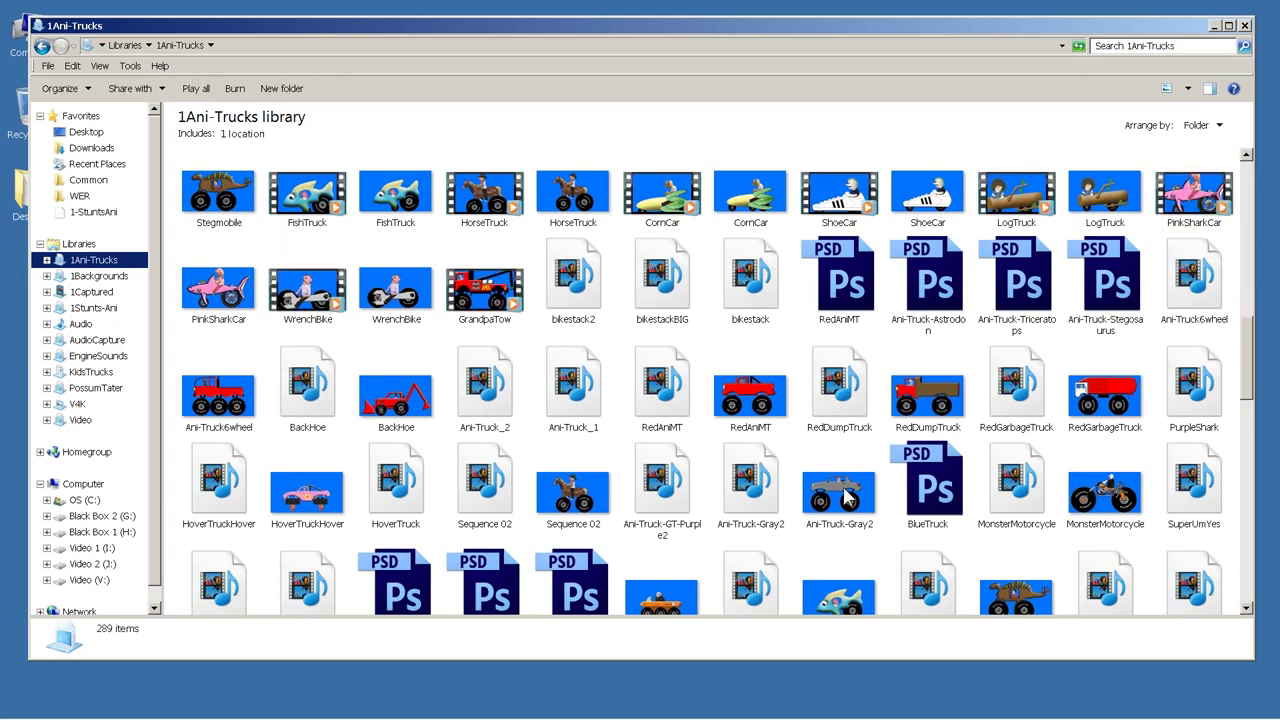
Step: Open the RedDumpTruck image with Adobe Photoshop CS6
left_click(928, 397)
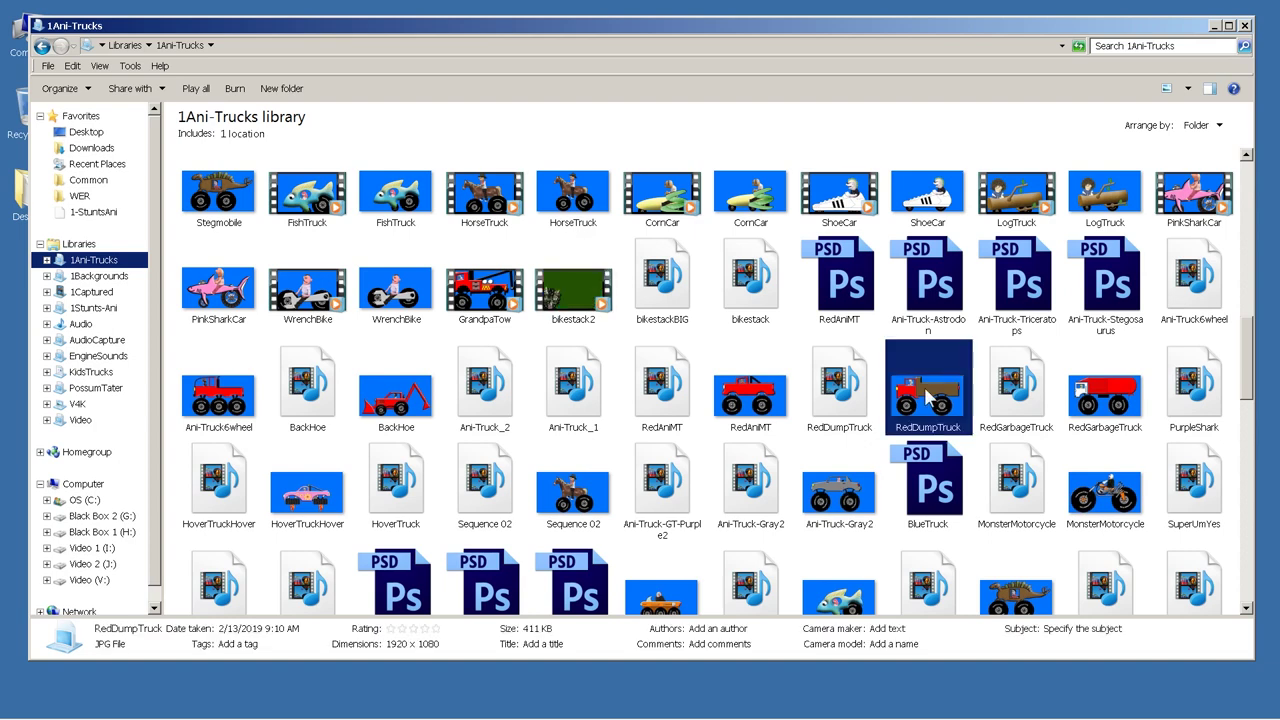
right_click(928, 397)
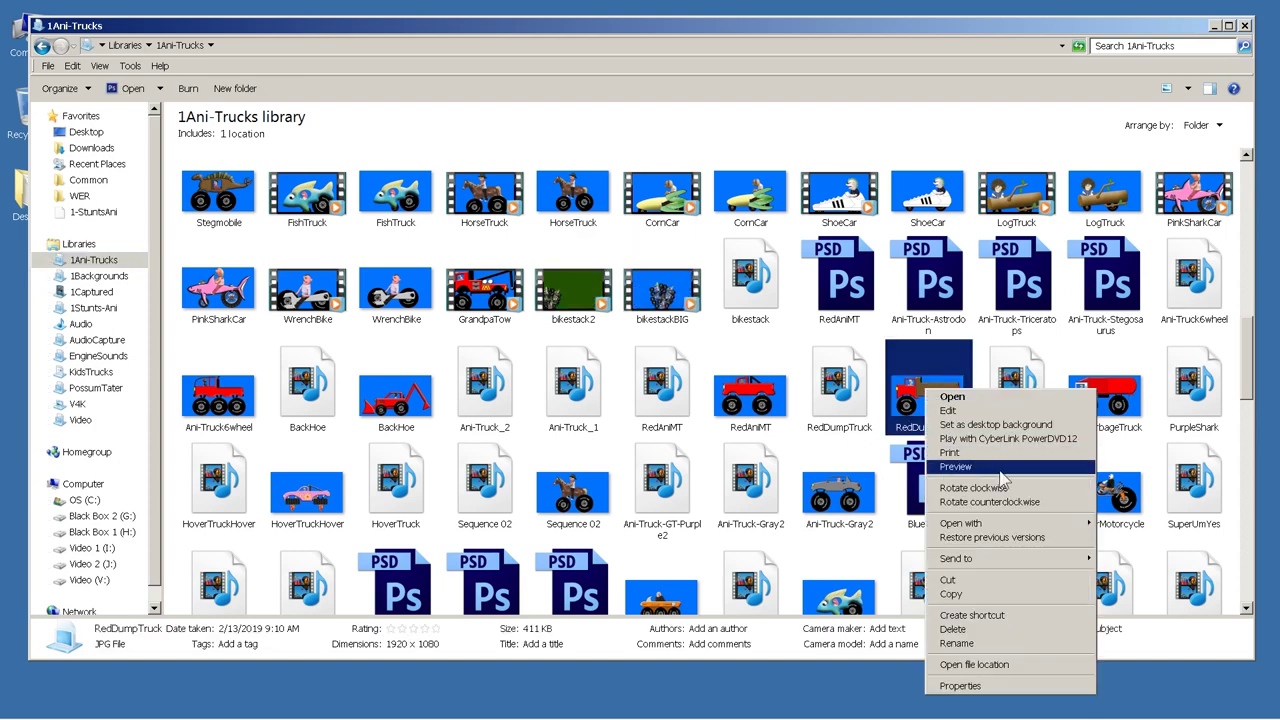
mouse_move(1026, 525)
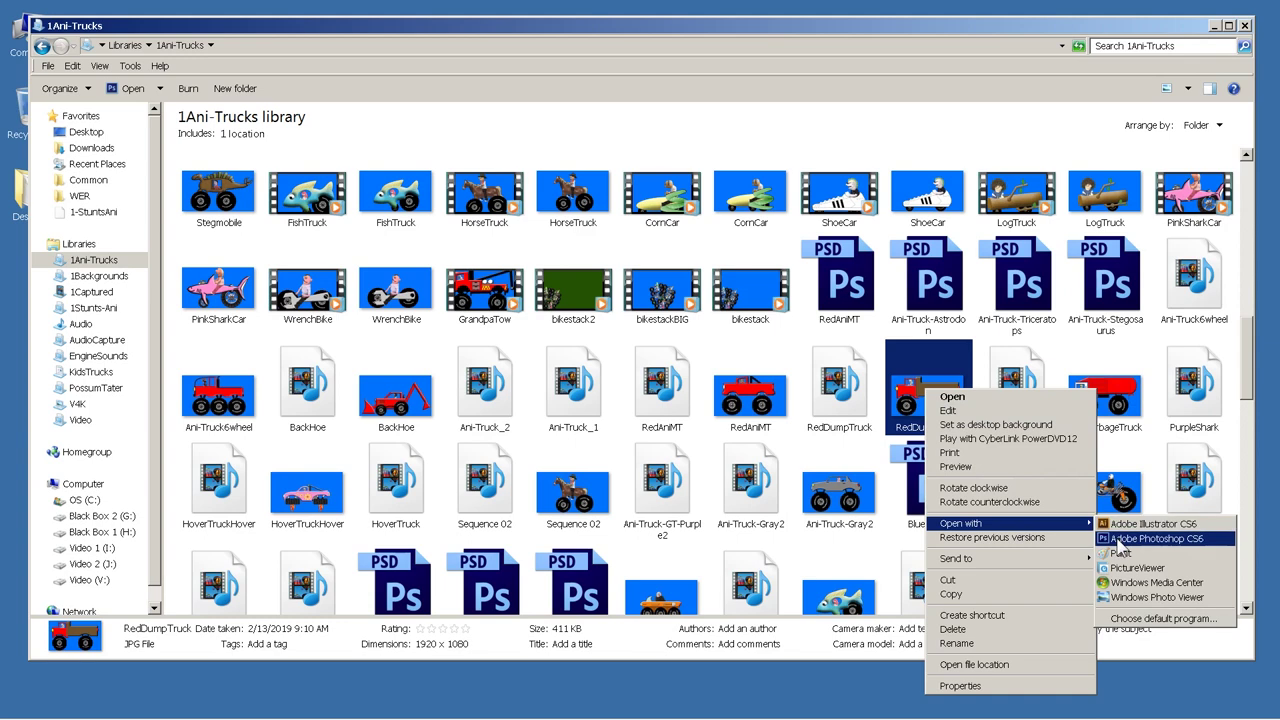
left_click(1123, 545)
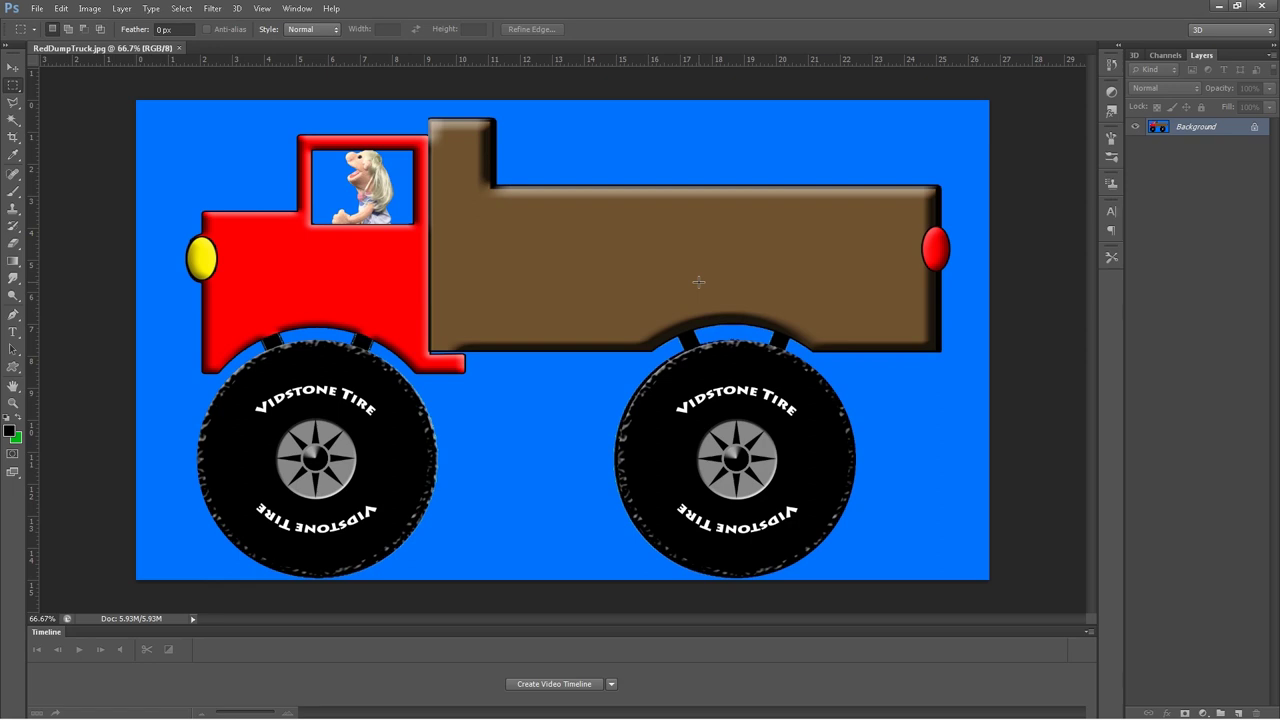
Step: Duplicate the Background layer as Background copy and hide the original Background
right_click(1227, 131)
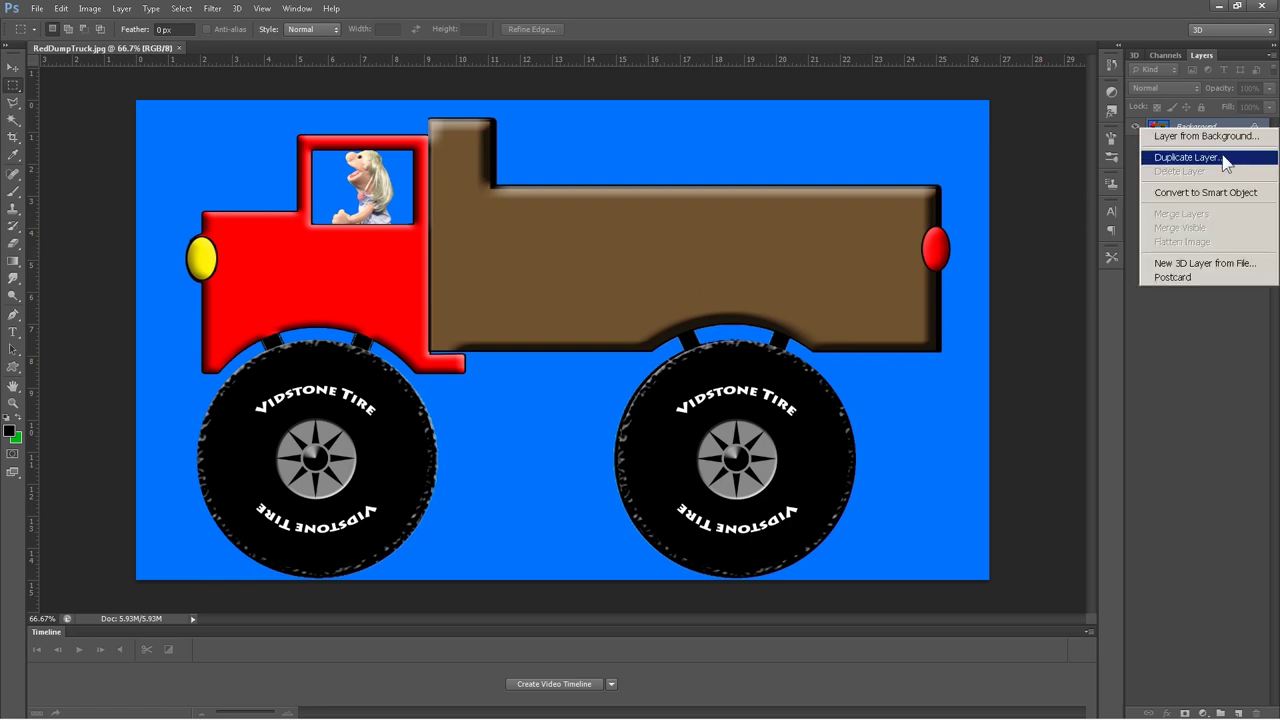
left_click(1225, 158)
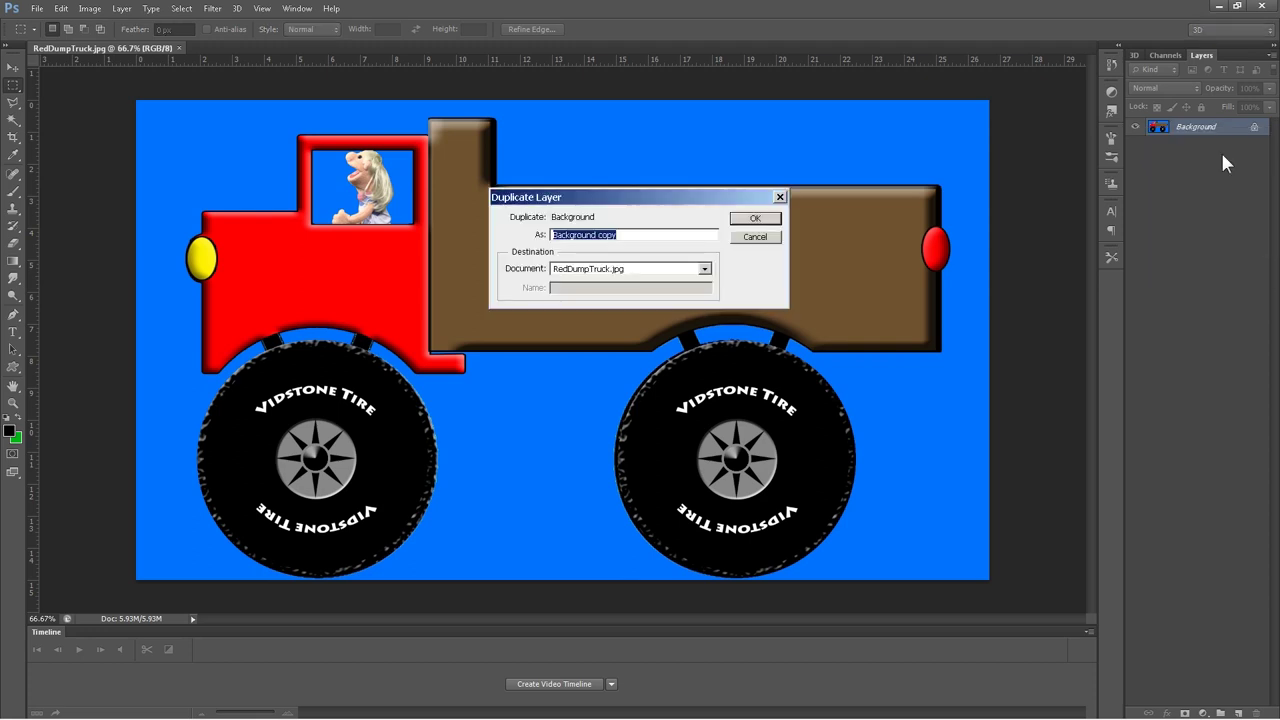
left_click(755, 222)
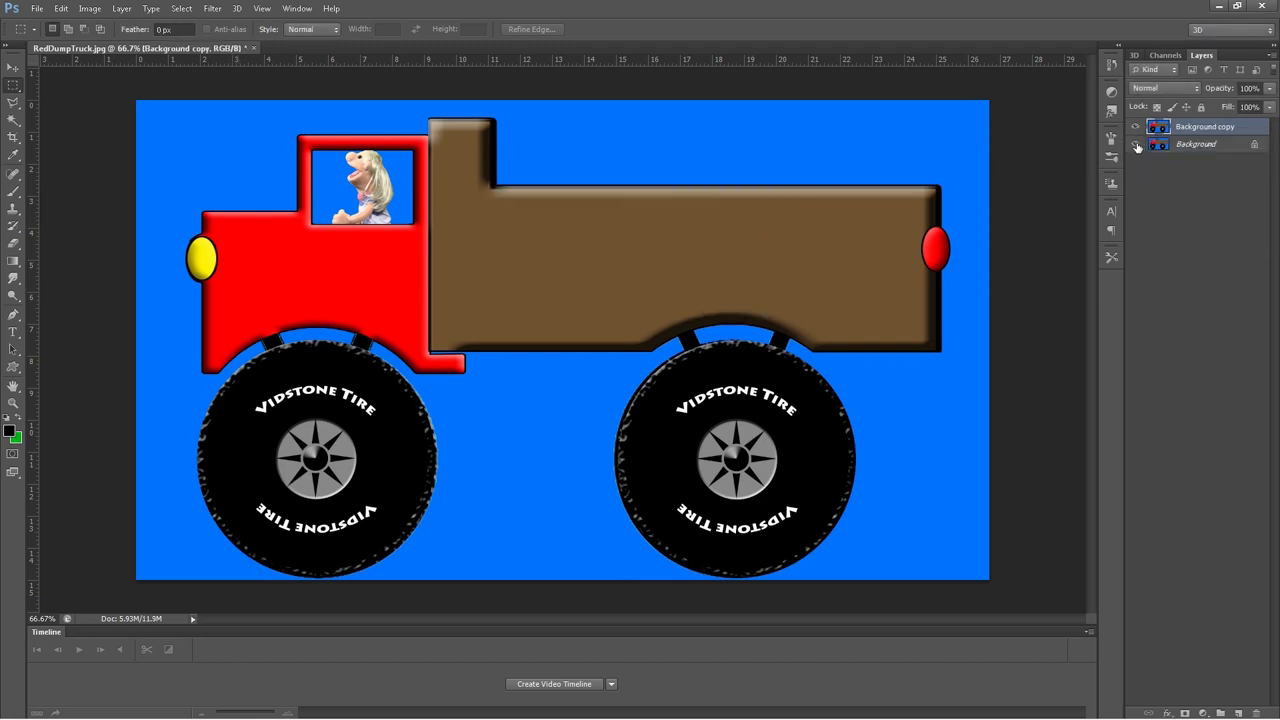
left_click(1136, 146)
Step: With the Magic Wand, delete the blue around the truck and inside the cab window
left_click(15, 120)
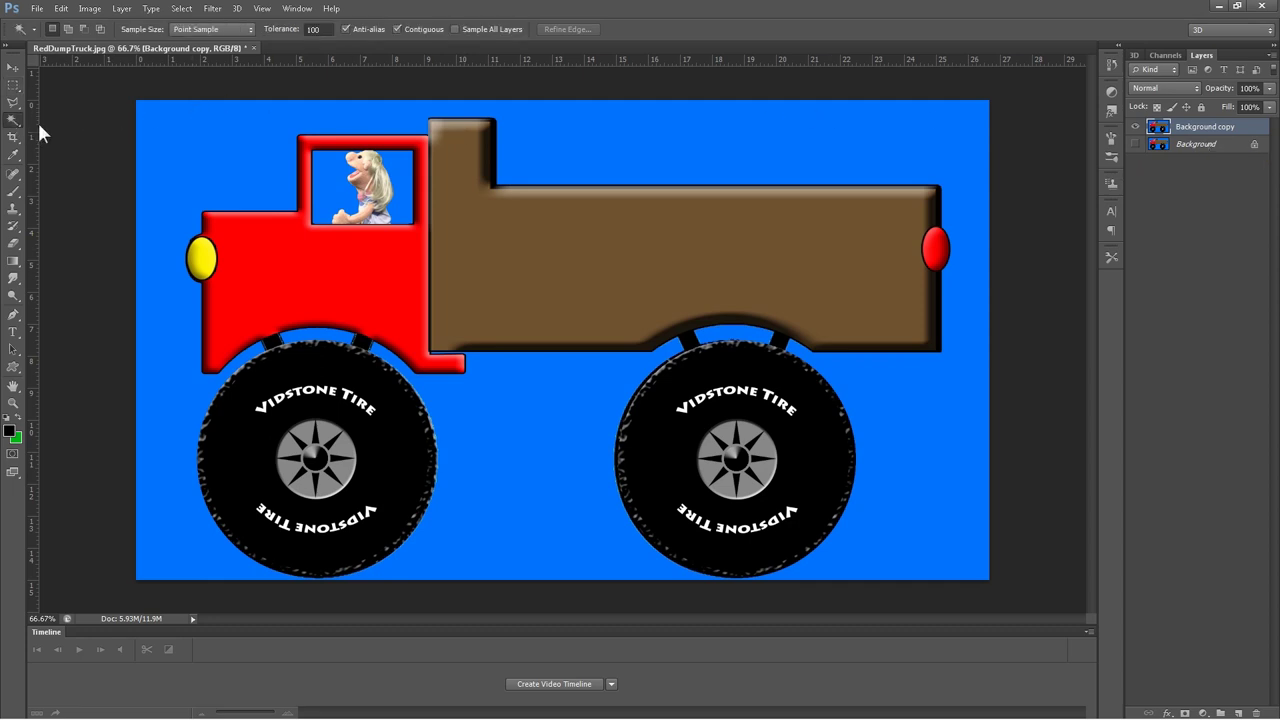
left_click(13, 122)
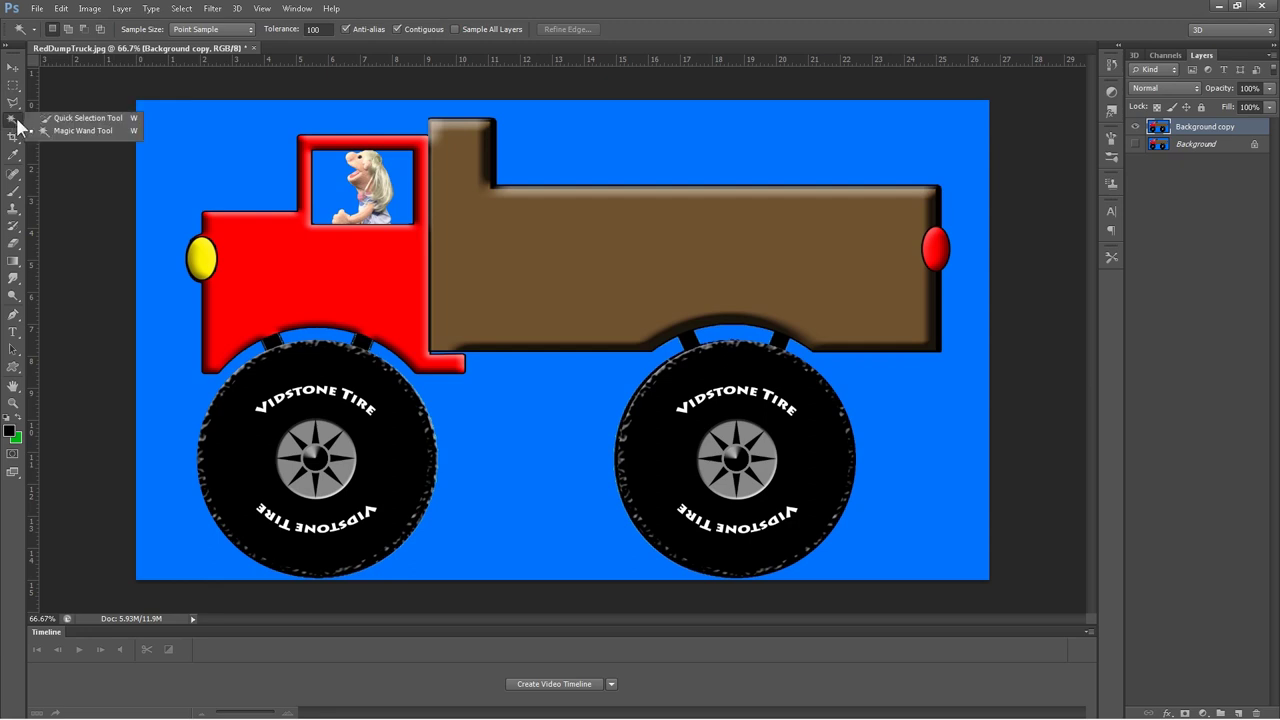
left_click(254, 149)
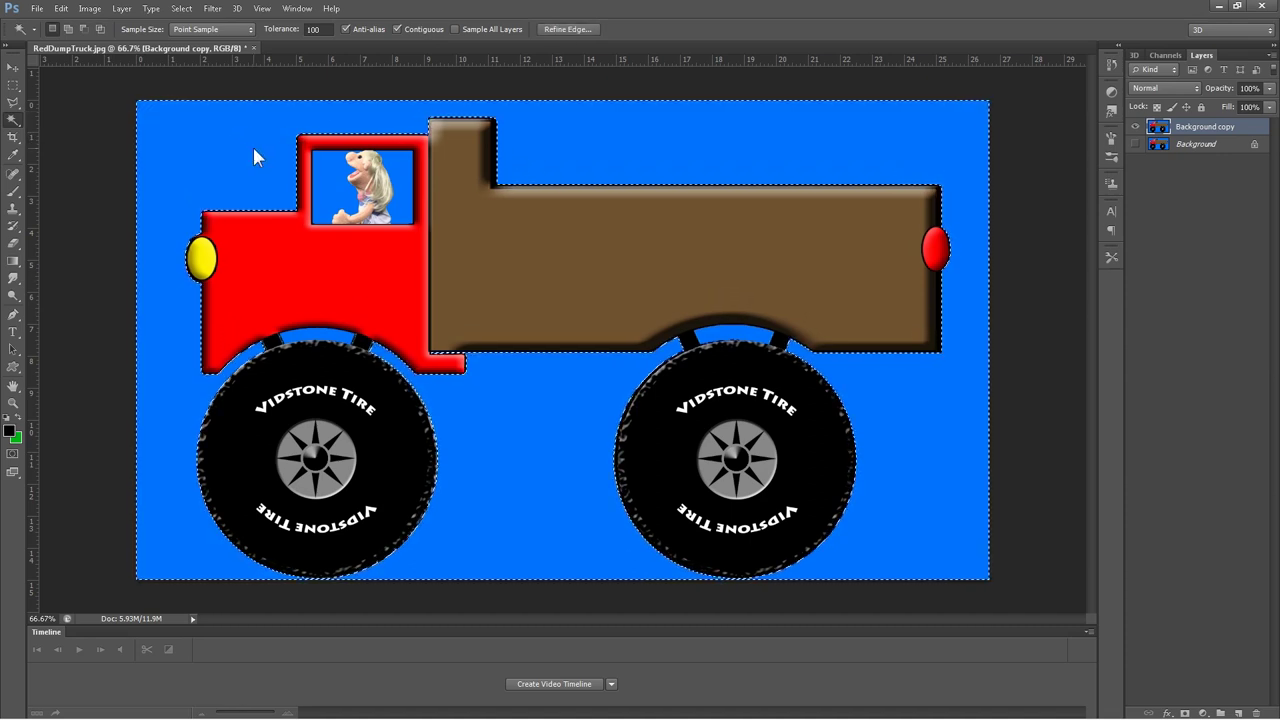
key("Delete")
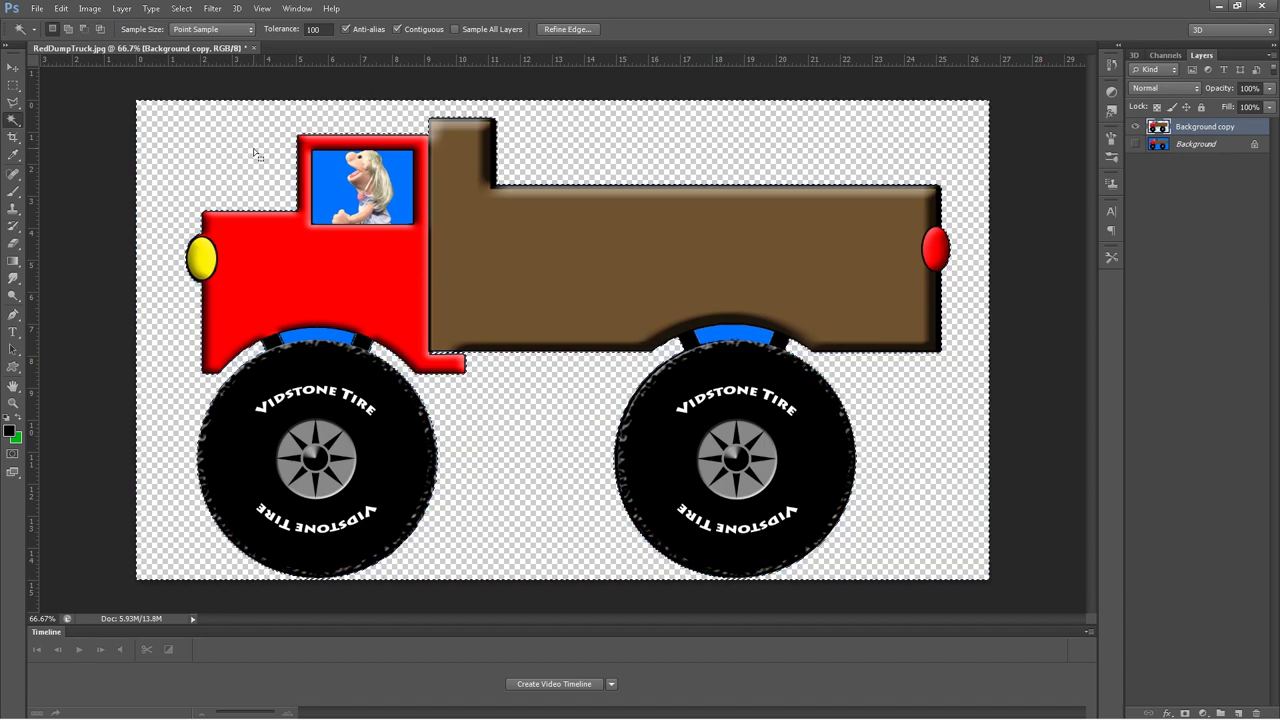
left_click(405, 185)
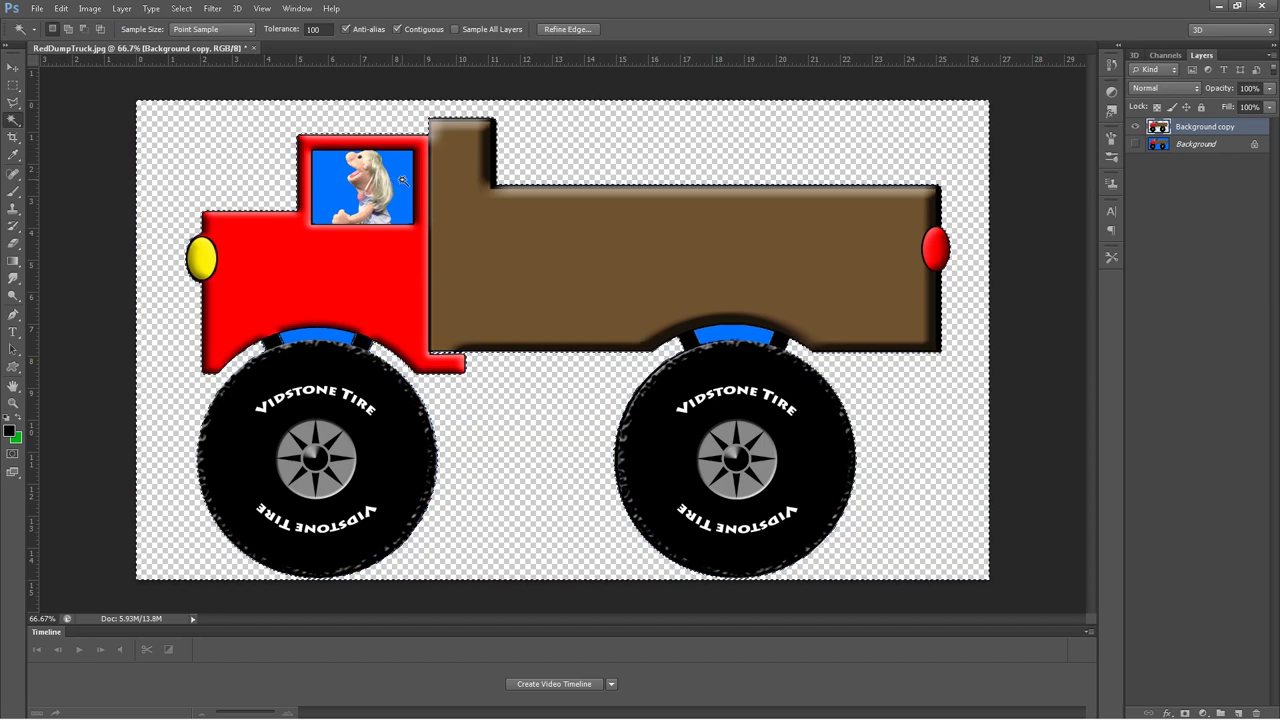
key("Delete")
left_click(331, 193)
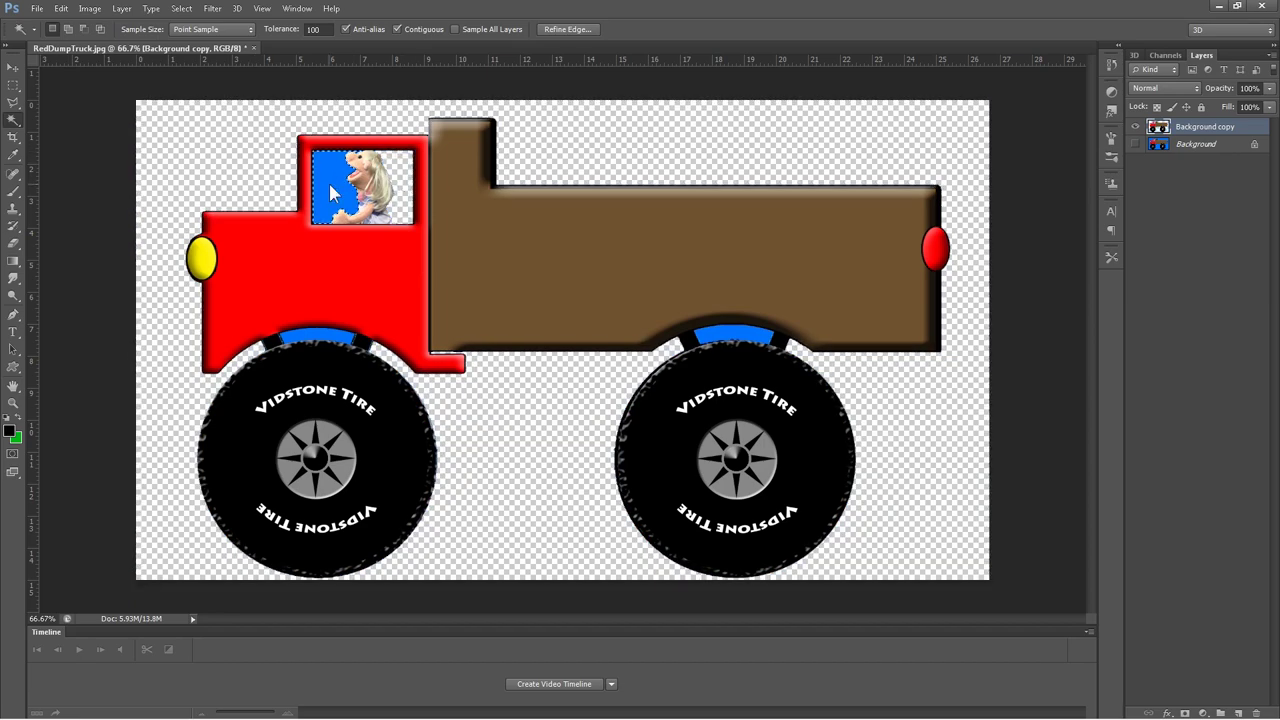
key("Delete")
Step: Delete the blue above the front and rear wheels, then deselect
left_click(320, 336)
key("Delete")
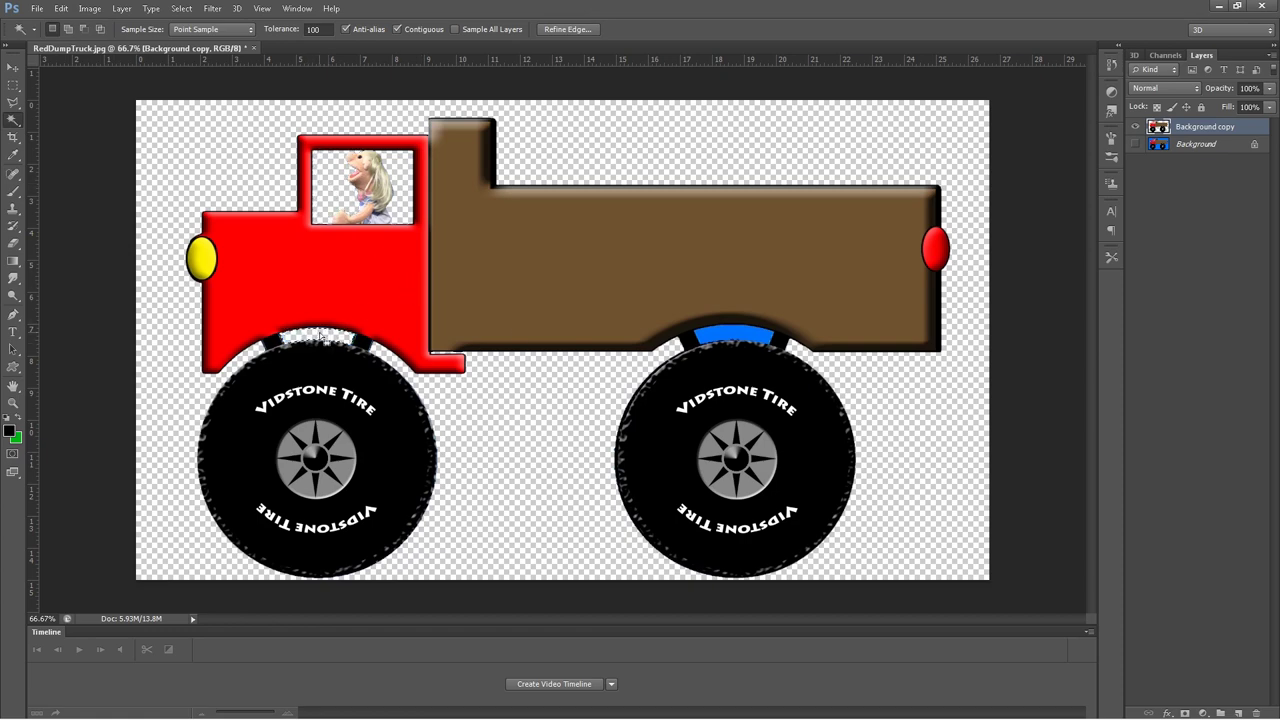
left_click(716, 341)
key("Delete")
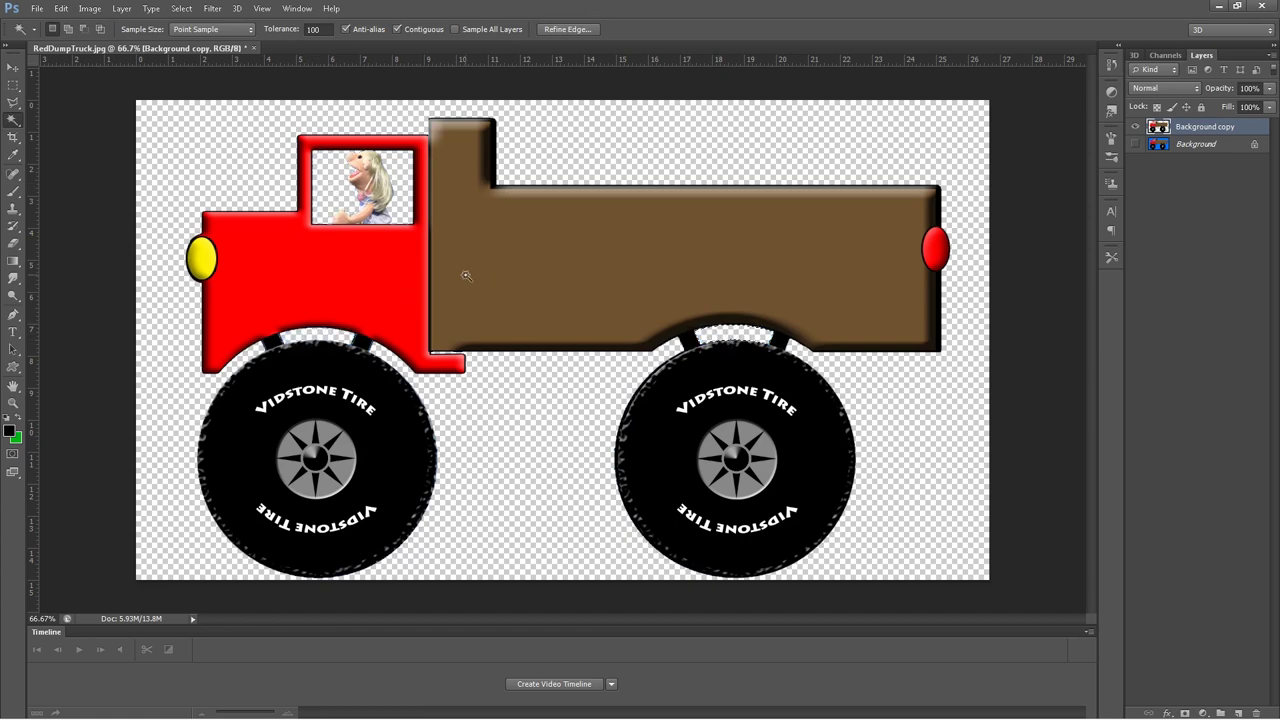
left_click(181, 8)
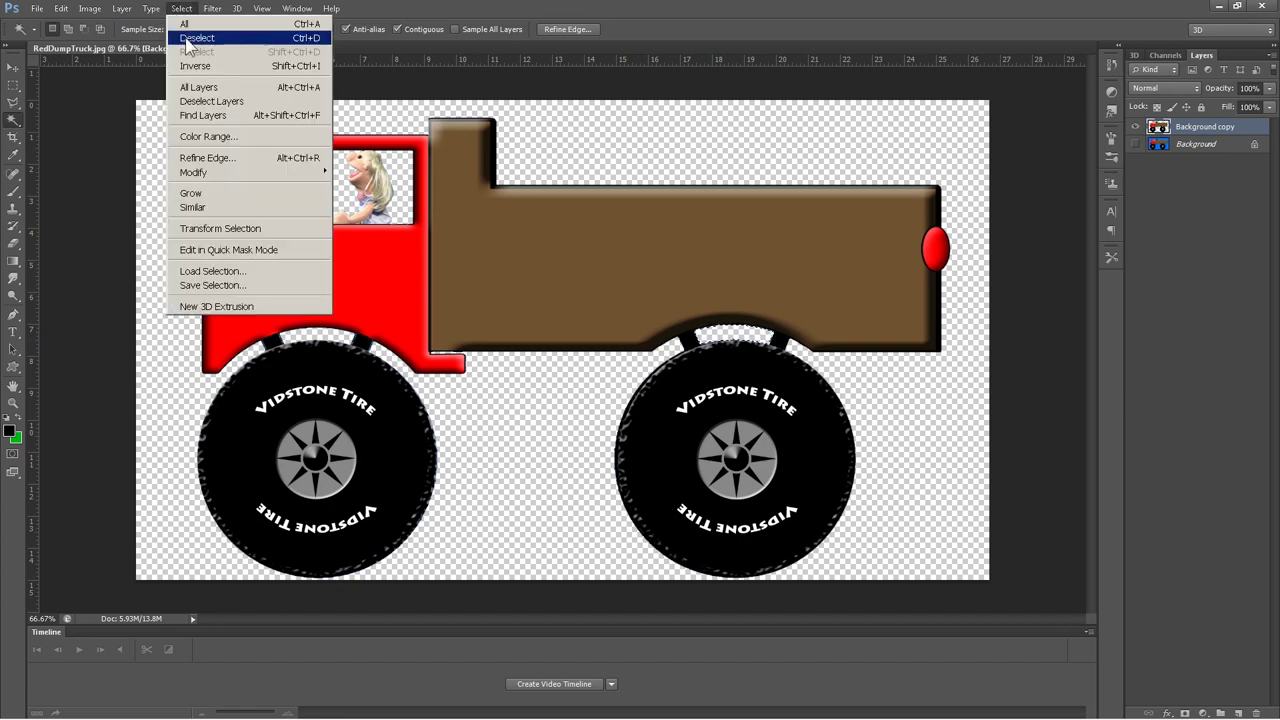
left_click(189, 40)
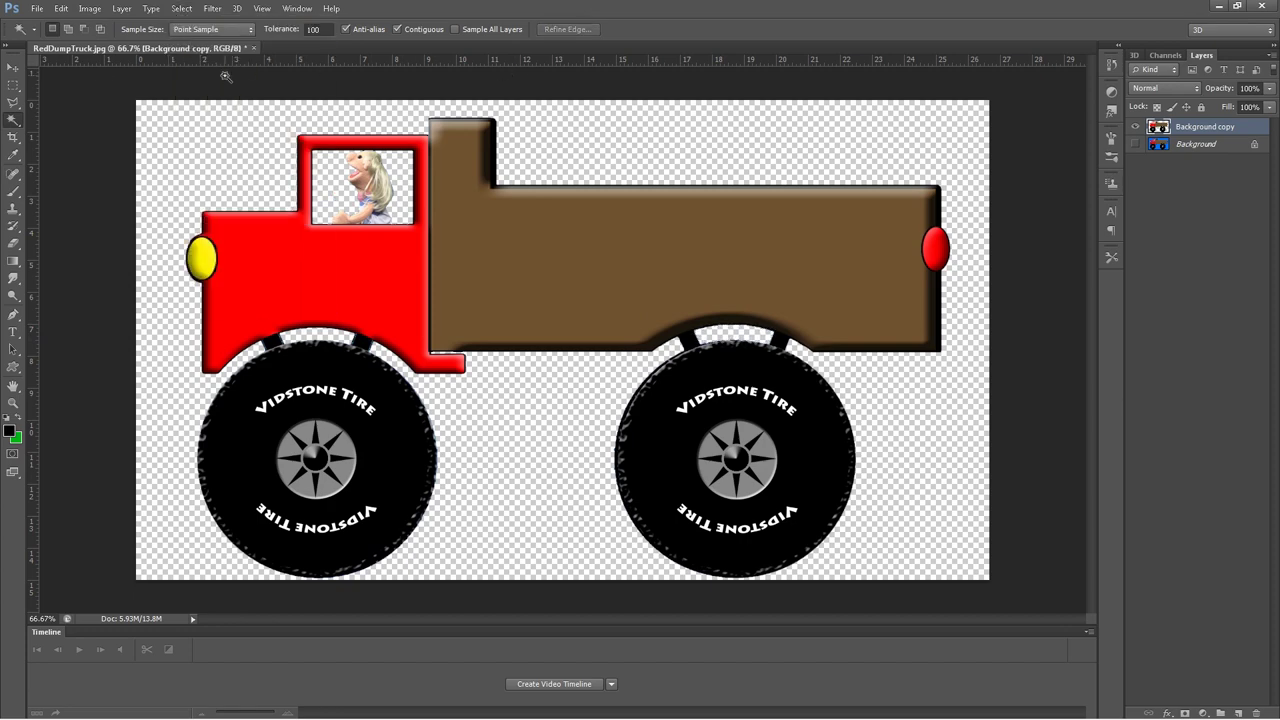
Step: Free-transform the truck to about 77%, then revert it to 100% size
left_click(61, 8)
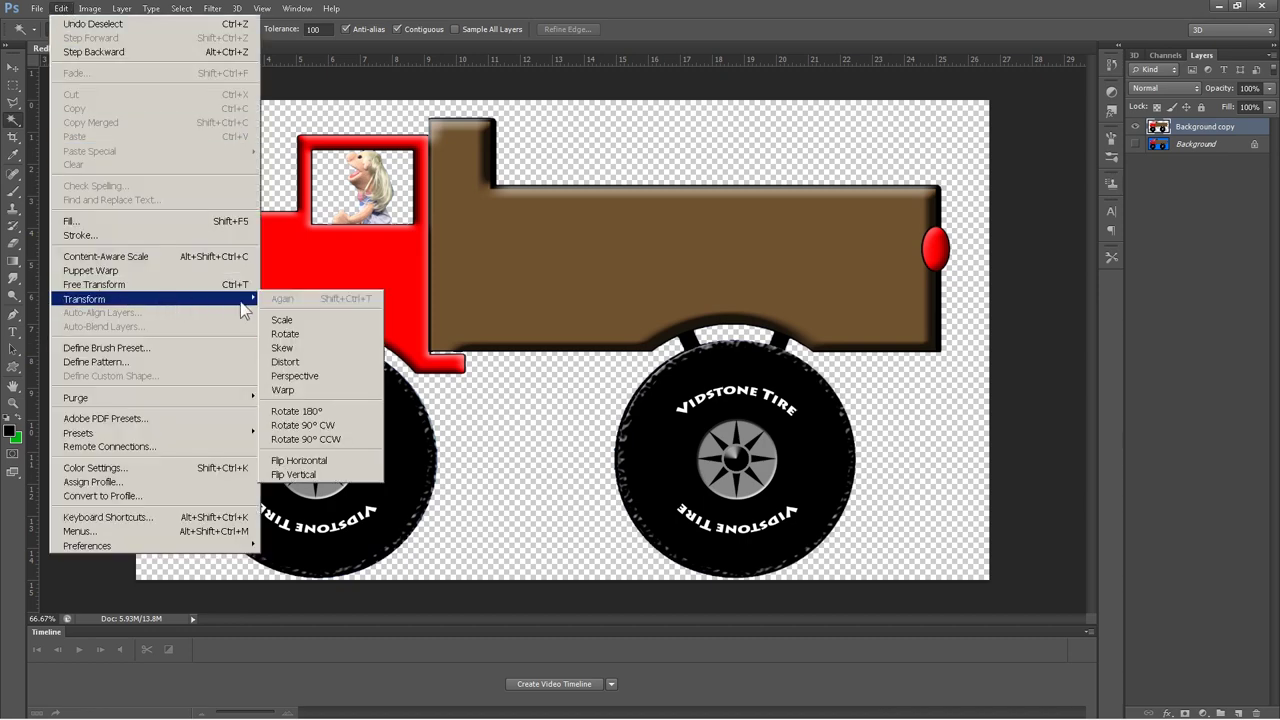
left_click(308, 321)
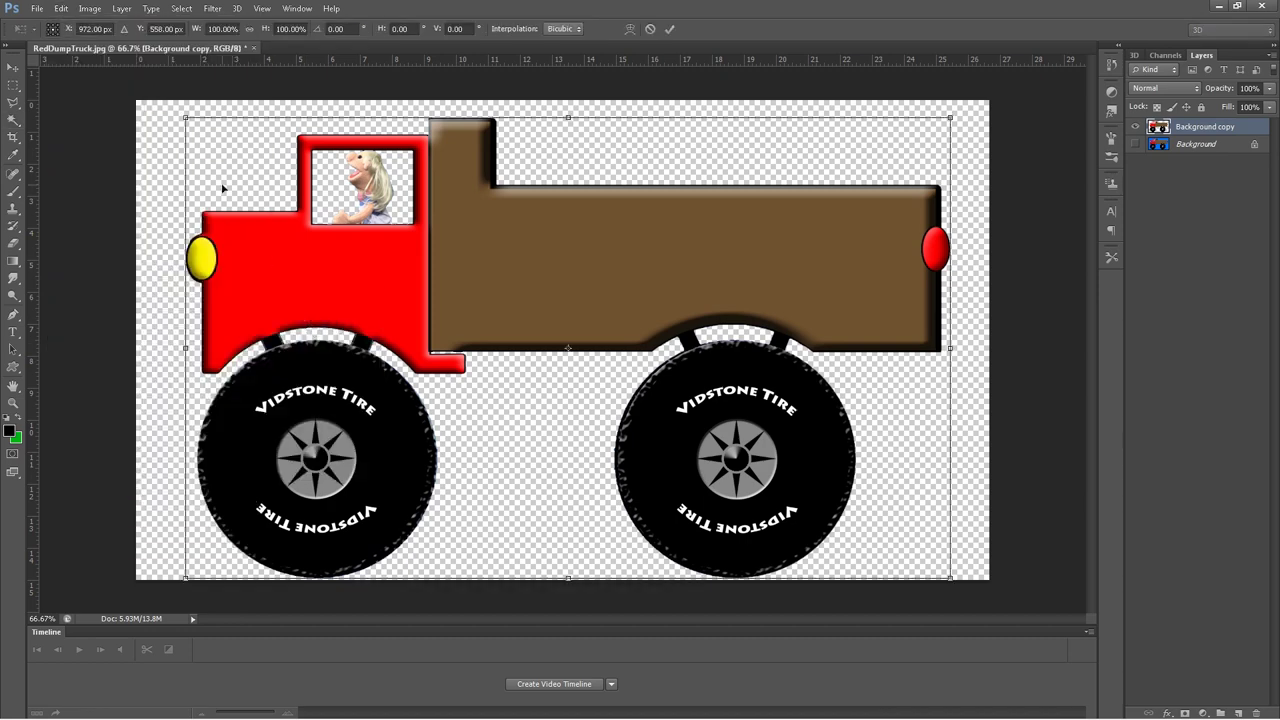
left_click(249, 29)
left_click_drag(185, 117, 362, 226)
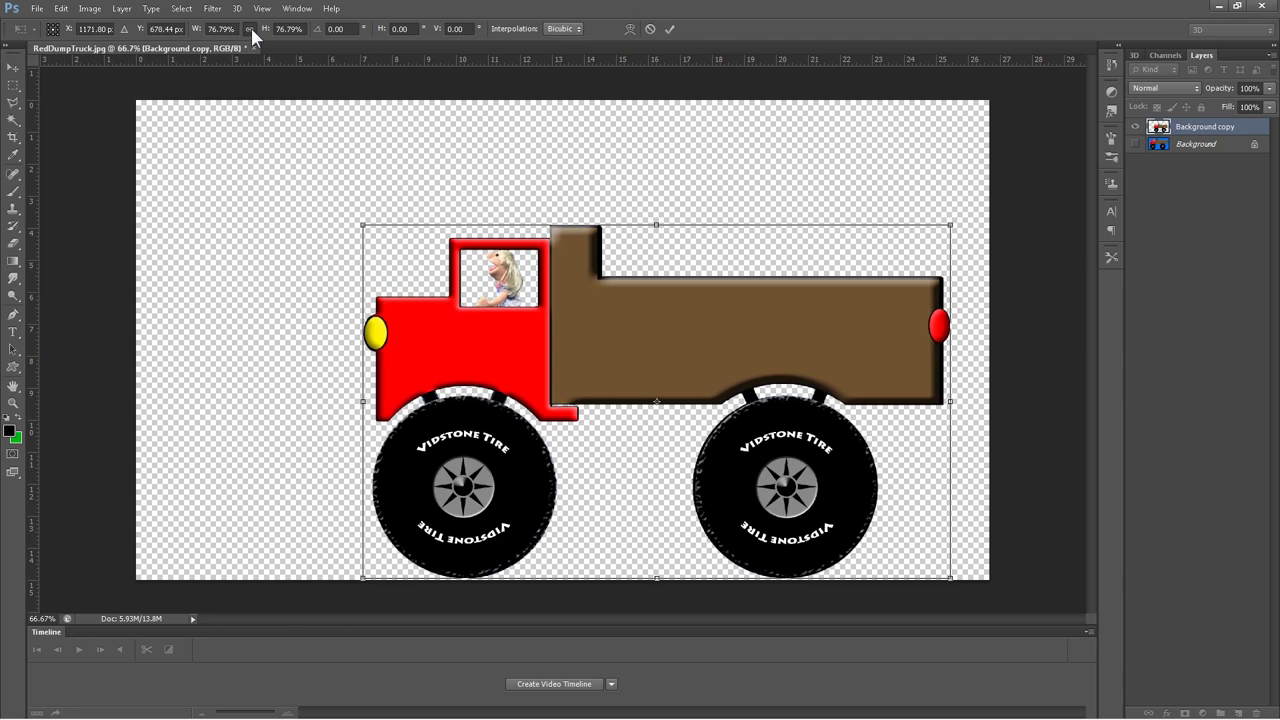
left_click(63, 8)
left_click(45, 22)
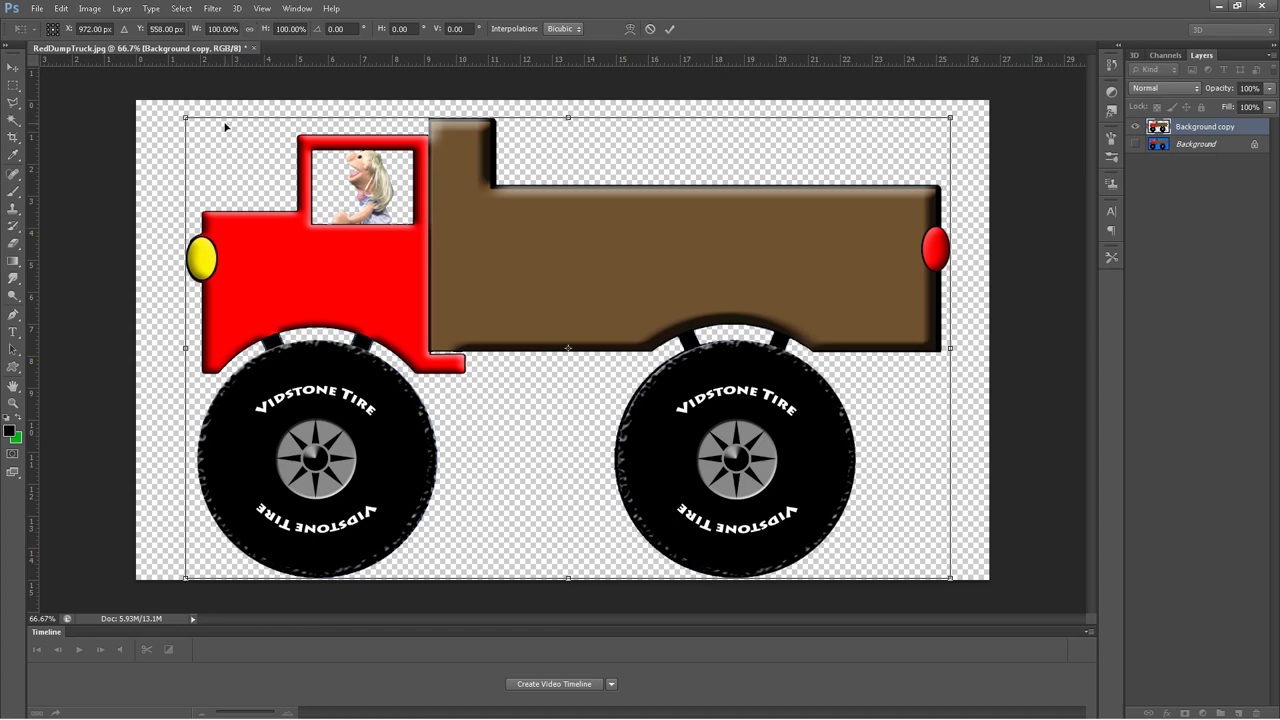
Step: Try squashing the truck vertically, then relink width and height proportions
left_click(249, 29)
mouse_move(189, 121)
left_mouse_down()
mouse_move(186, 277)
mouse_move(262, 284)
mouse_move(253, 318)
mouse_move(182, 332)
mouse_move(259, 278)
mouse_move(235, 170)
mouse_move(190, 172)
mouse_move(308, 155)
mouse_move(192, 162)
mouse_move(178, 175)
mouse_move(184, 290)
mouse_move(190, 136)
left_mouse_up()
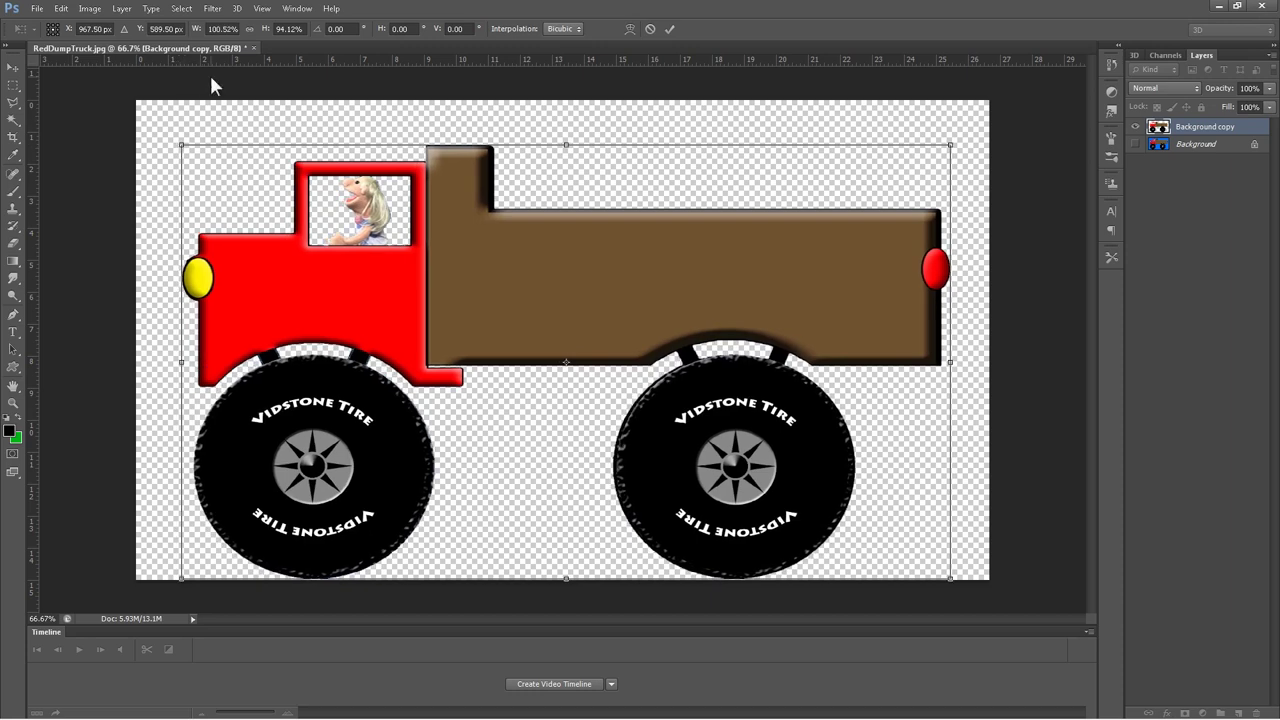
left_click(250, 29)
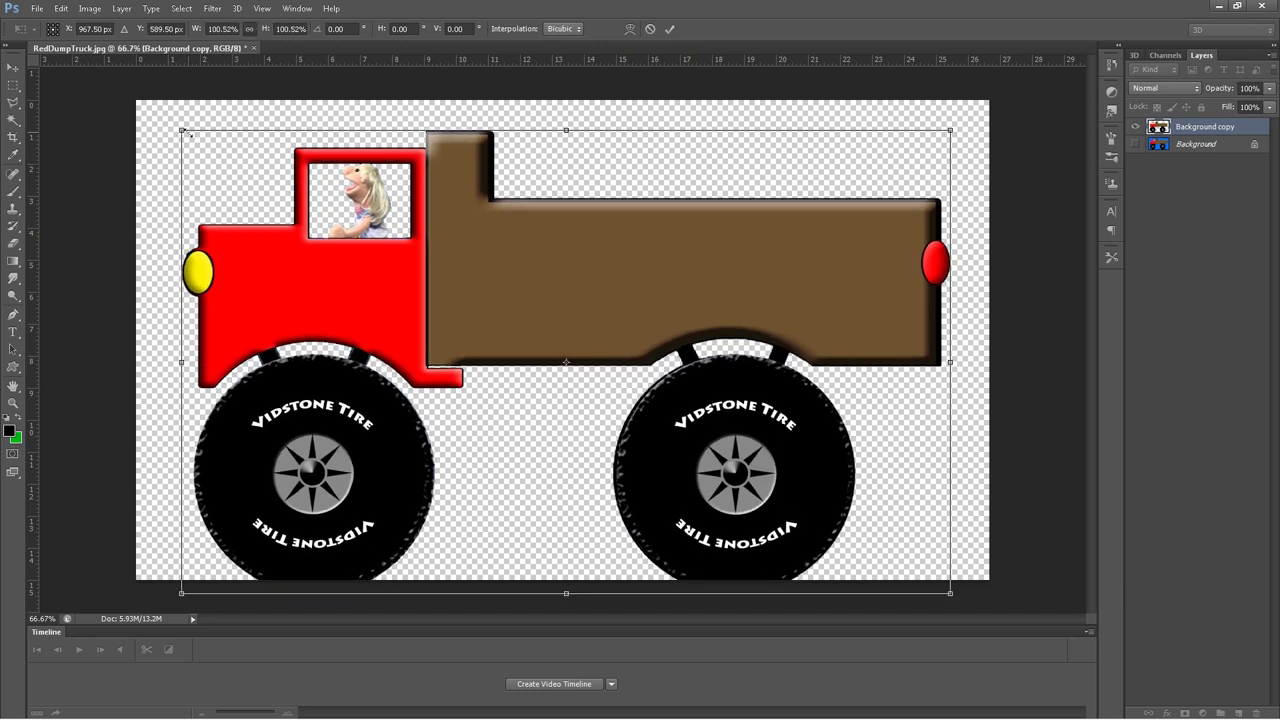
left_click(182, 131)
left_click_drag(184, 132, 179, 361)
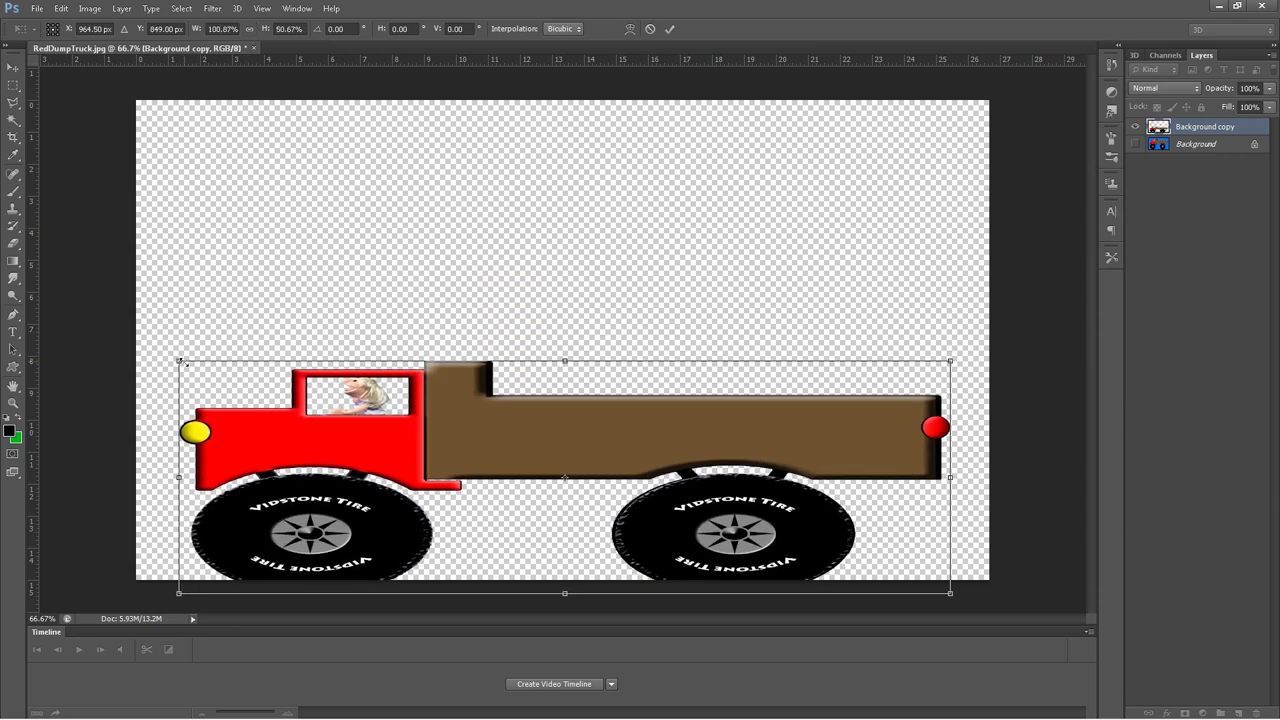
left_click(249, 30)
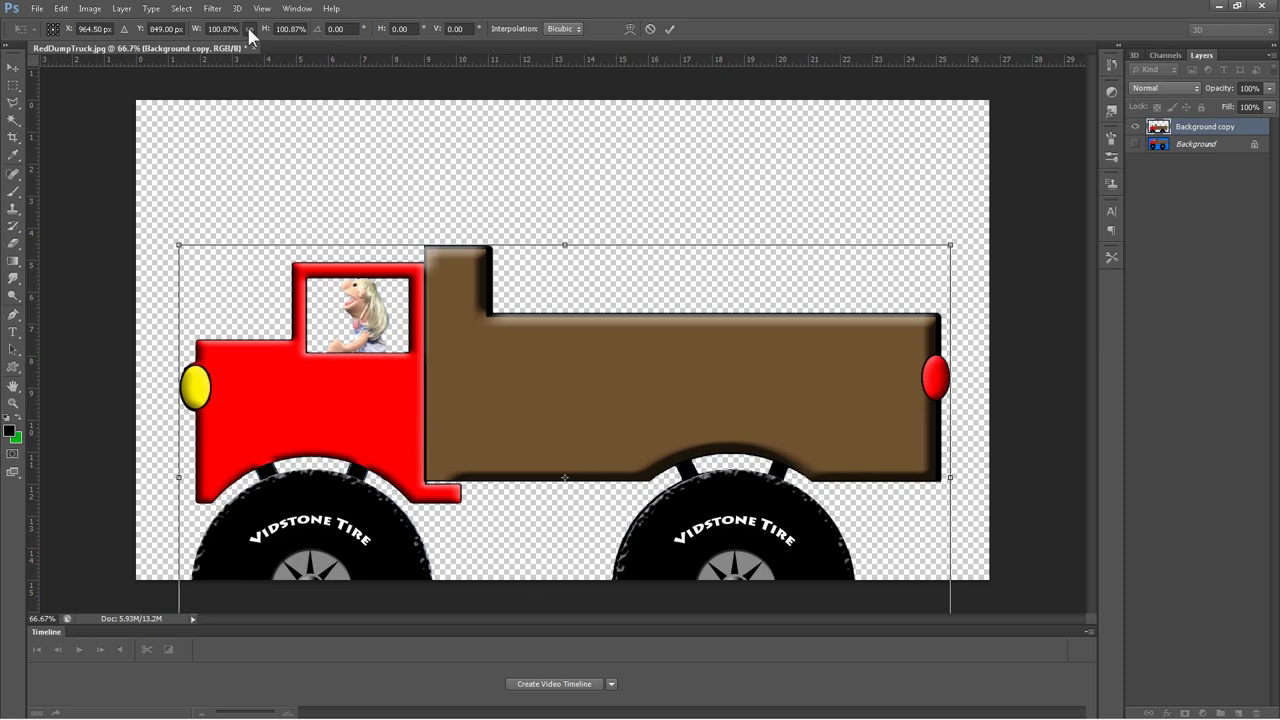
Step: Shrink the truck proportionally, move it up and left, and apply the transformation
left_click_drag(591, 414, 583, 280)
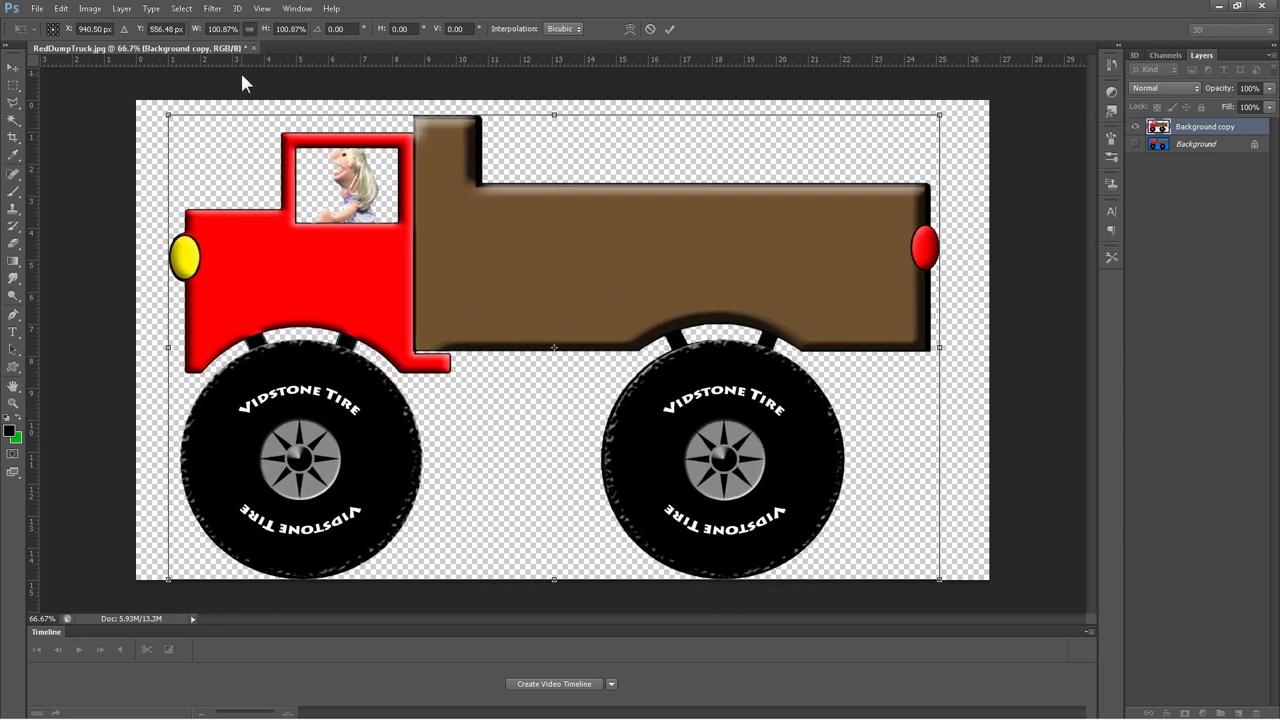
left_click_drag(170, 117, 466, 294)
left_click_drag(758, 391, 608, 306)
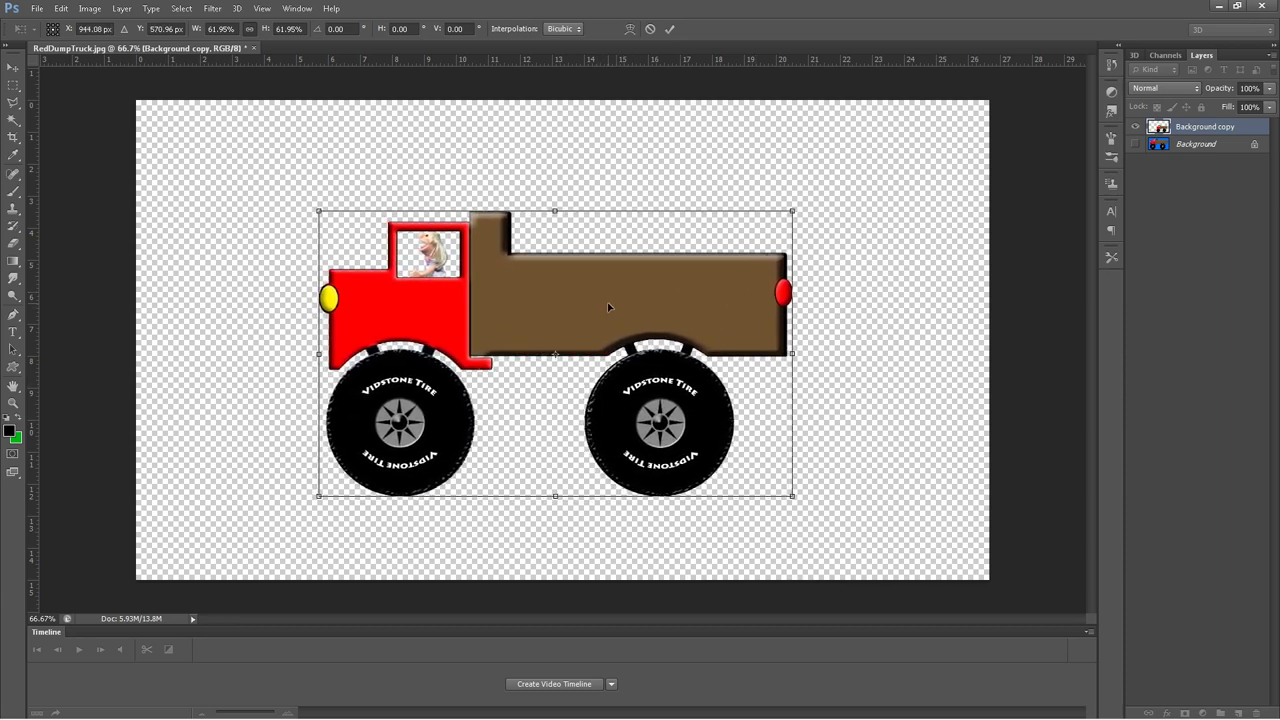
left_click(13, 67)
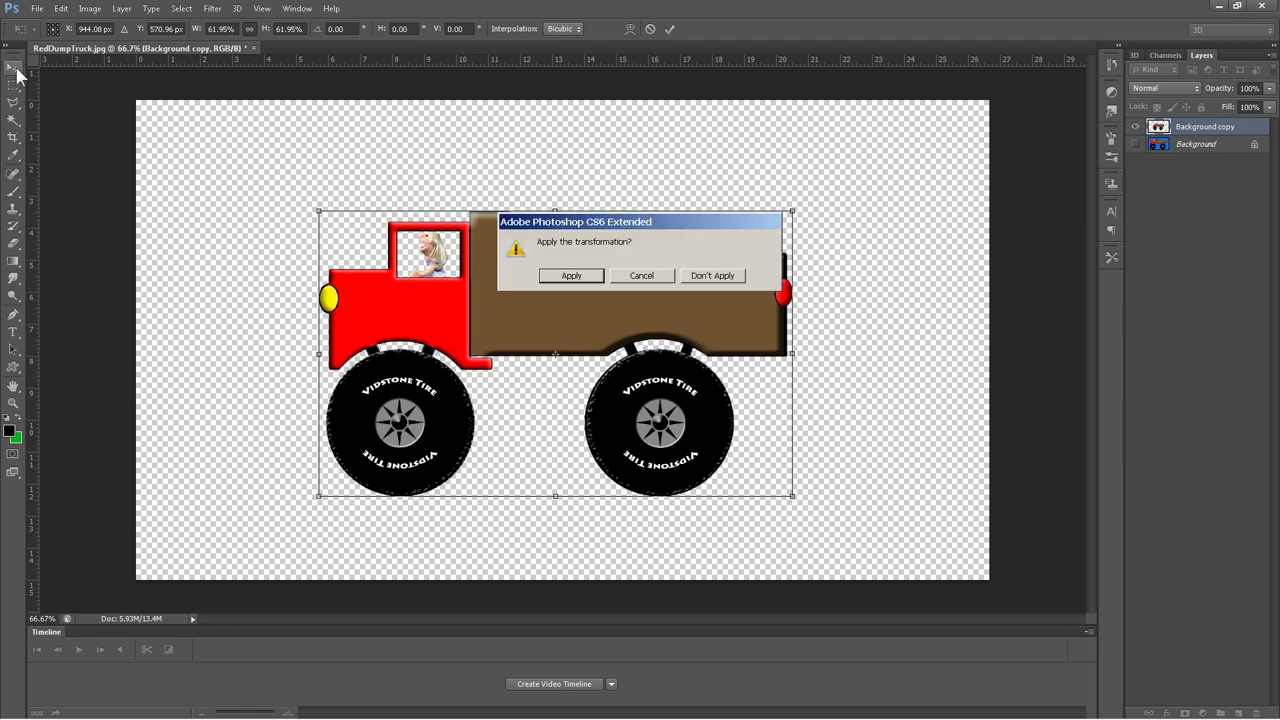
left_click(571, 276)
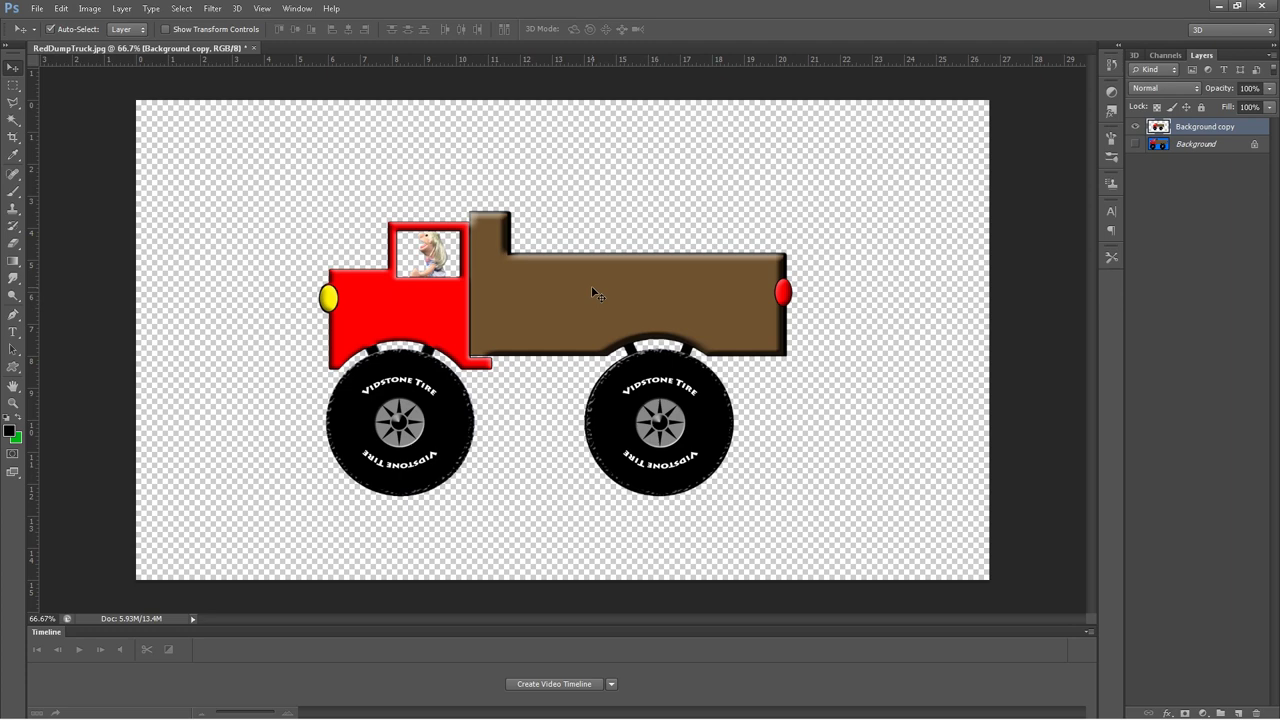
Step: Duplicate Background copy as Background copy 2 and reselect Background copy
right_click(1256, 134)
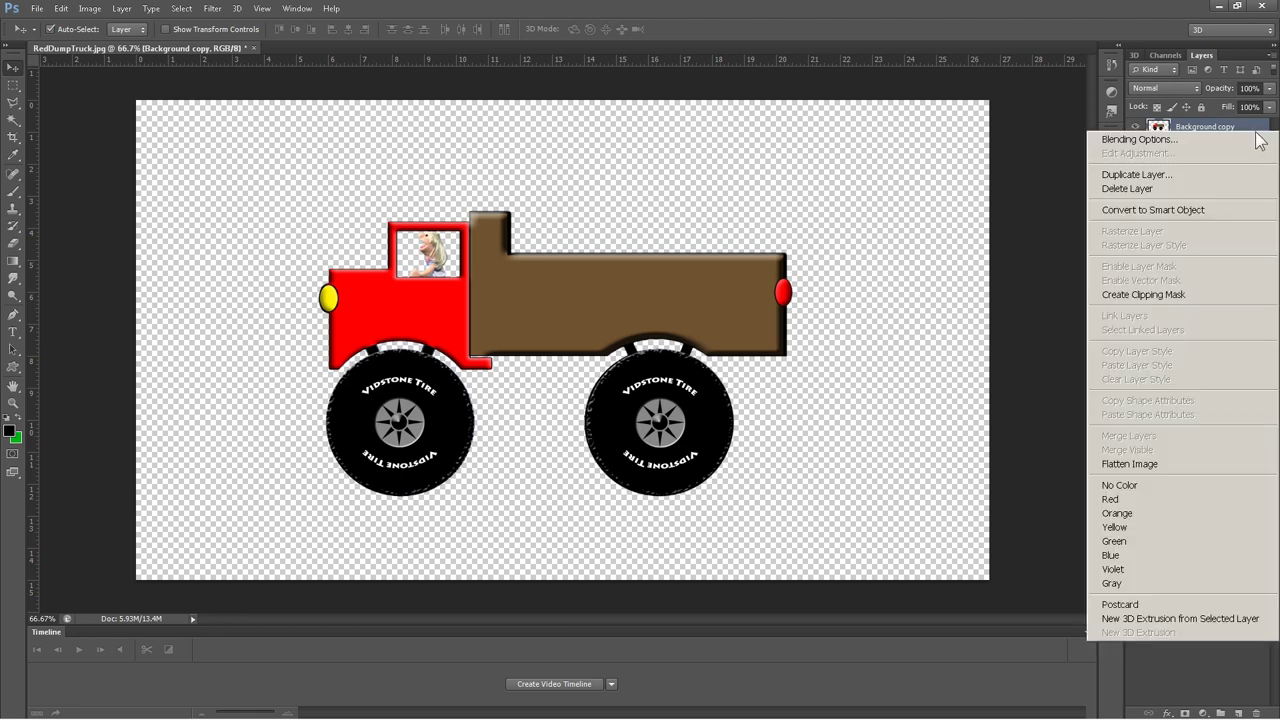
left_click(1208, 176)
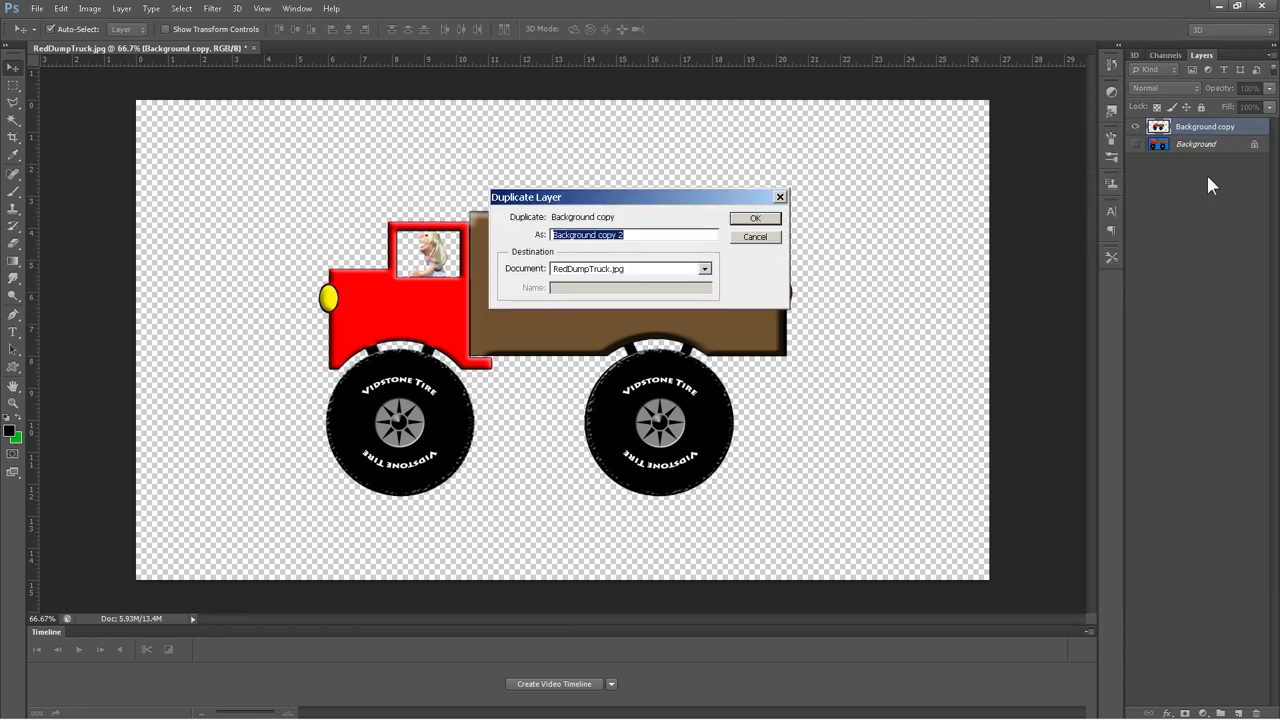
left_click(757, 219)
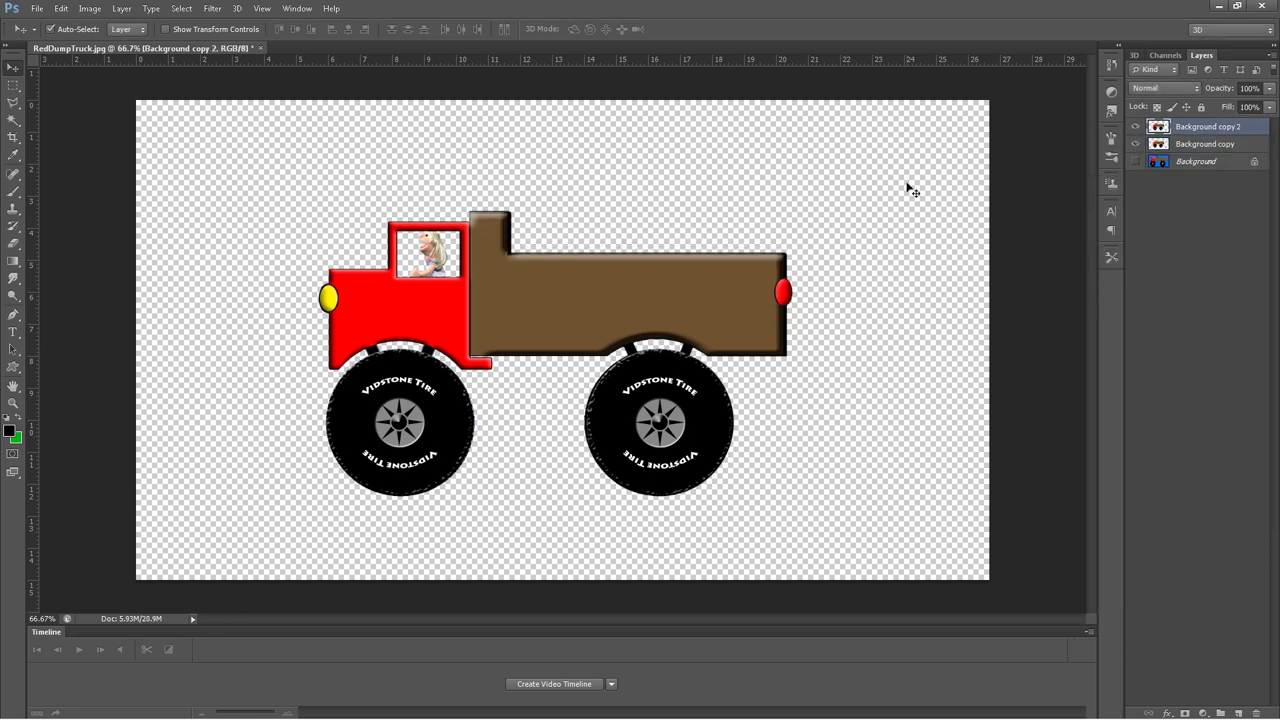
left_click(1198, 147)
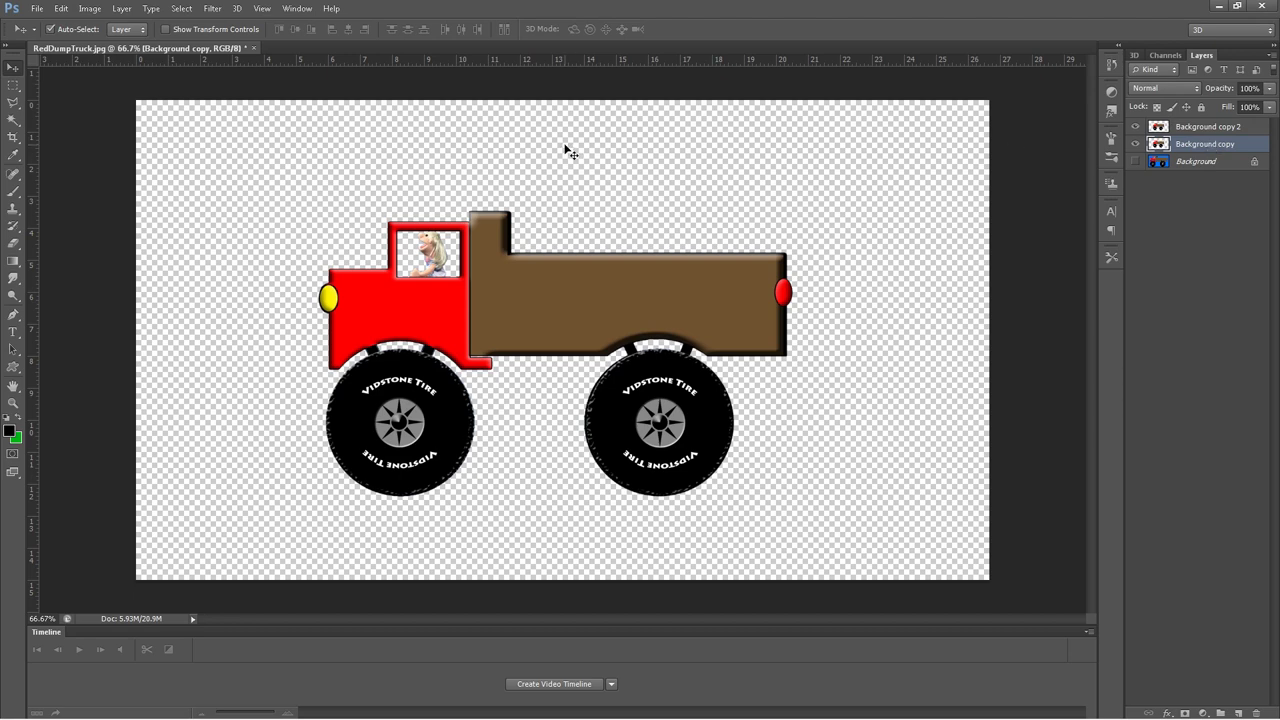
left_click(239, 9)
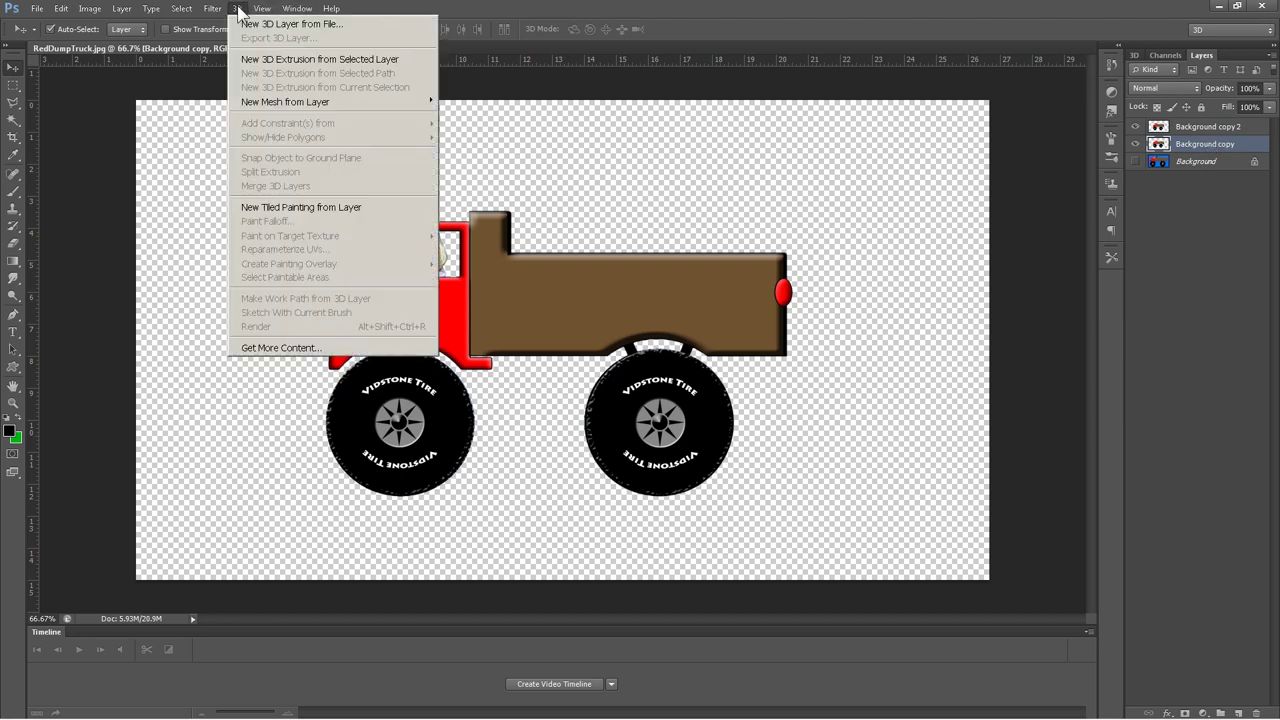
Step: Turn the Background copy truck into a 3D object with New 3D Extrusion from Selected Layer
left_click(316, 60)
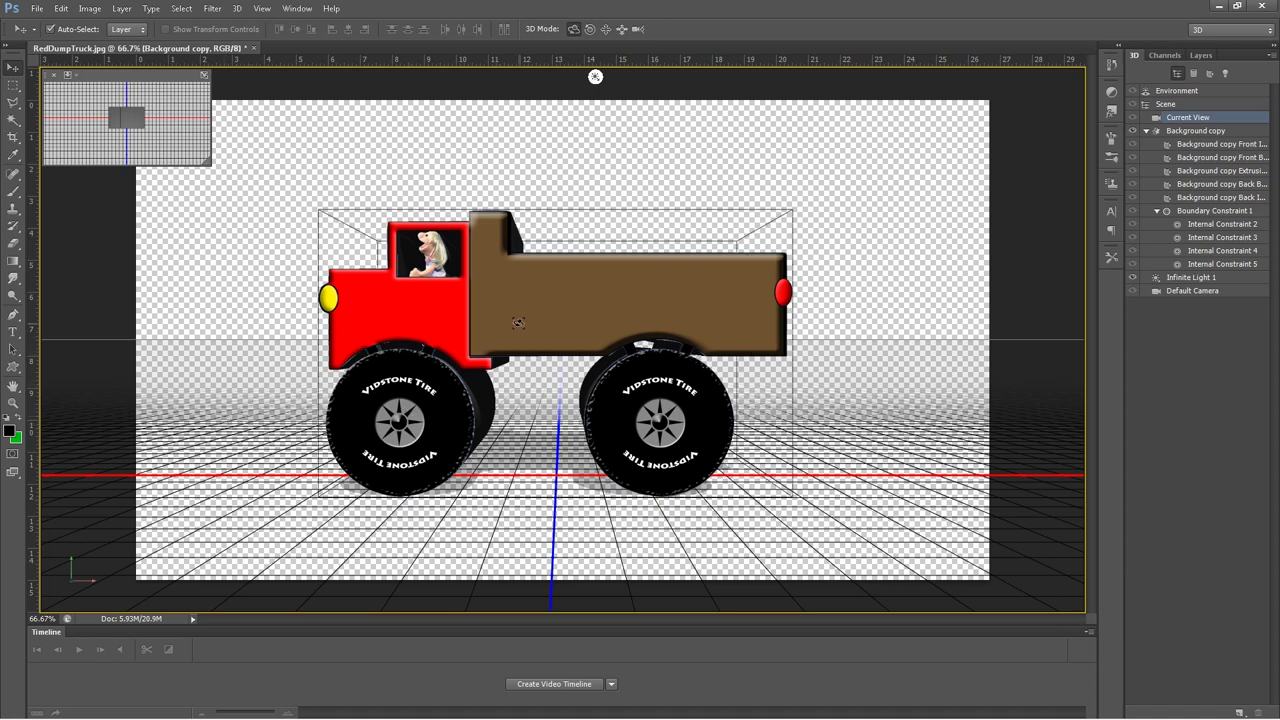
Step: Hide Background copy 2 and orbit the 3D truck to a higher three-quarter view
left_click_drag(518, 323, 638, 323)
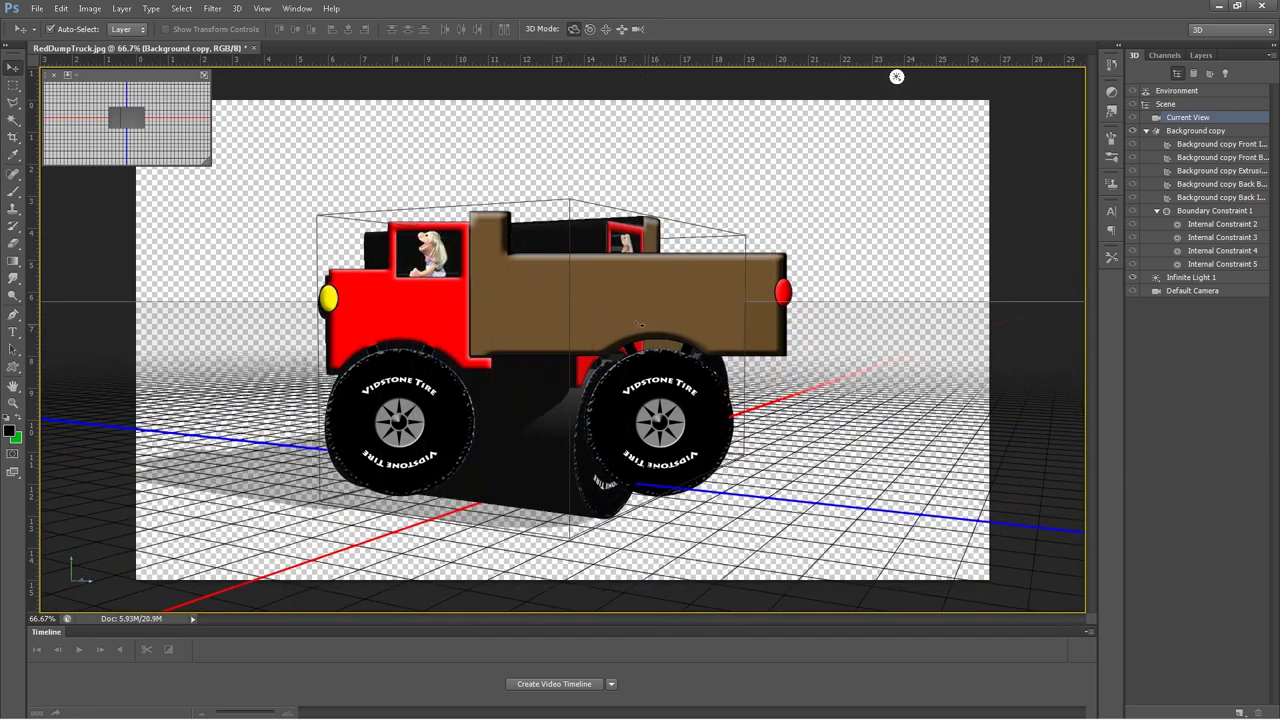
left_click(1202, 56)
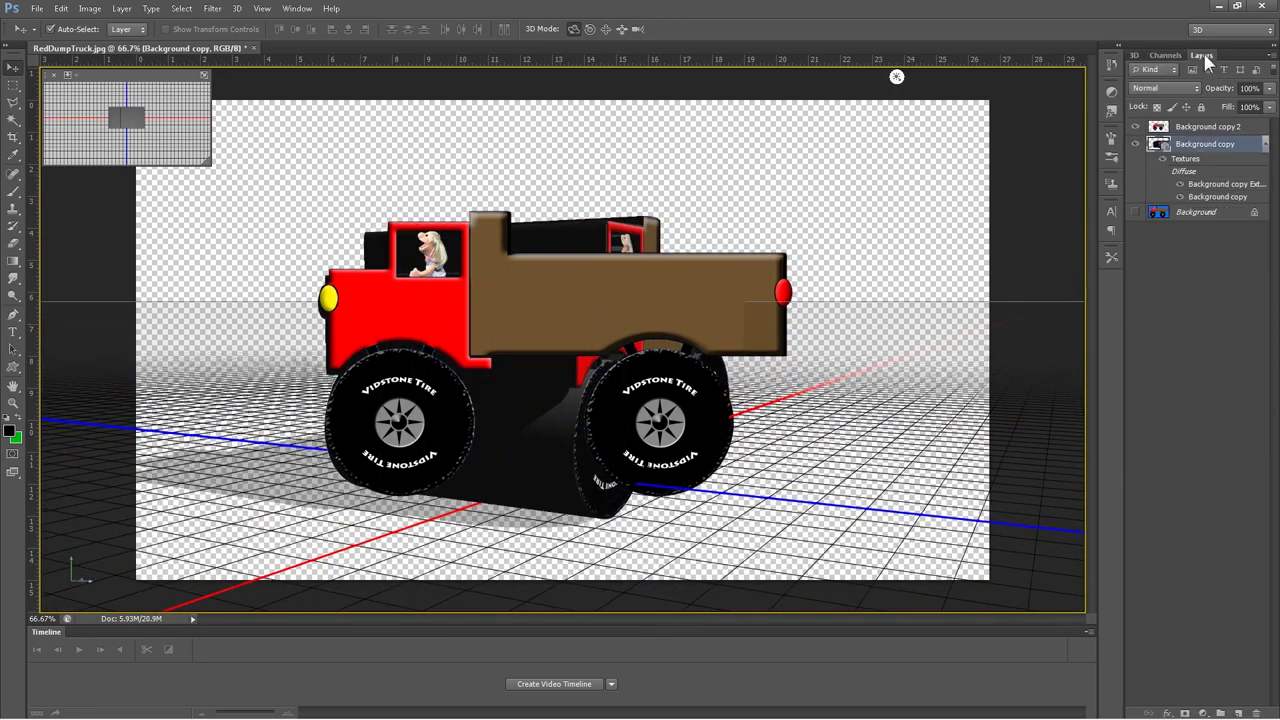
left_click(1136, 128)
mouse_move(663, 329)
left_mouse_down()
mouse_move(470, 318)
mouse_move(590, 268)
mouse_move(588, 350)
mouse_move(493, 358)
mouse_move(459, 330)
mouse_move(385, 350)
mouse_move(648, 336)
left_mouse_up()
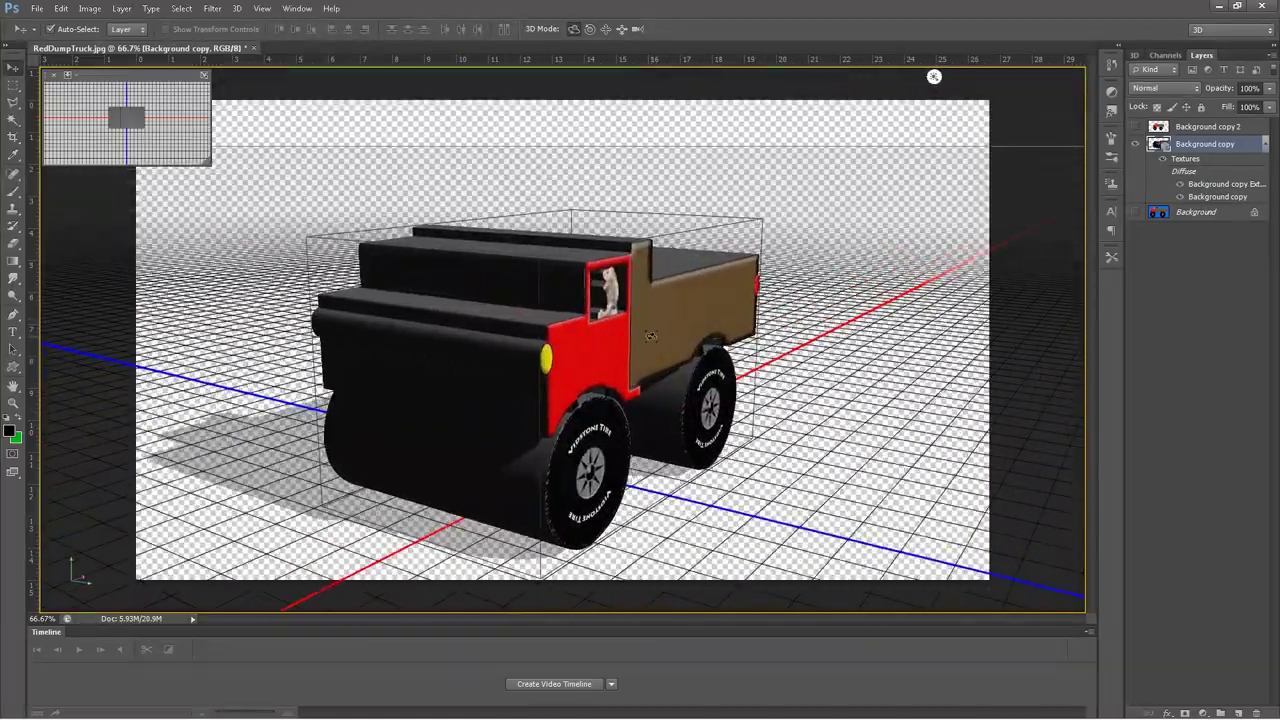
left_click_drag(421, 296, 449, 273)
left_click_drag(537, 277, 450, 271)
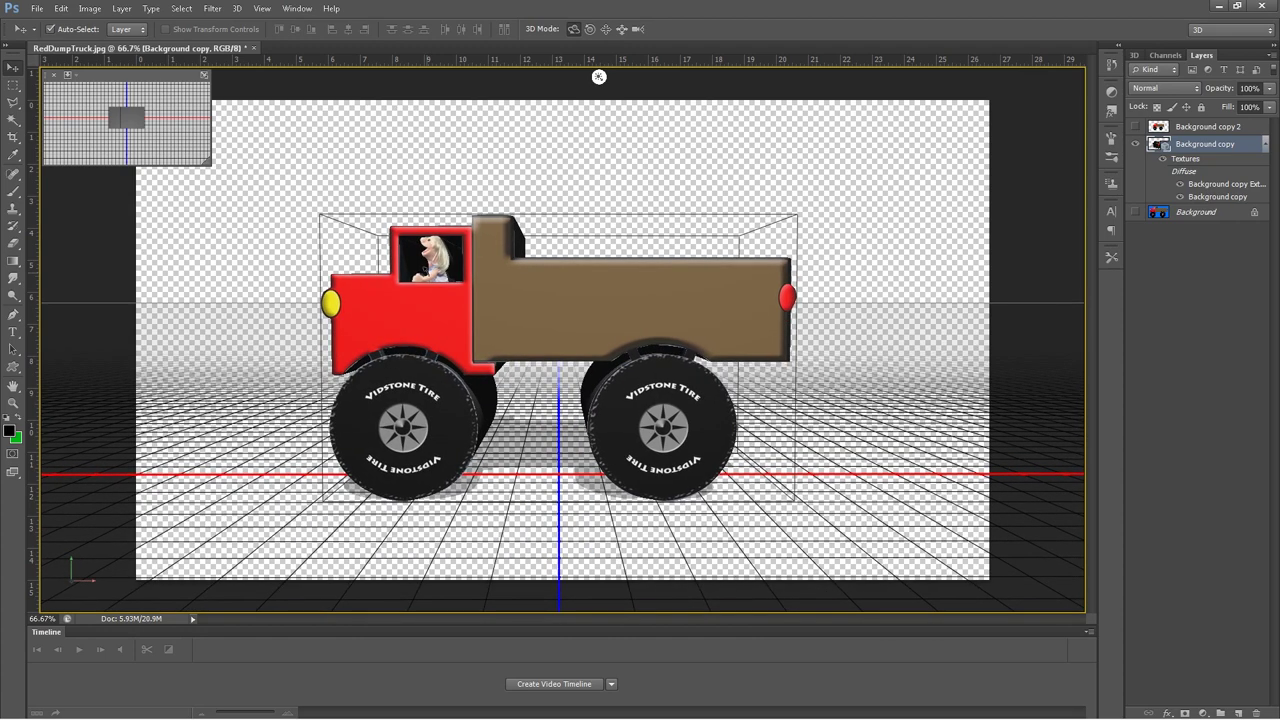
Step: Show Background copy 2 again and step backward through the camera changes
left_click(1136, 127)
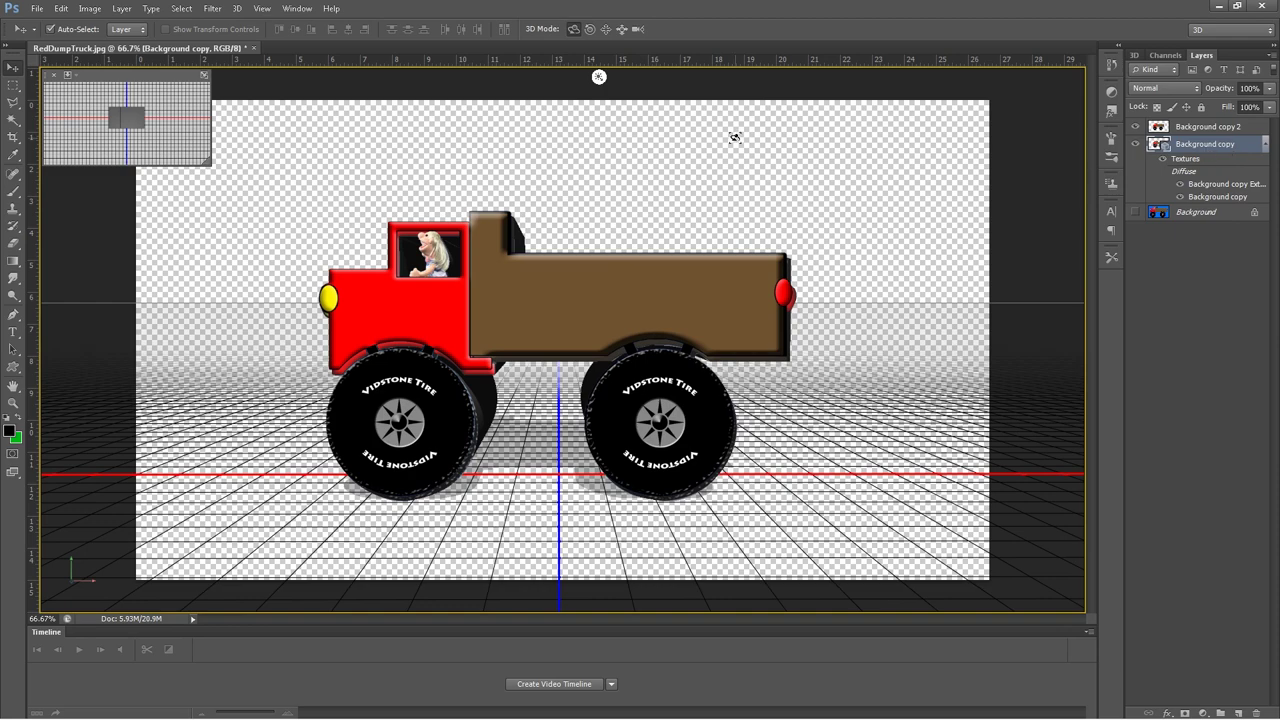
left_click(61, 9)
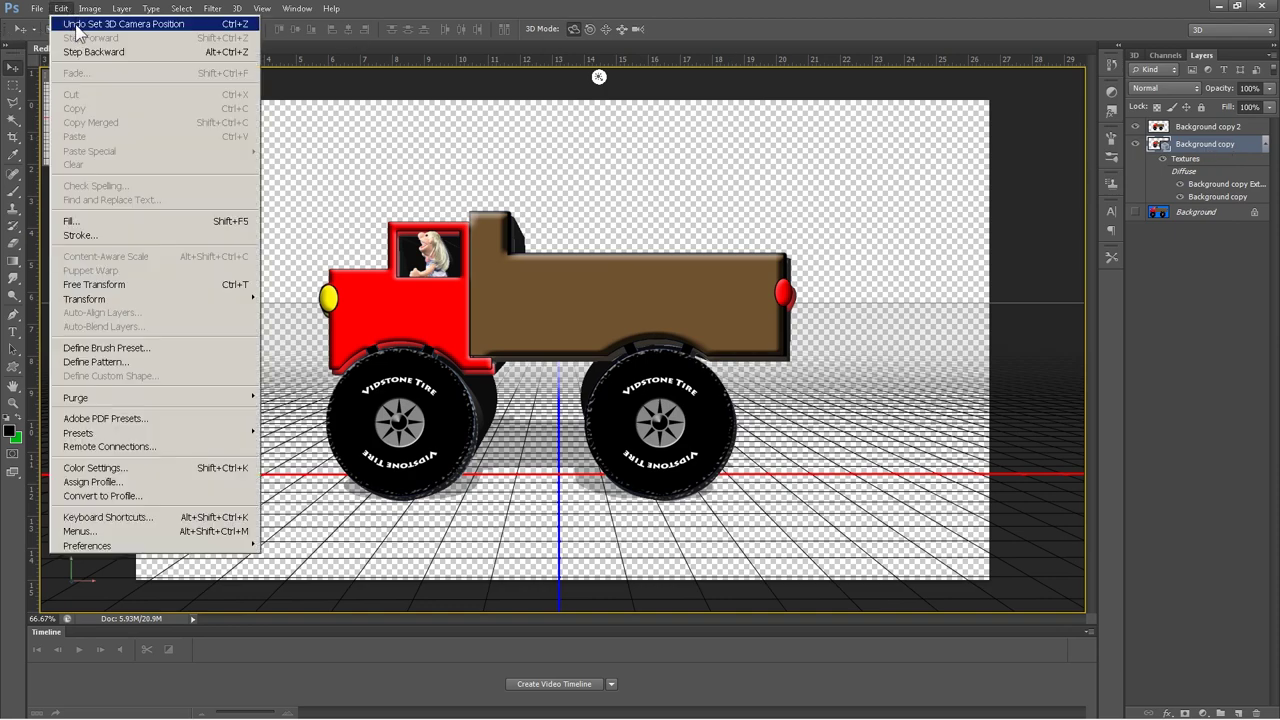
left_click(90, 51)
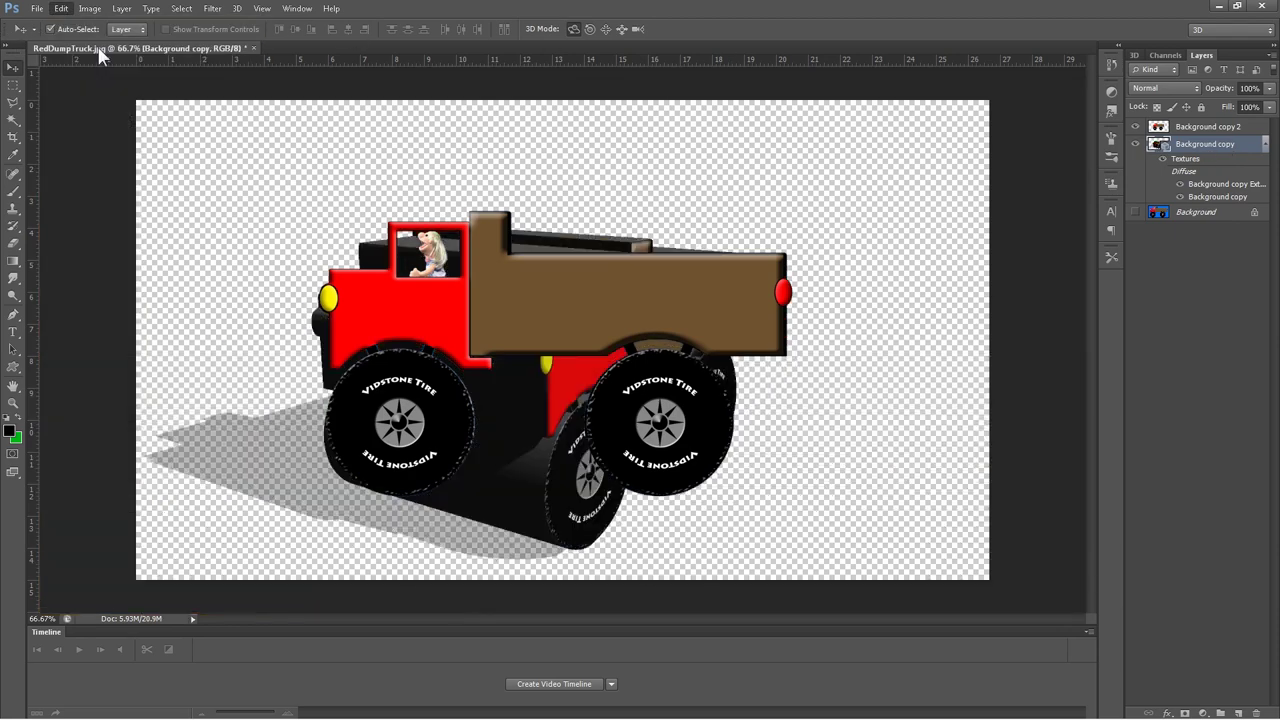
left_click(61, 9)
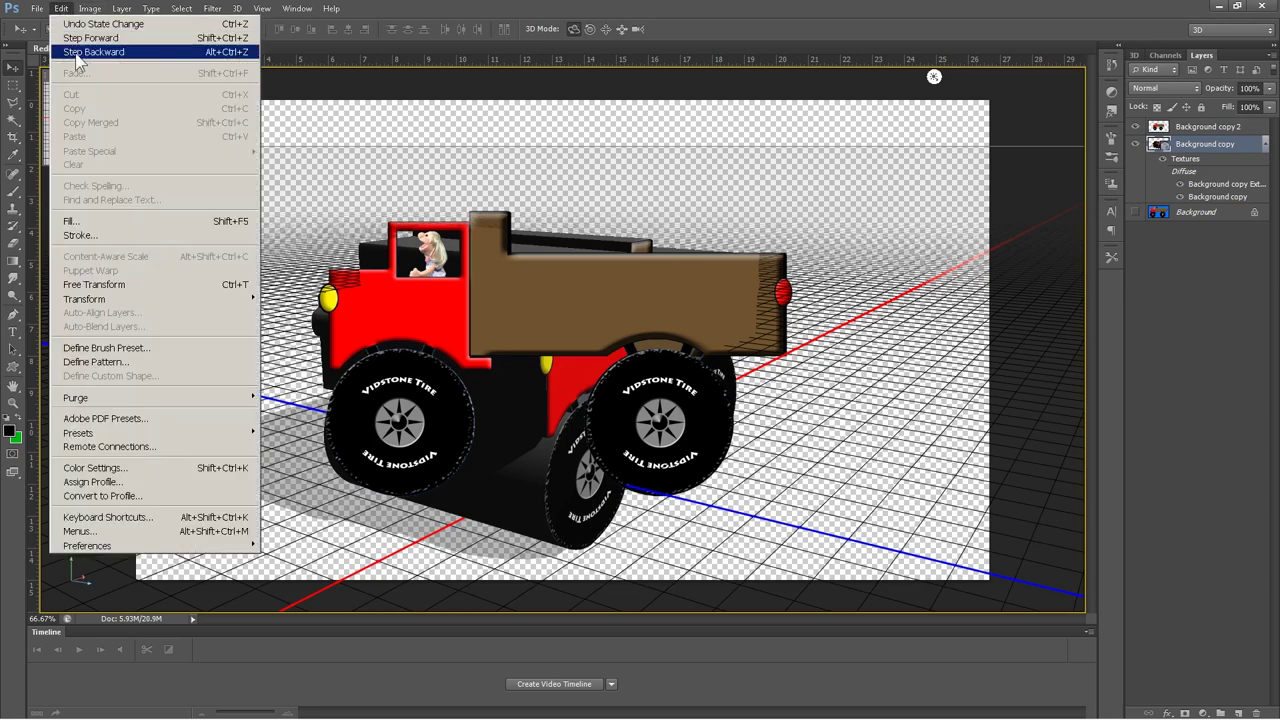
Step: Step back once more and delete the 3D Background copy layer
left_click(63, 50)
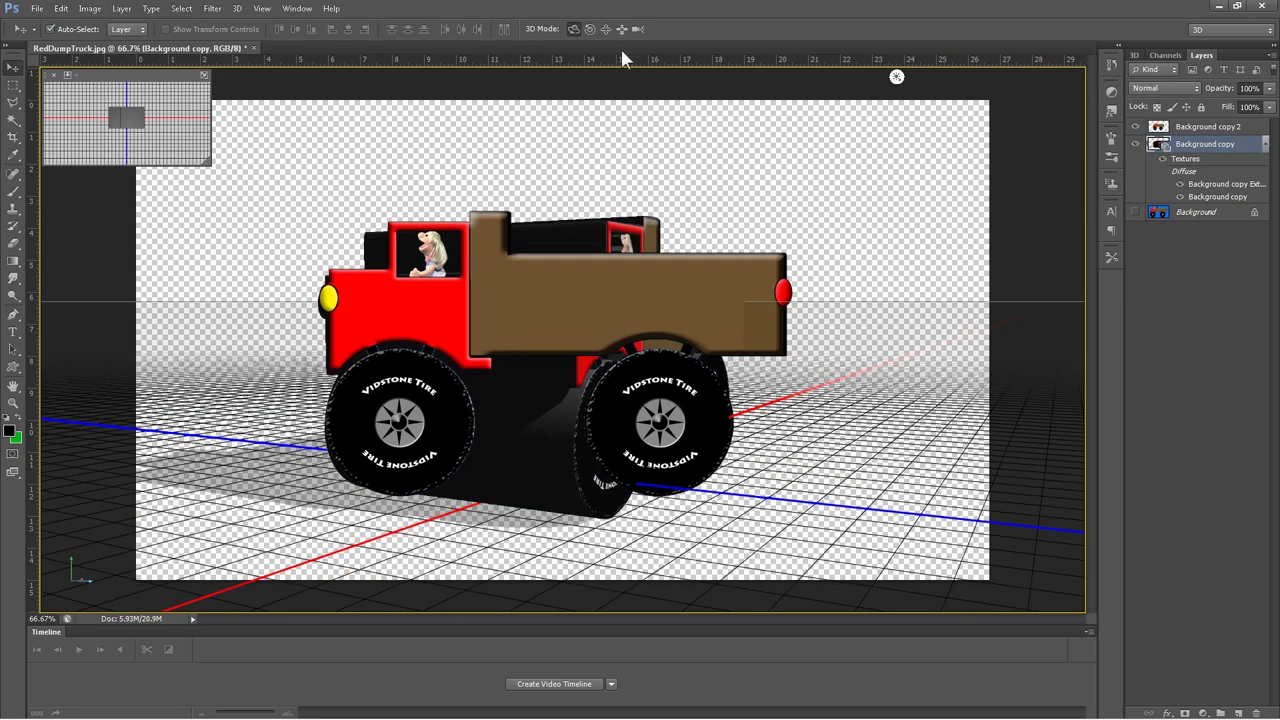
right_click(1258, 146)
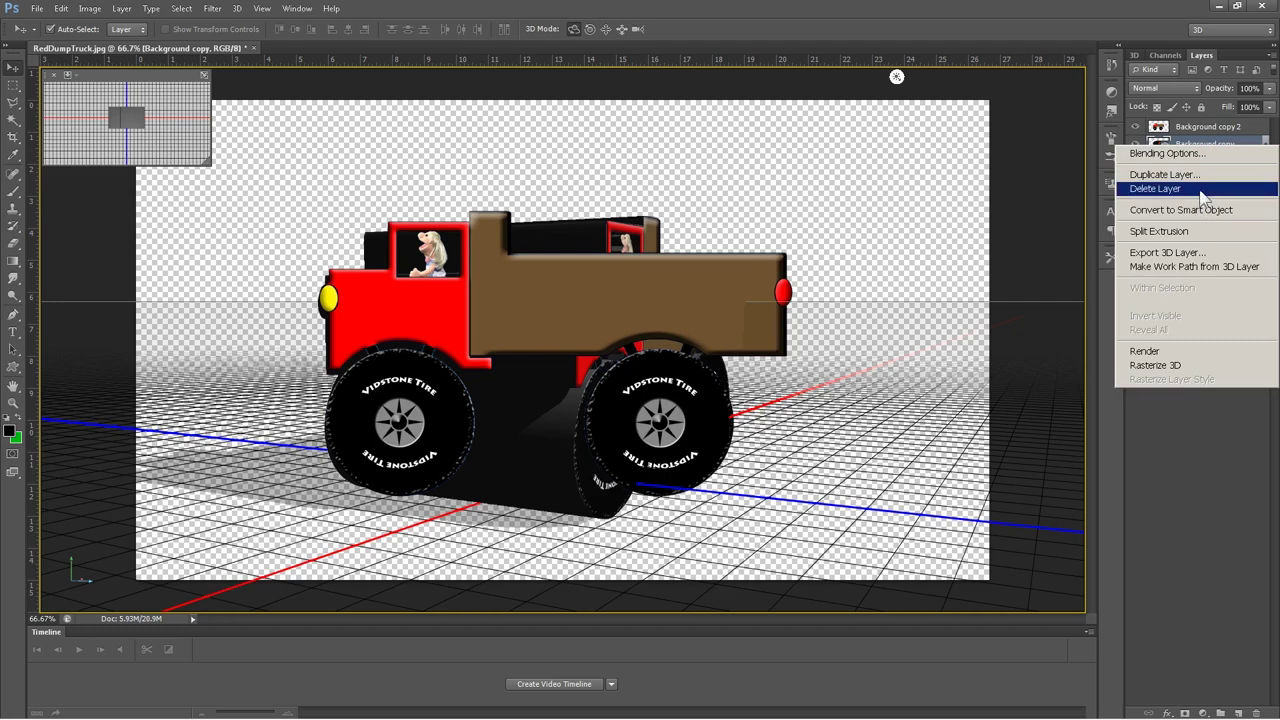
left_click(1196, 190)
left_click(566, 273)
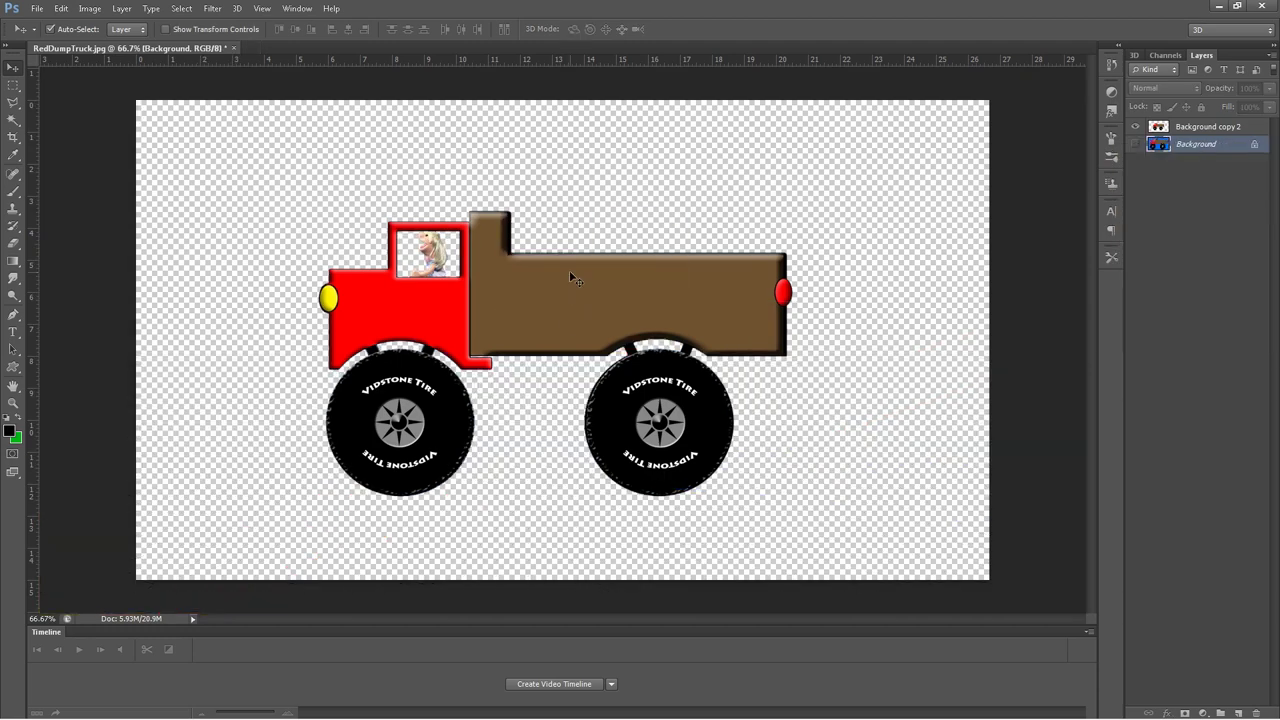
Step: Duplicate Background copy 2 as Background copy 3 and reselect Background copy 2
left_click(1246, 126)
right_click(1217, 130)
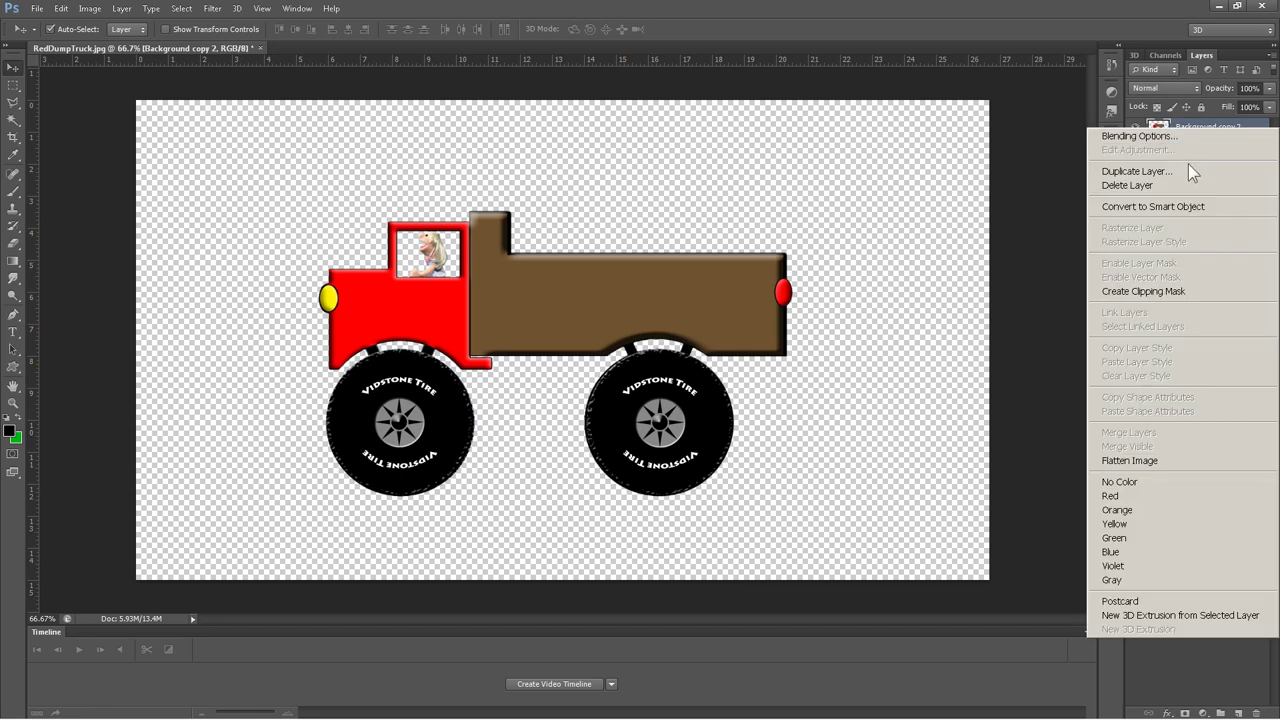
left_click(1188, 166)
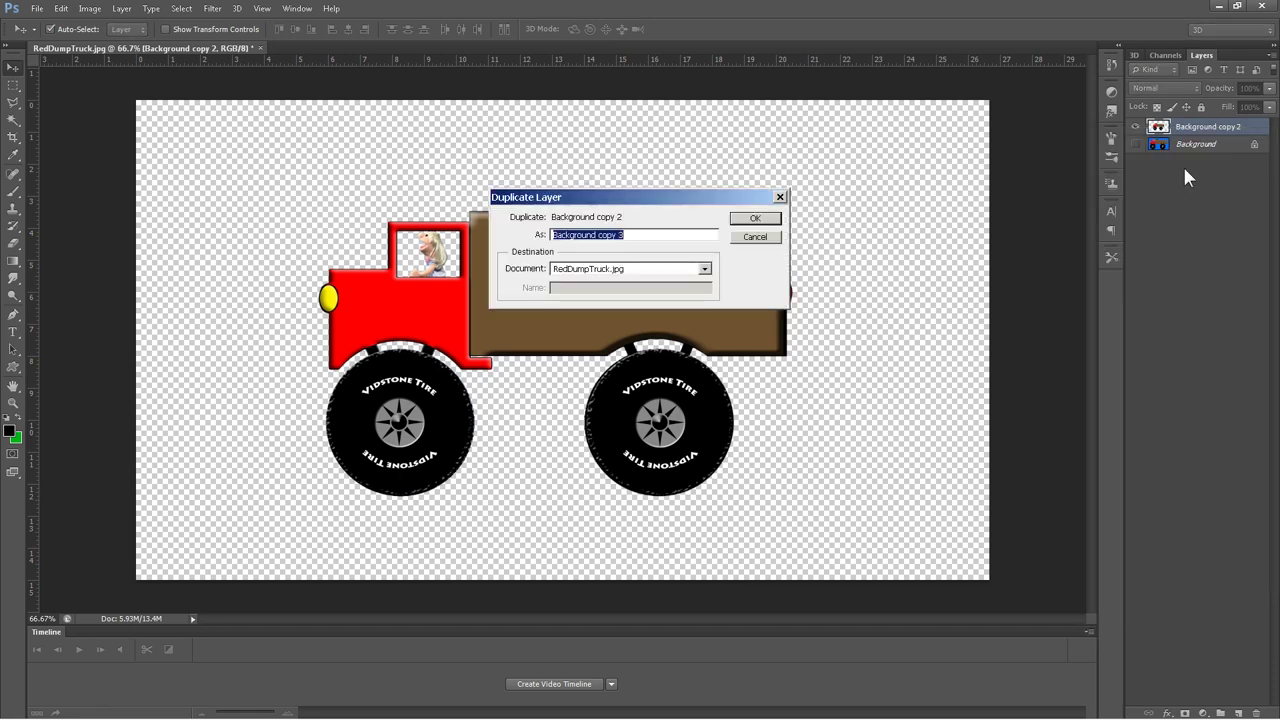
left_click(746, 218)
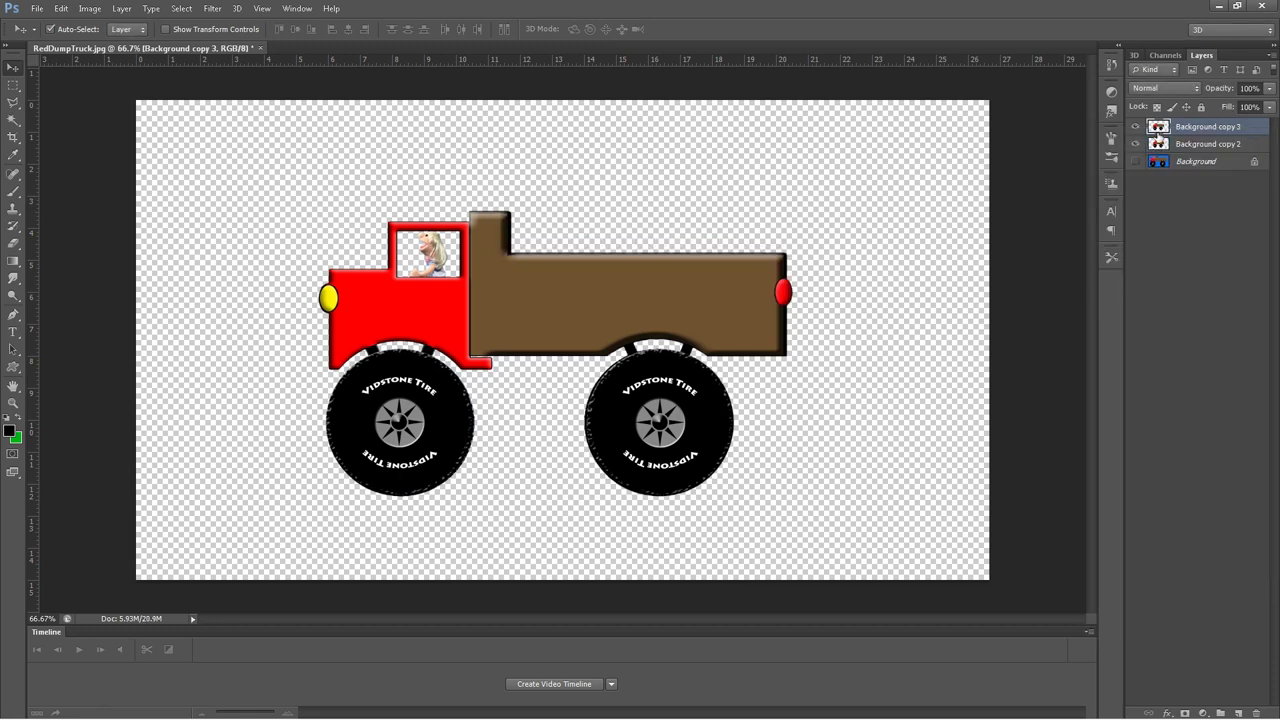
left_click(1199, 148)
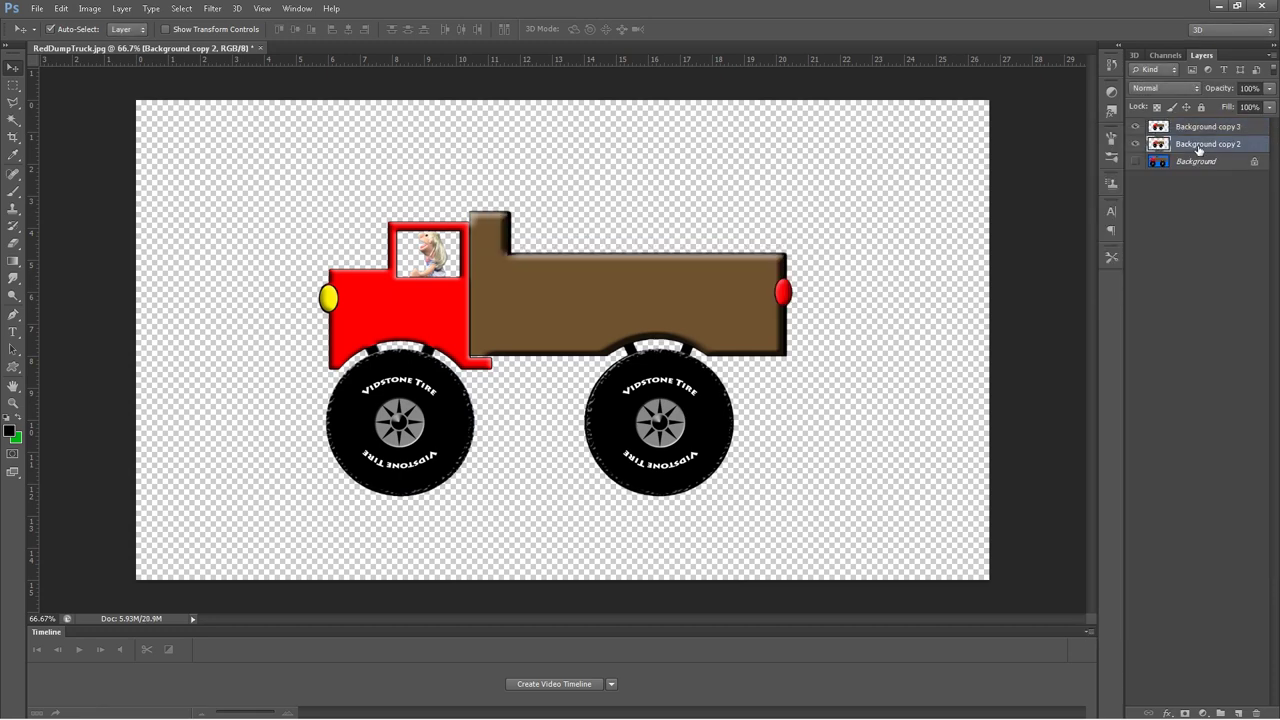
left_click(237, 8)
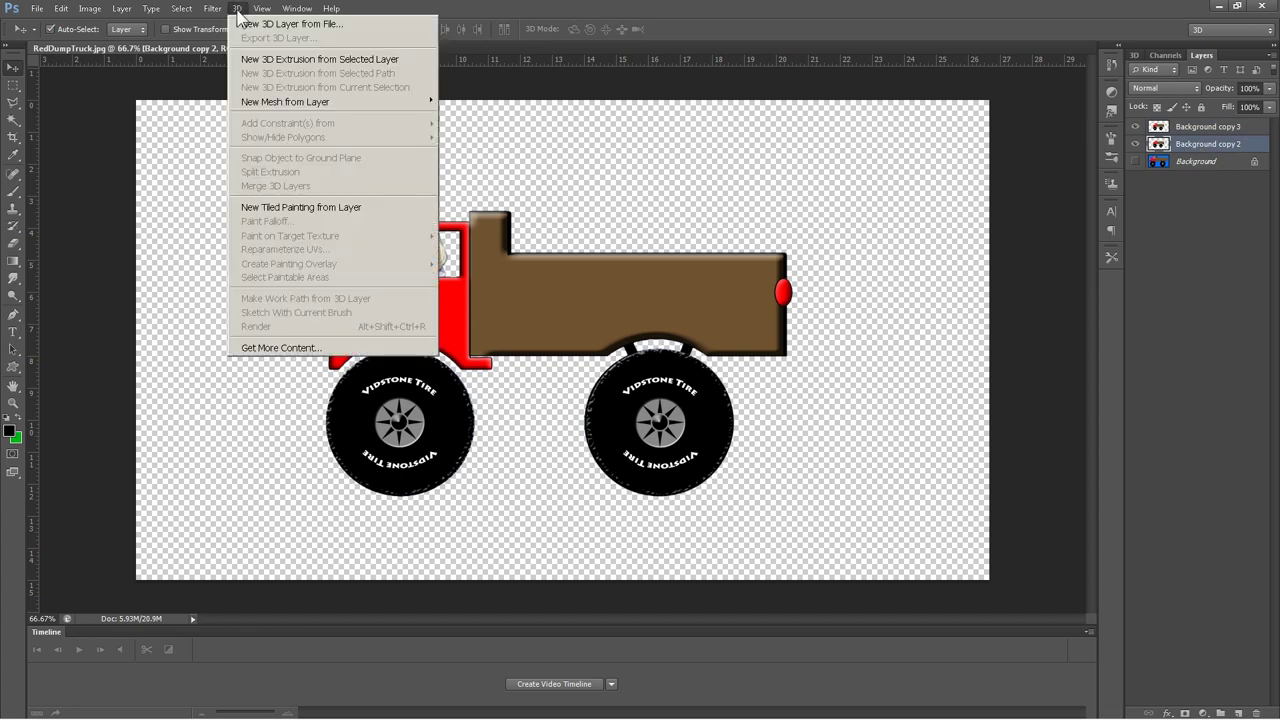
Step: Extrude Background copy 2 into 3D, then Rasterize 3D it back to a flat layer
left_click(266, 61)
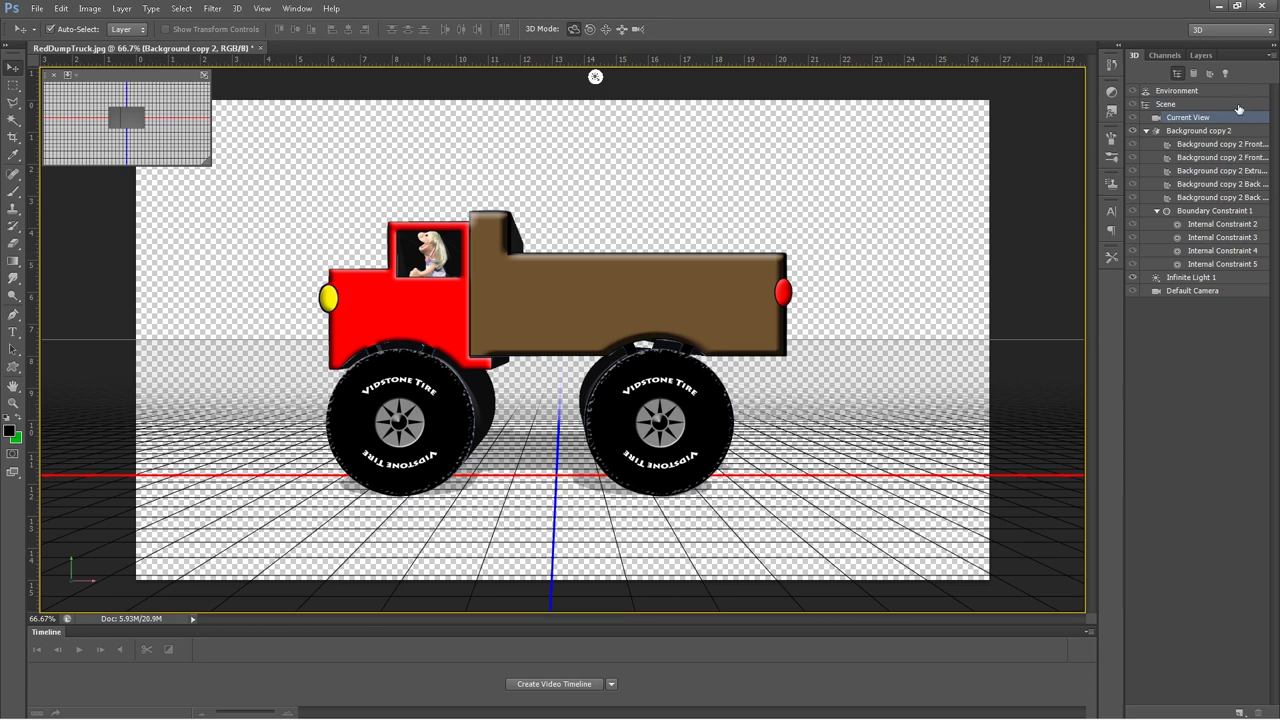
left_click(1201, 55)
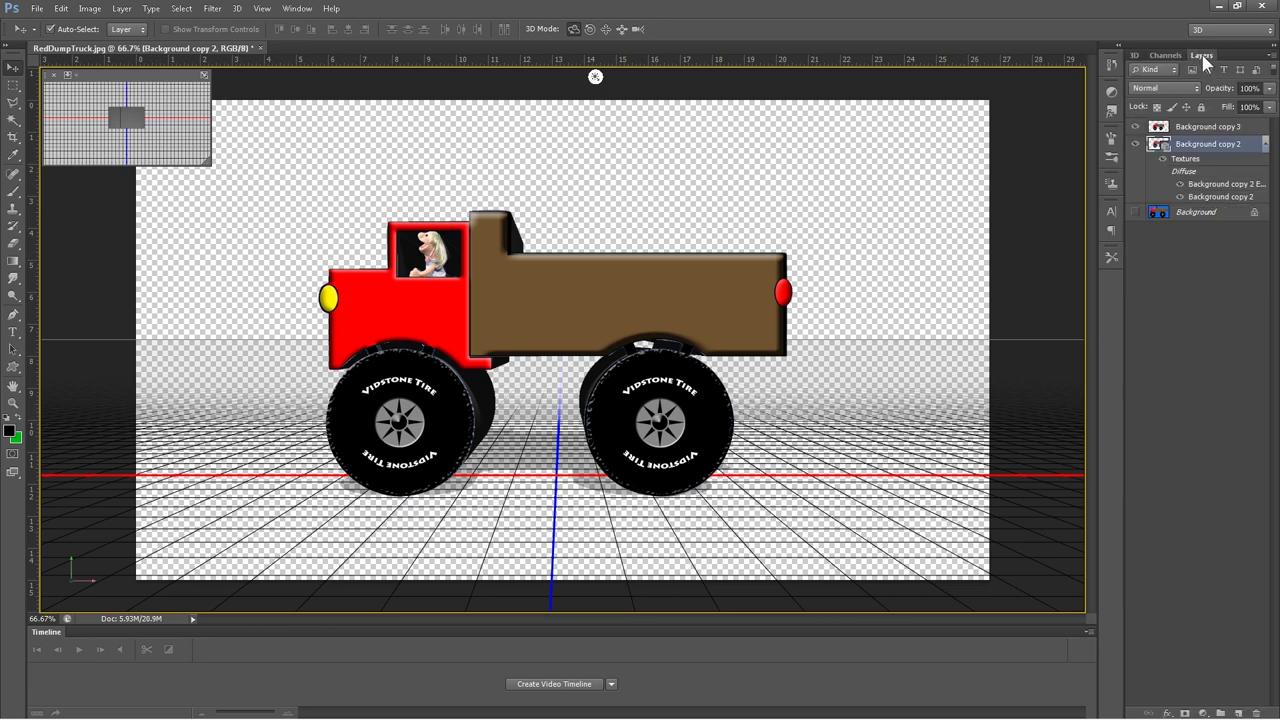
right_click(1249, 152)
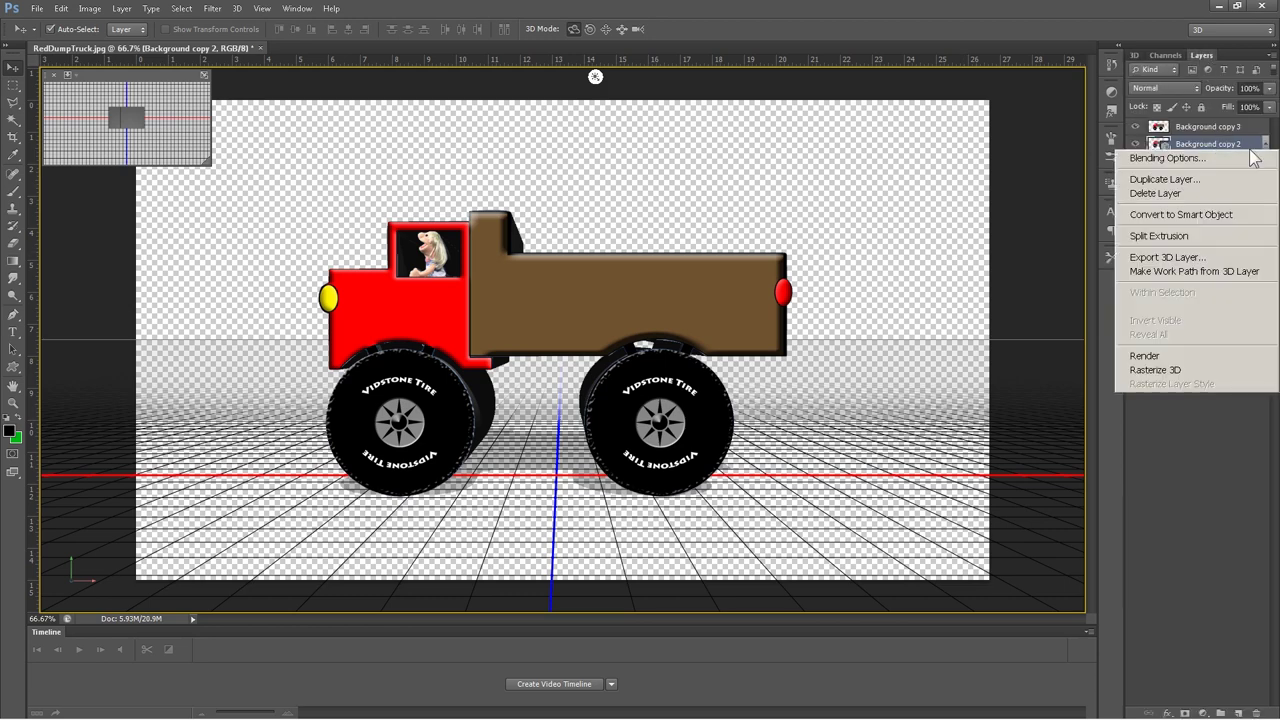
left_click(1210, 376)
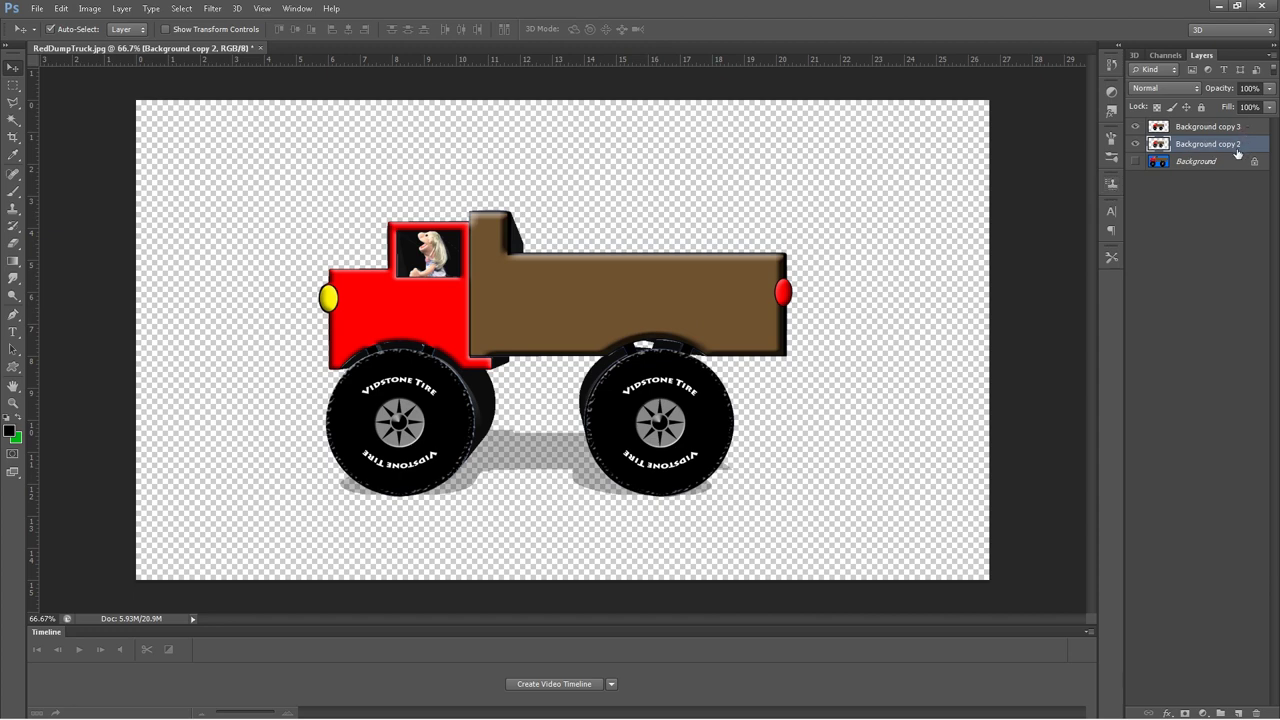
left_click(14, 103)
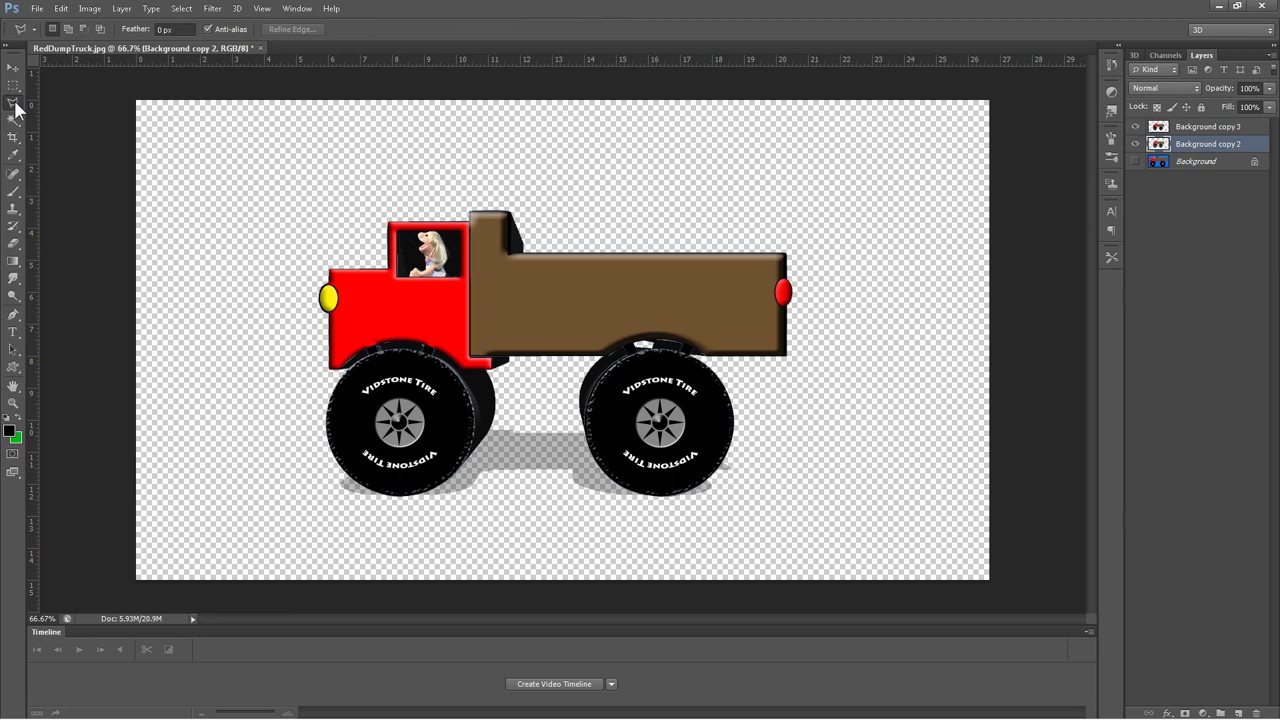
Step: Outline the cab window around the driver with the Polygonal Lasso, clear it, and deselect
key("shift+l")
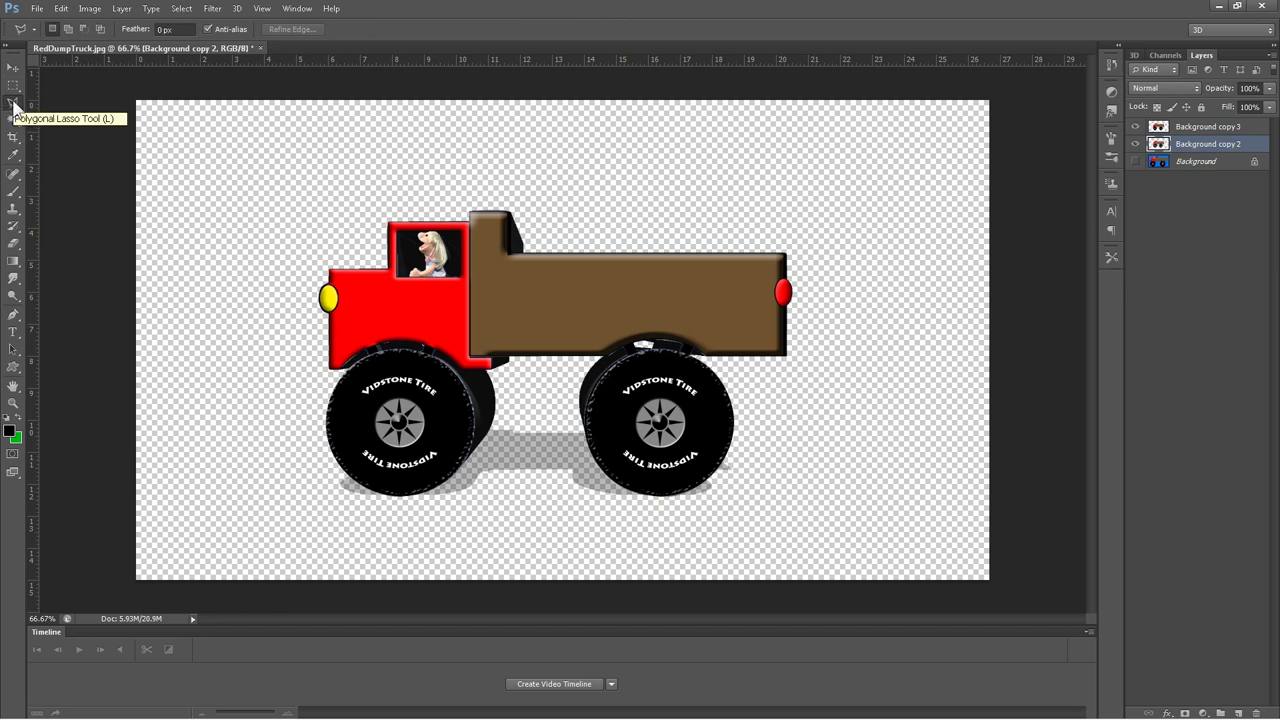
left_click(414, 256)
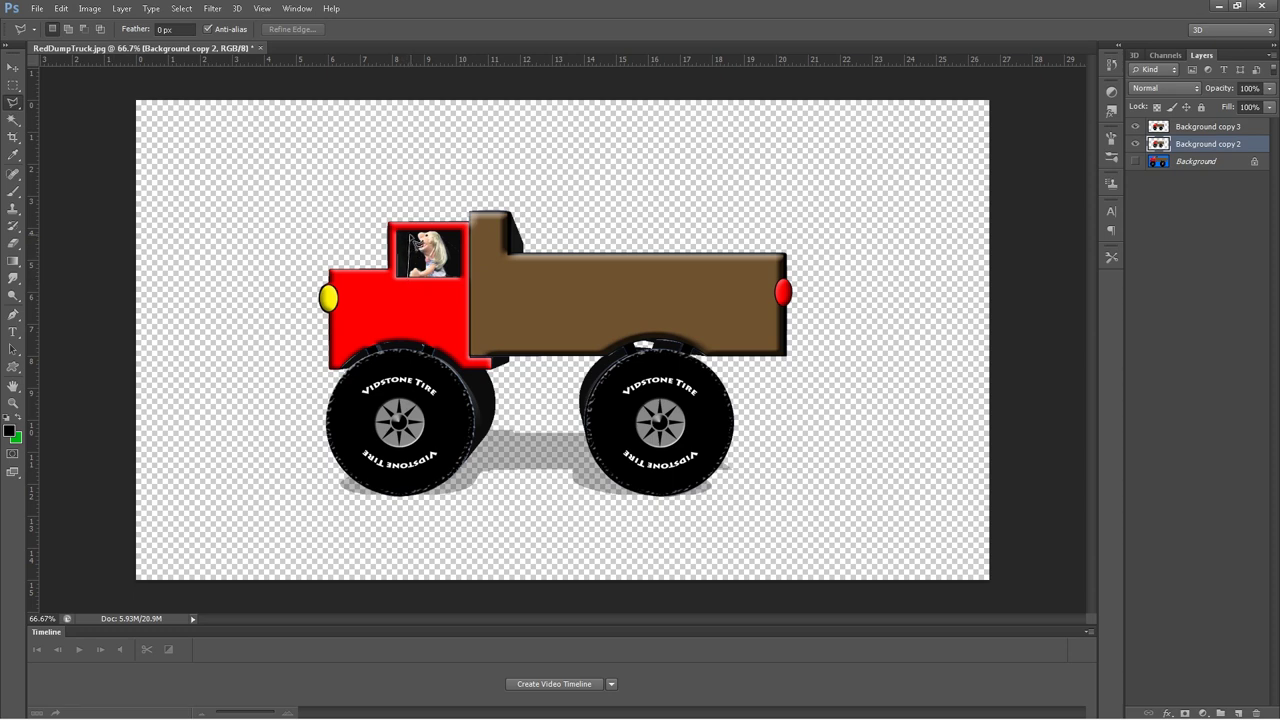
left_click(409, 238)
double_click(410, 292)
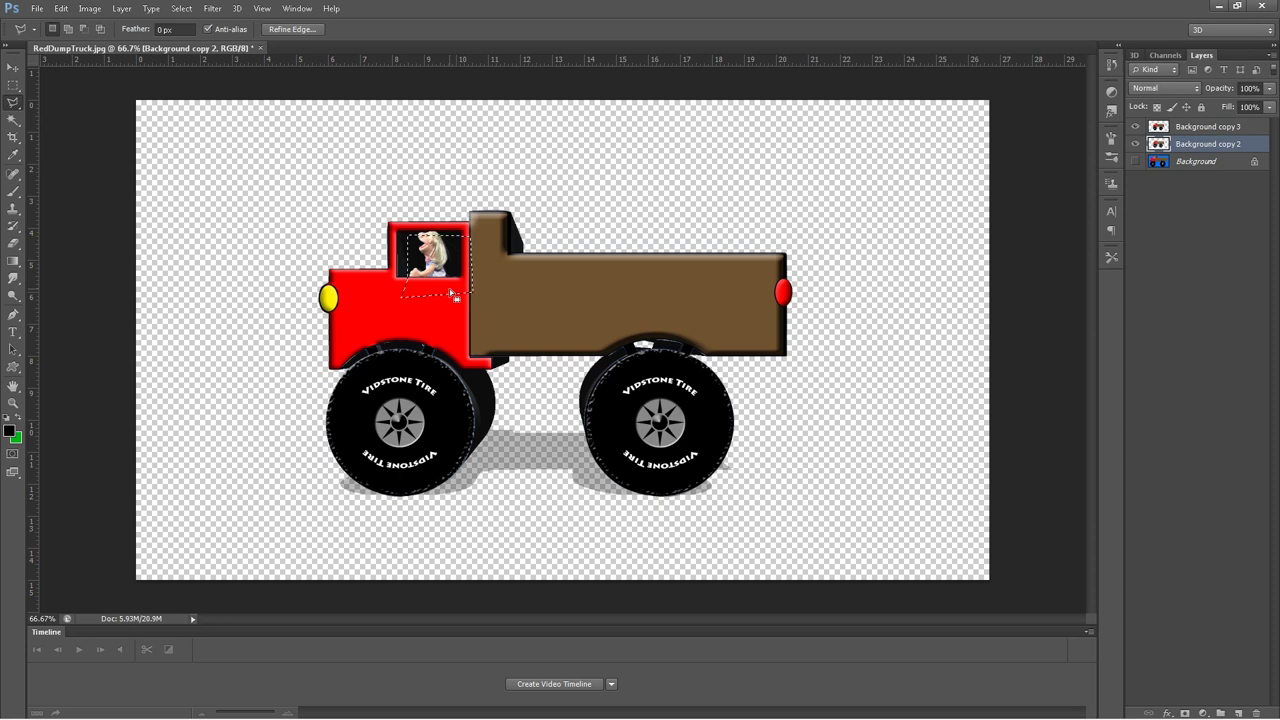
key("Delete")
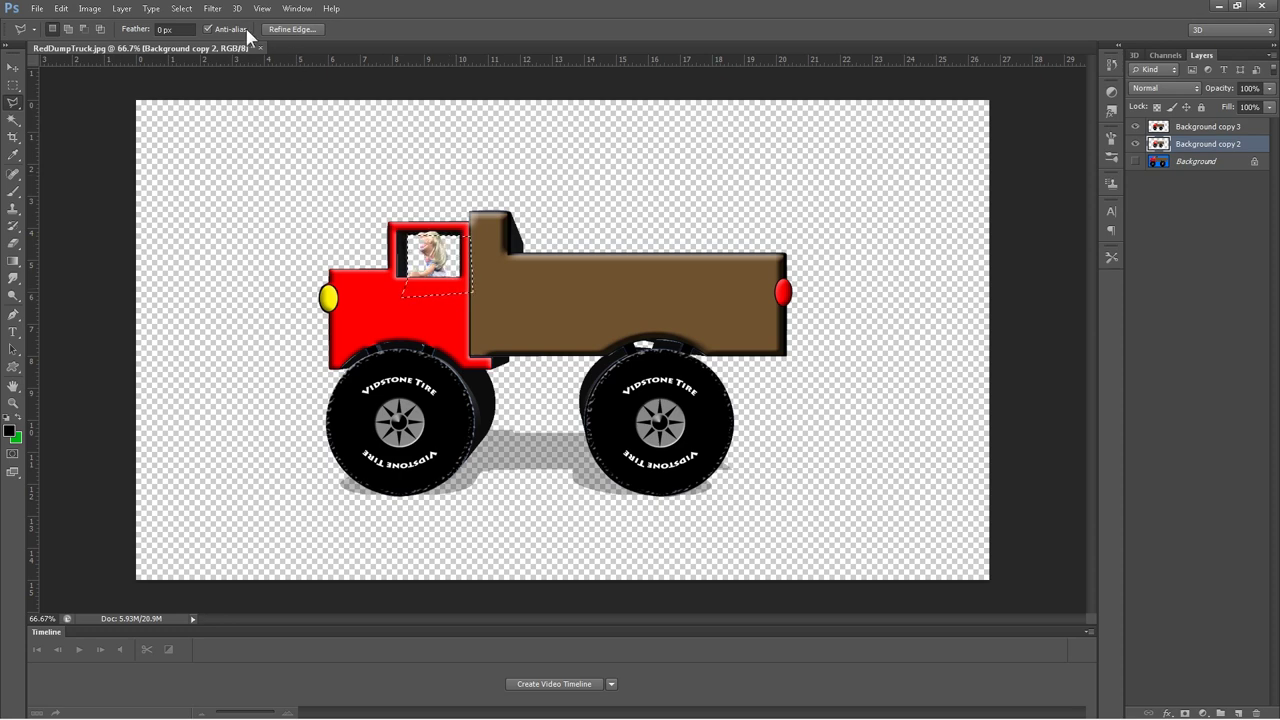
left_click(180, 9)
left_click(206, 37)
left_click(1253, 128, "shift")
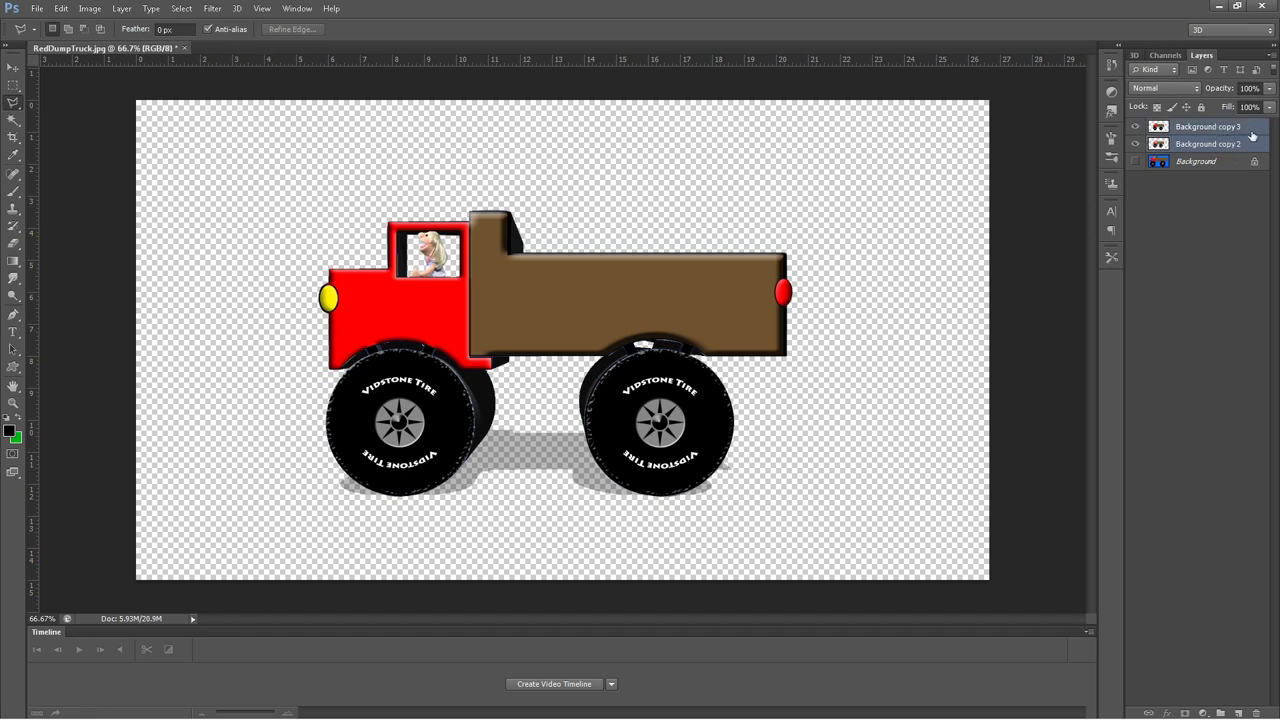
Step: Merge the two truck layers into Background copy 3 and clear a stray selection on the truck bed
right_click(1255, 133)
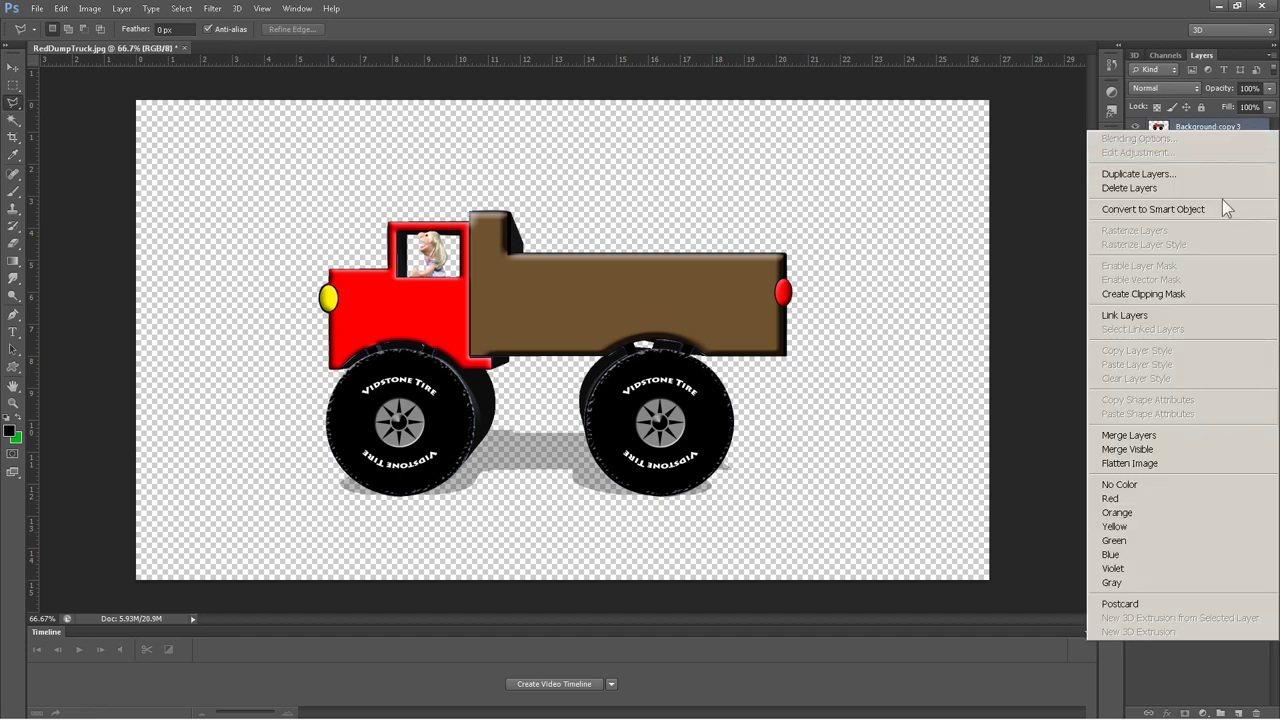
left_click(1140, 438)
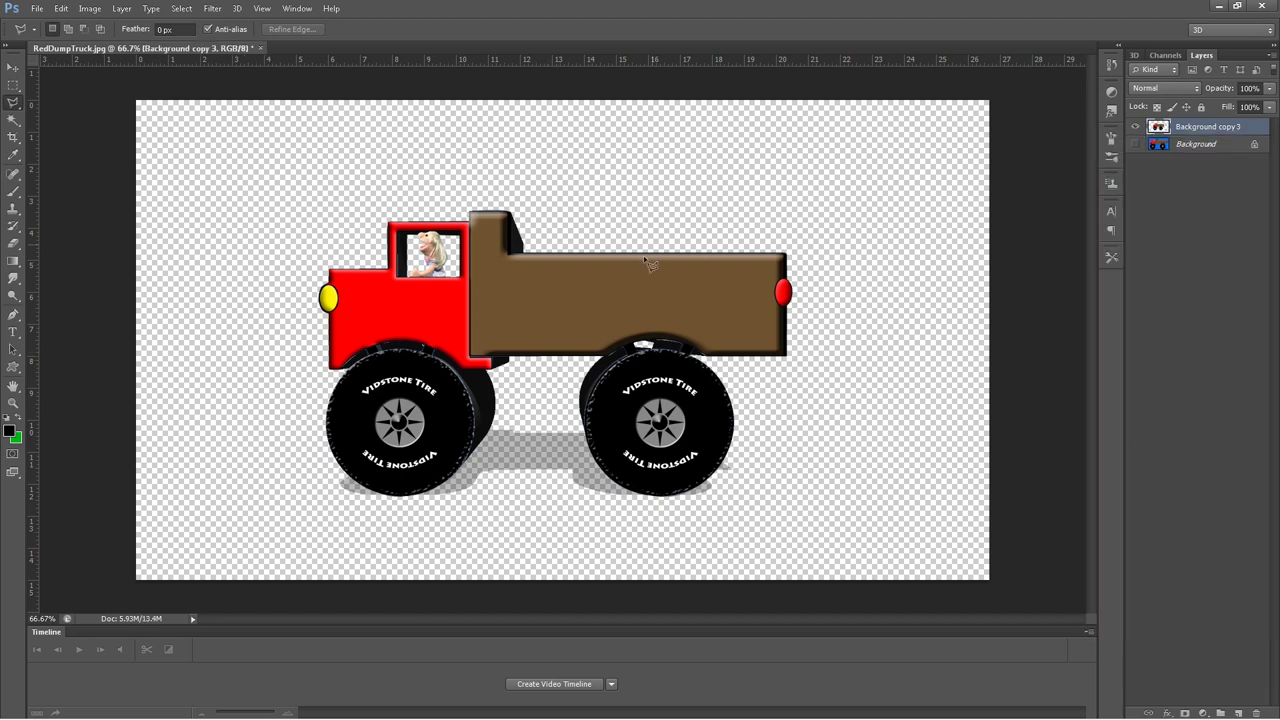
left_click(592, 294)
left_click(551, 288)
left_click(593, 292)
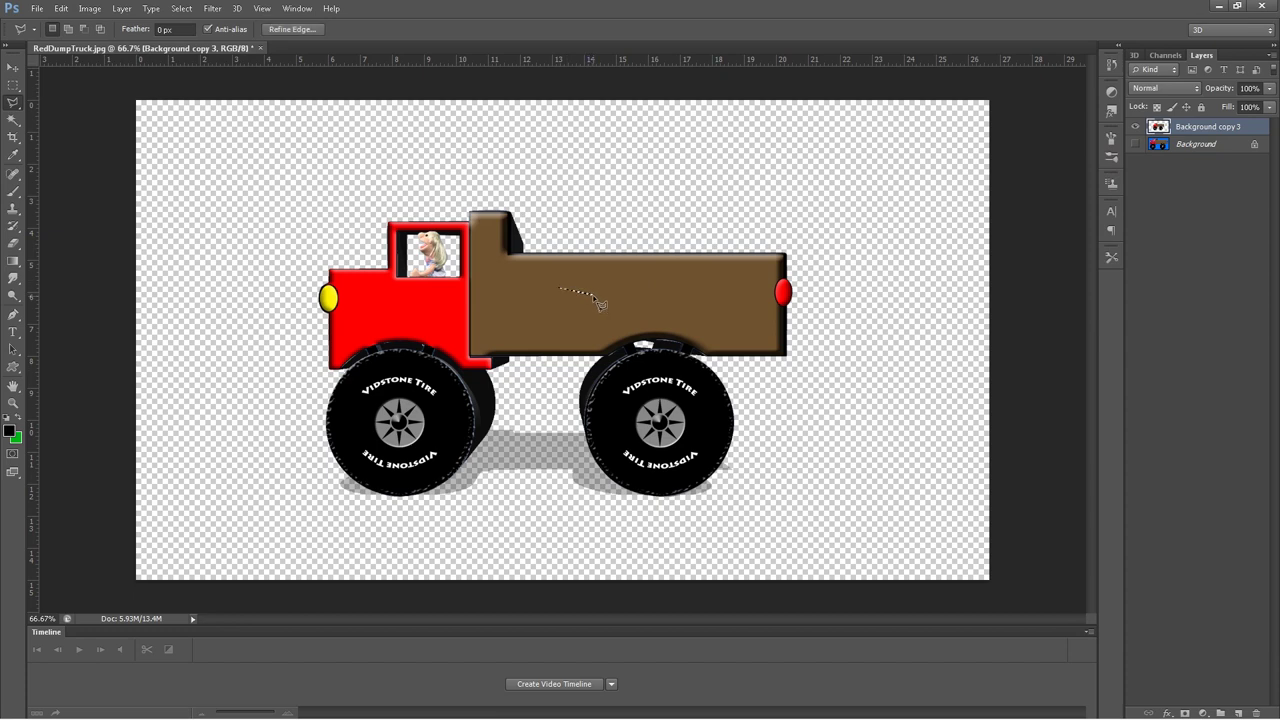
left_click(181, 9)
left_click(214, 42)
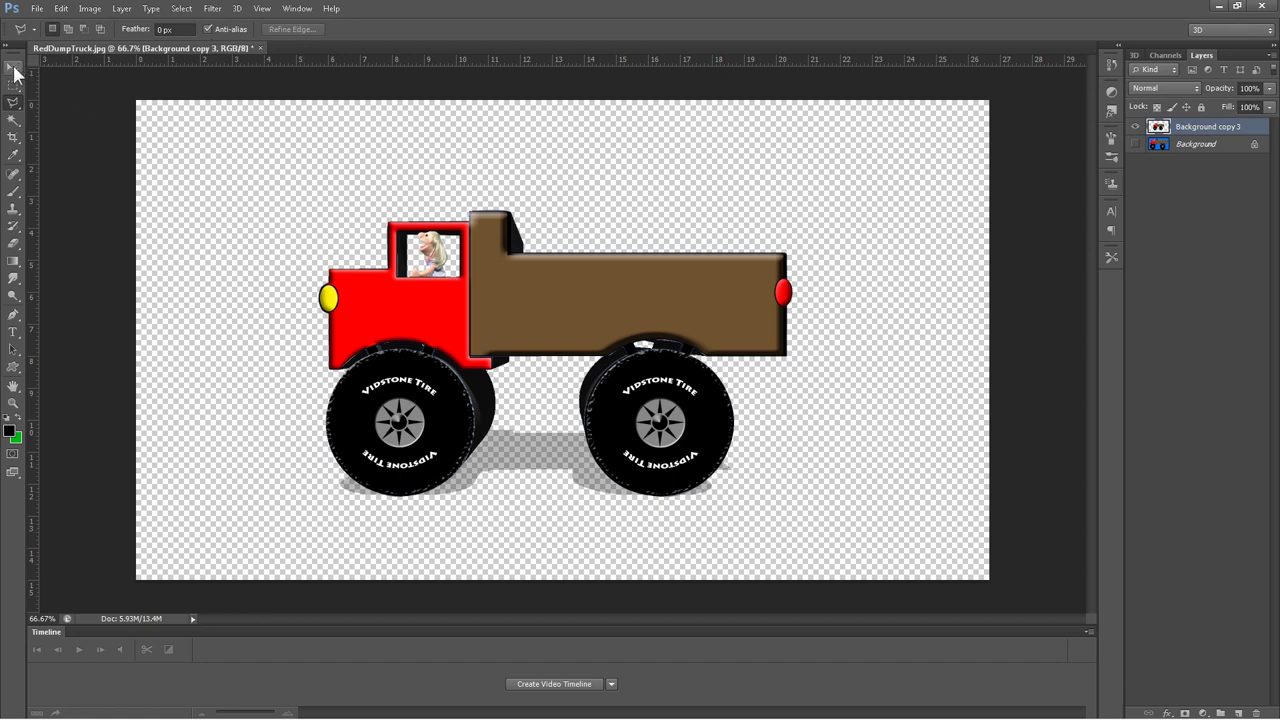
Step: Scale the merged truck to about 69.67% and place it at the canvas's upper left
left_click(14, 69)
left_click_drag(591, 295, 422, 194)
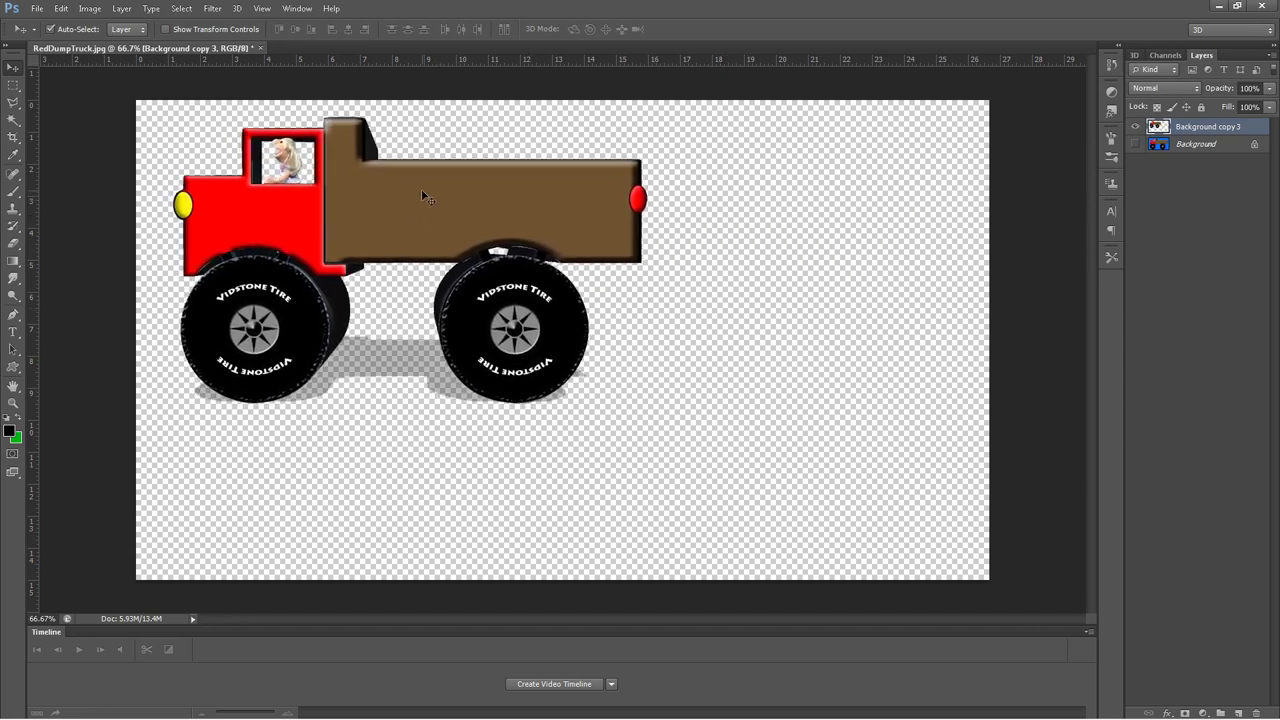
left_click(61, 8)
mouse_move(118, 300)
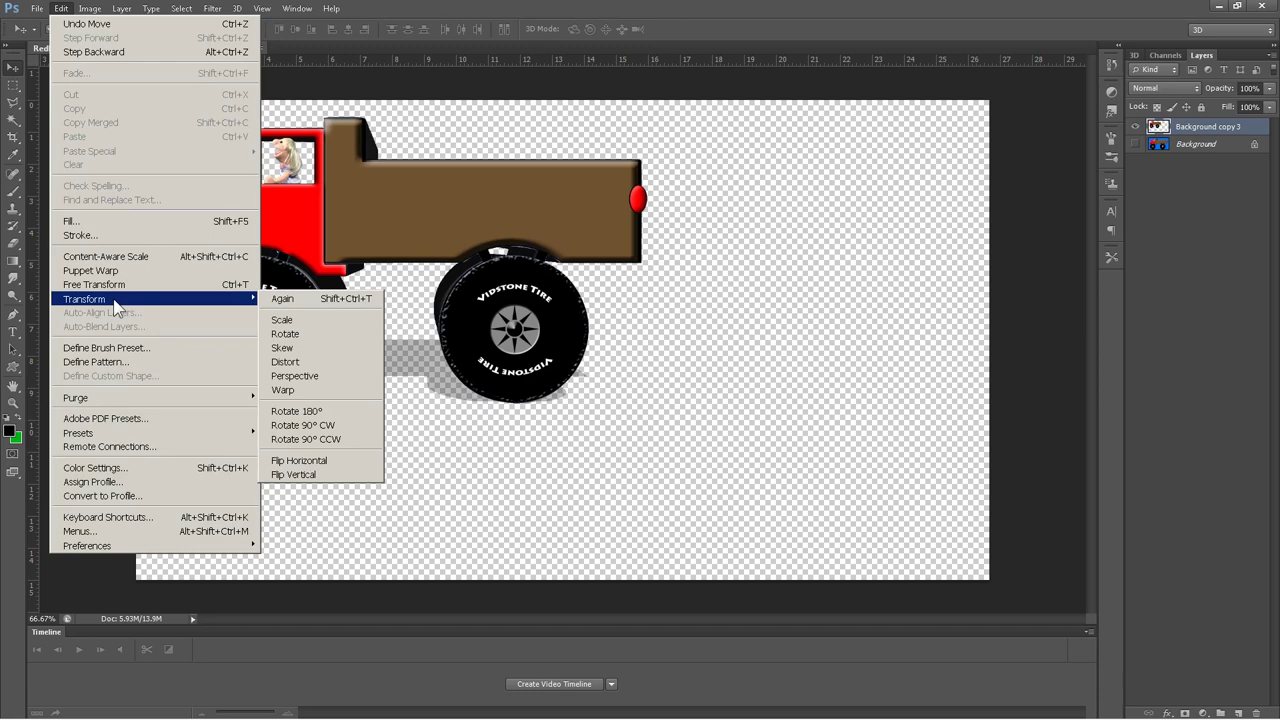
left_click(284, 322)
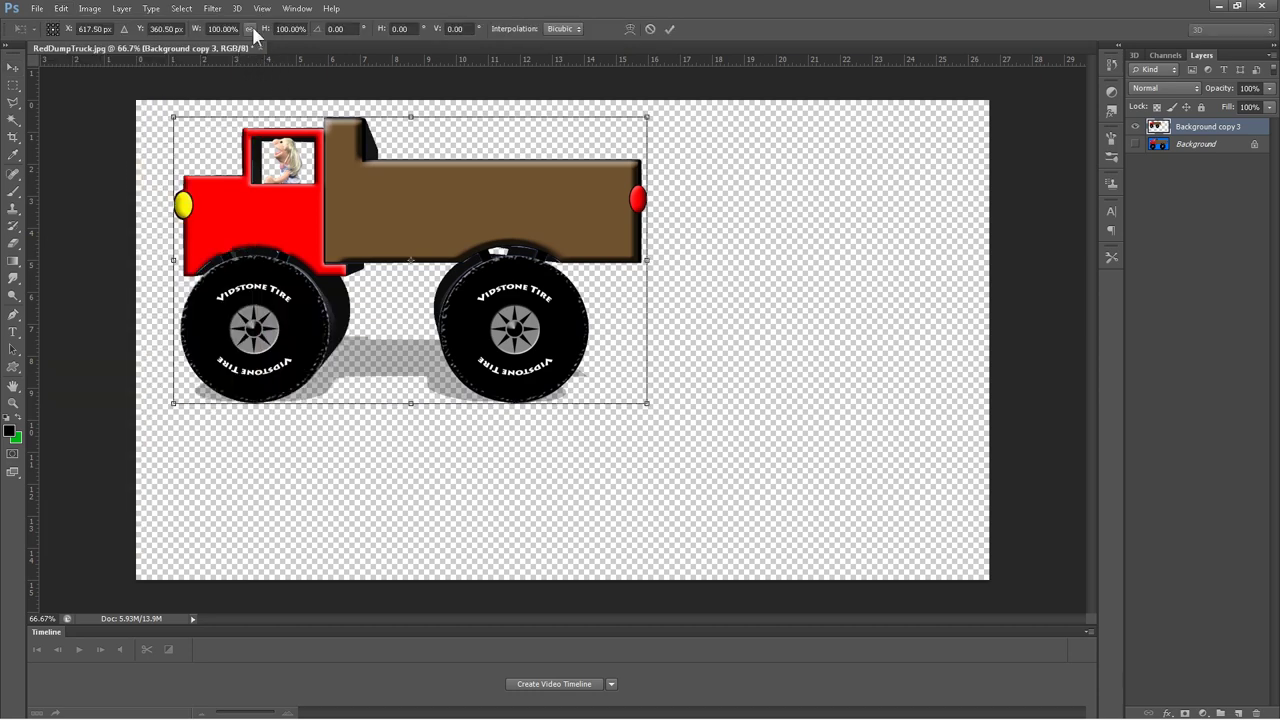
left_click_drag(168, 113, 333, 185)
left_click_drag(472, 283, 331, 207)
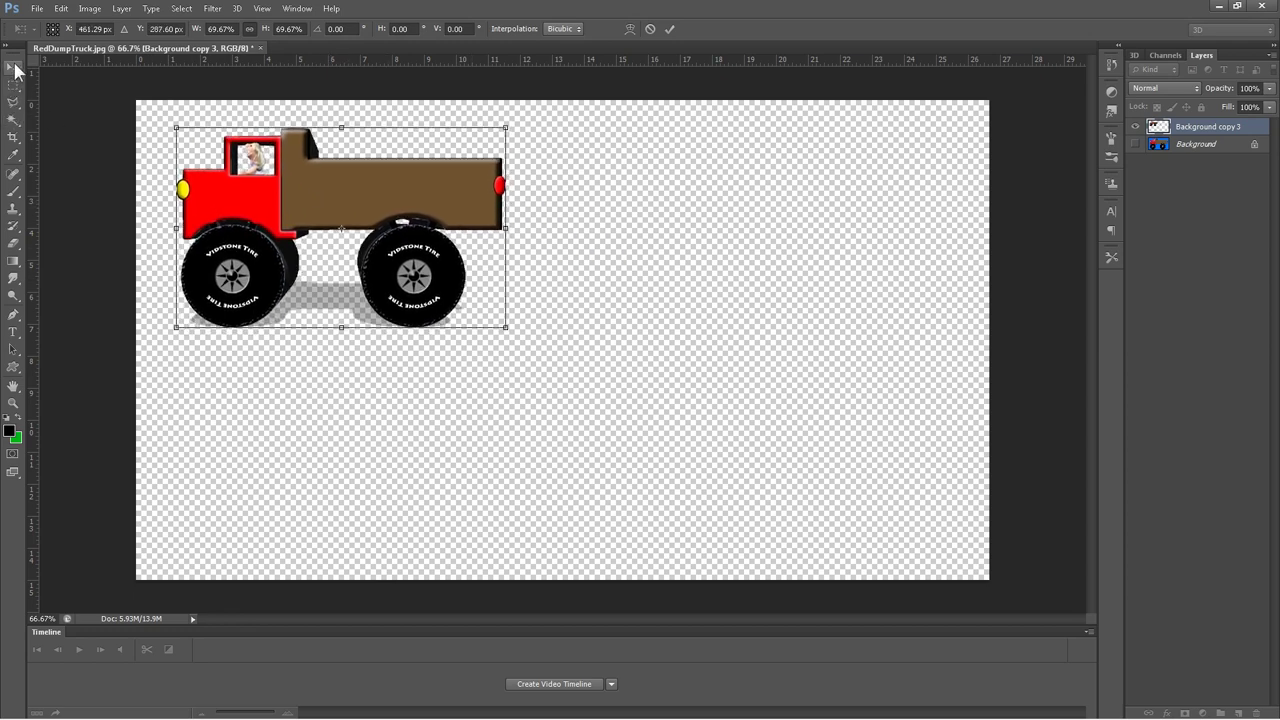
left_click(13, 67)
left_click(590, 278)
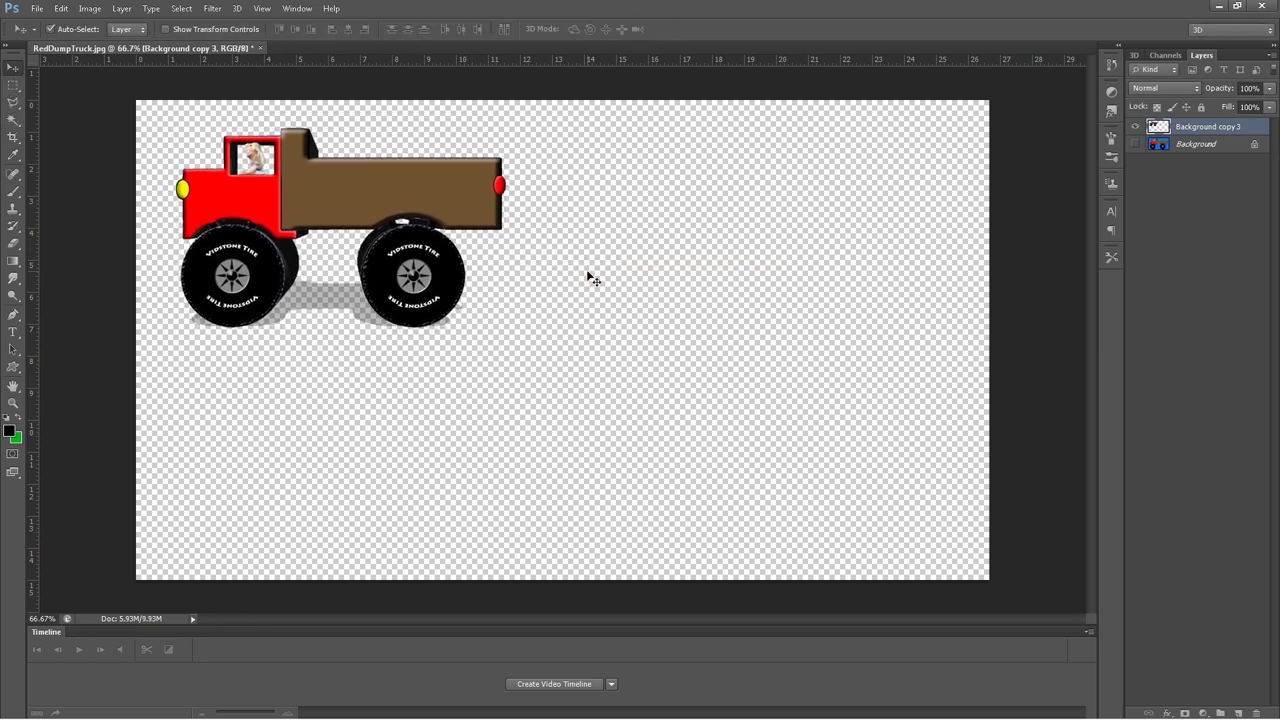
Step: Open NewPinkBug.jpg from the Libraries > AniTrucks folder
left_click(40, 12)
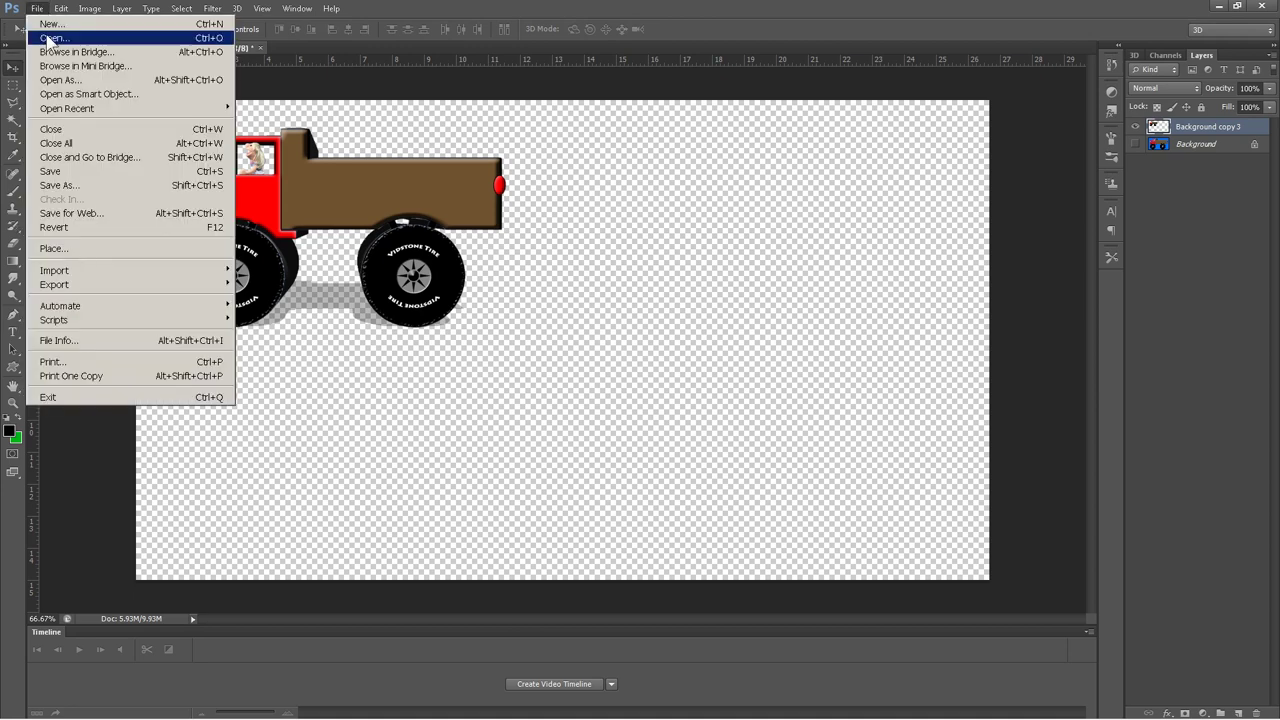
left_click(48, 38)
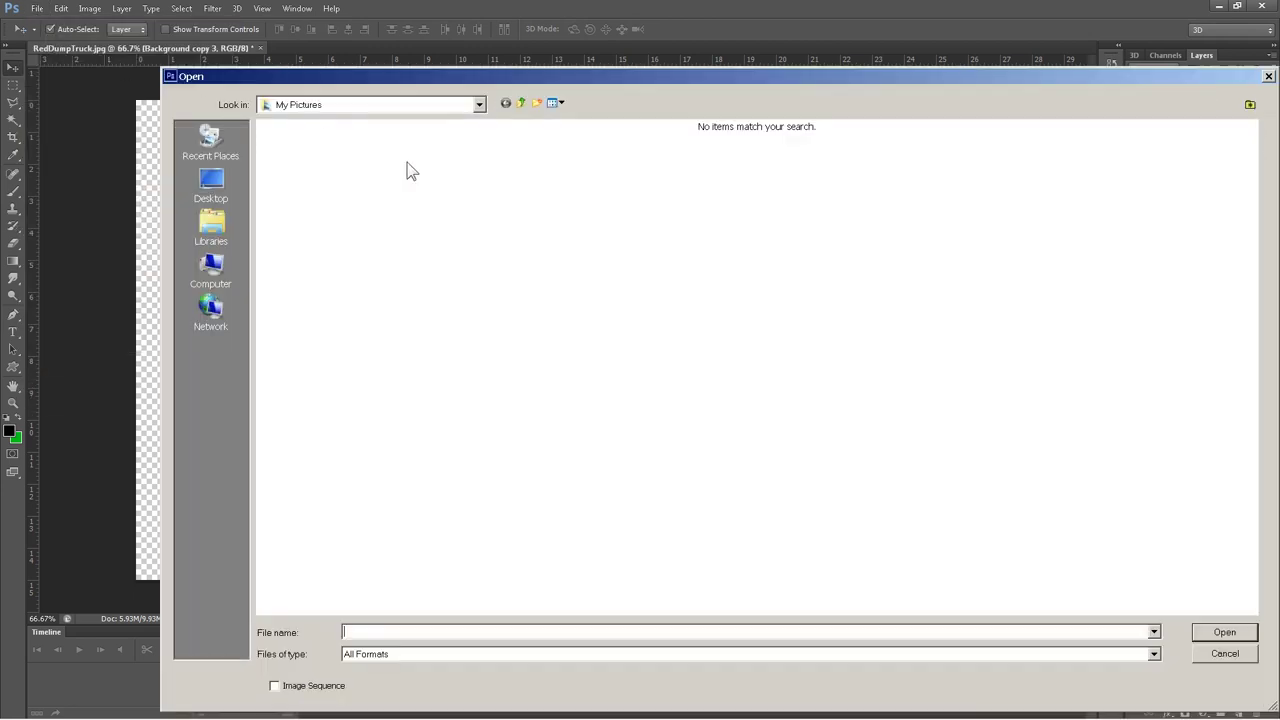
left_click(211, 226)
double_click(280, 140)
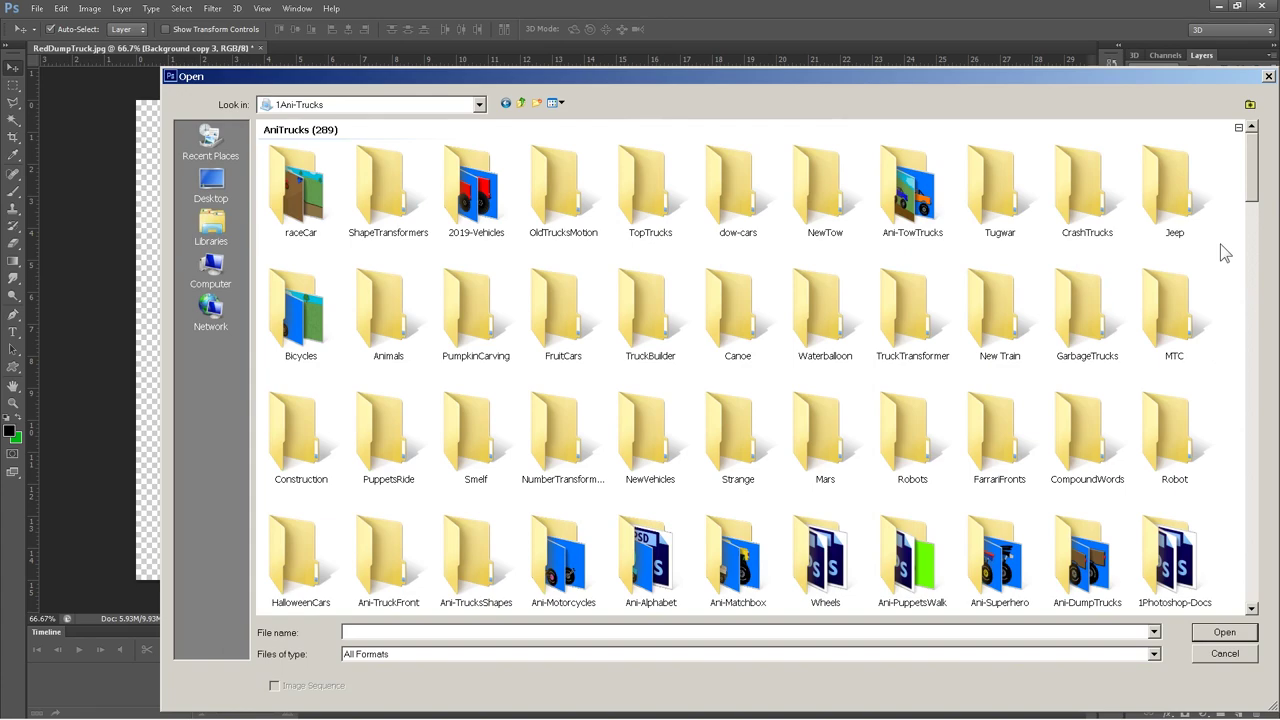
left_click_drag(1255, 200, 1243, 315)
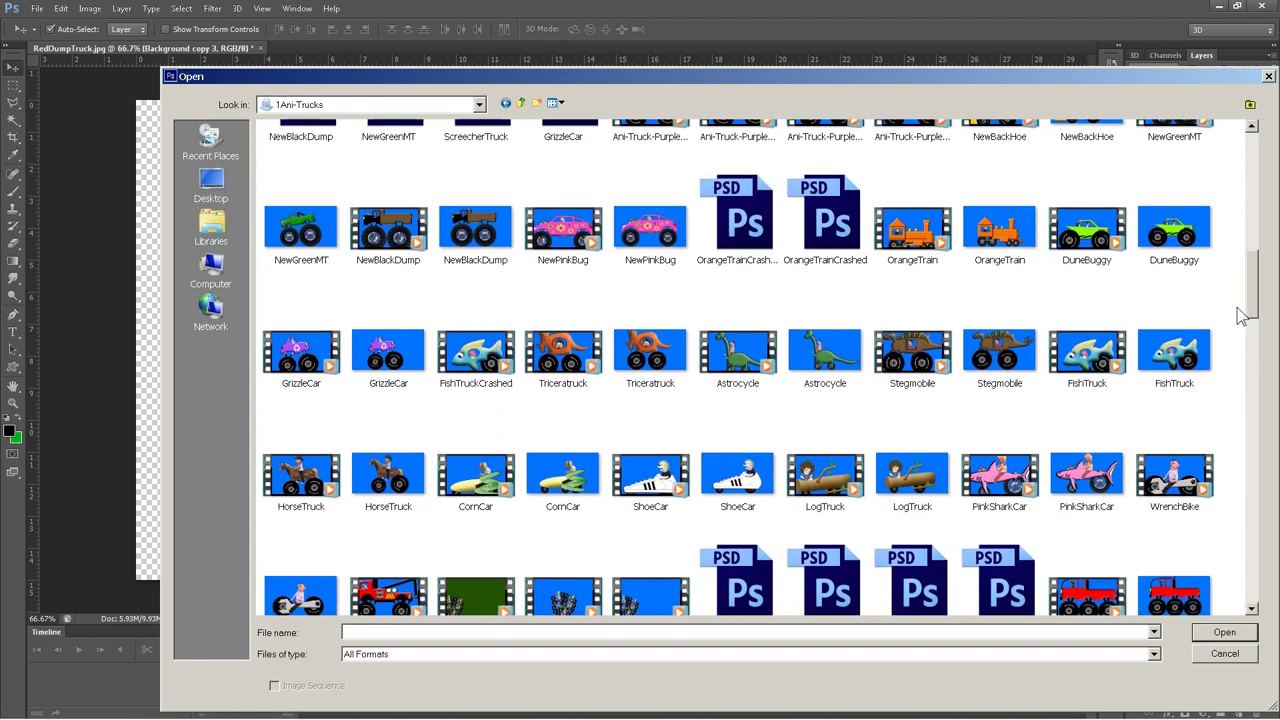
left_click(648, 236)
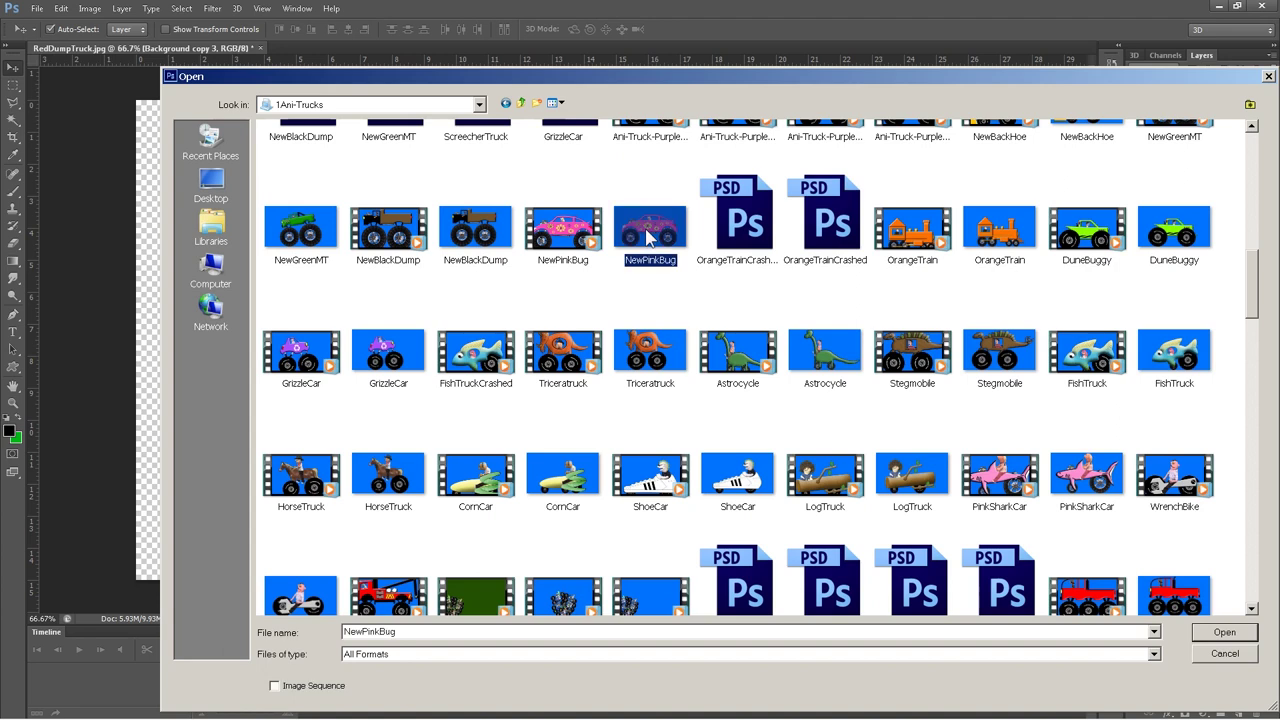
left_click(1232, 632)
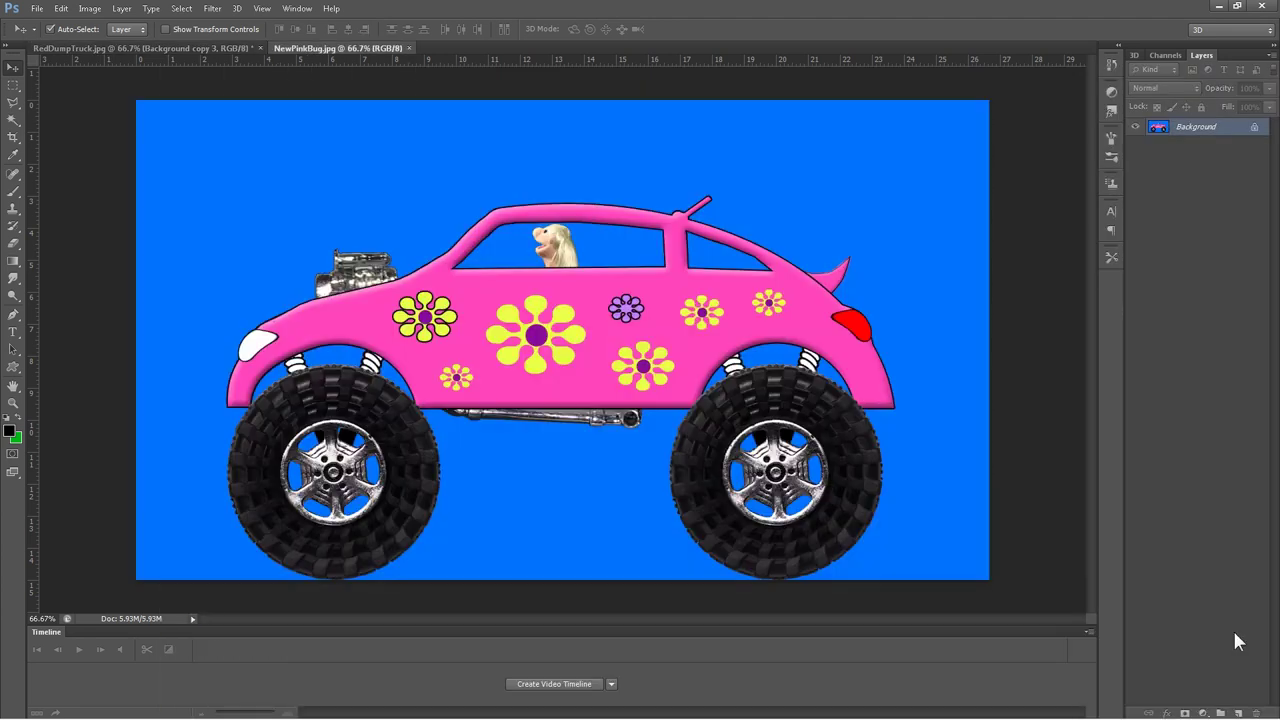
Step: Duplicate the Background layer as Background copy and hide the original
right_click(1237, 130)
left_click(1221, 160)
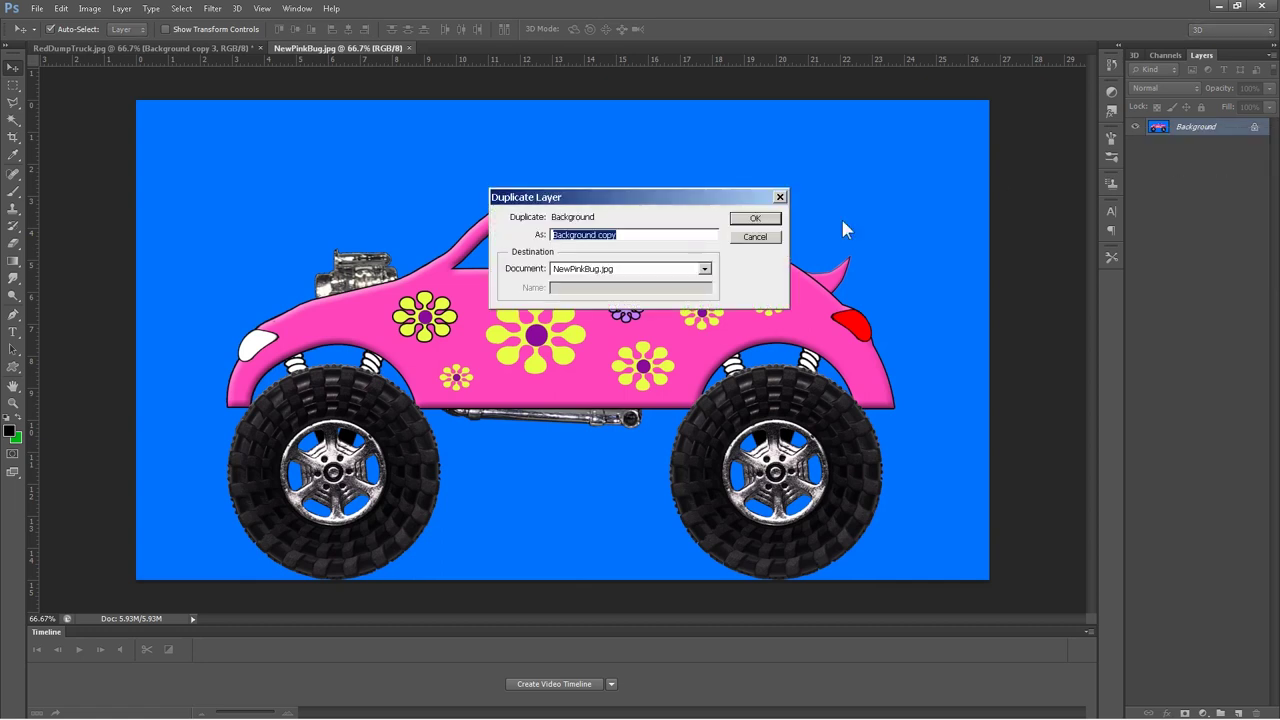
left_click(753, 219)
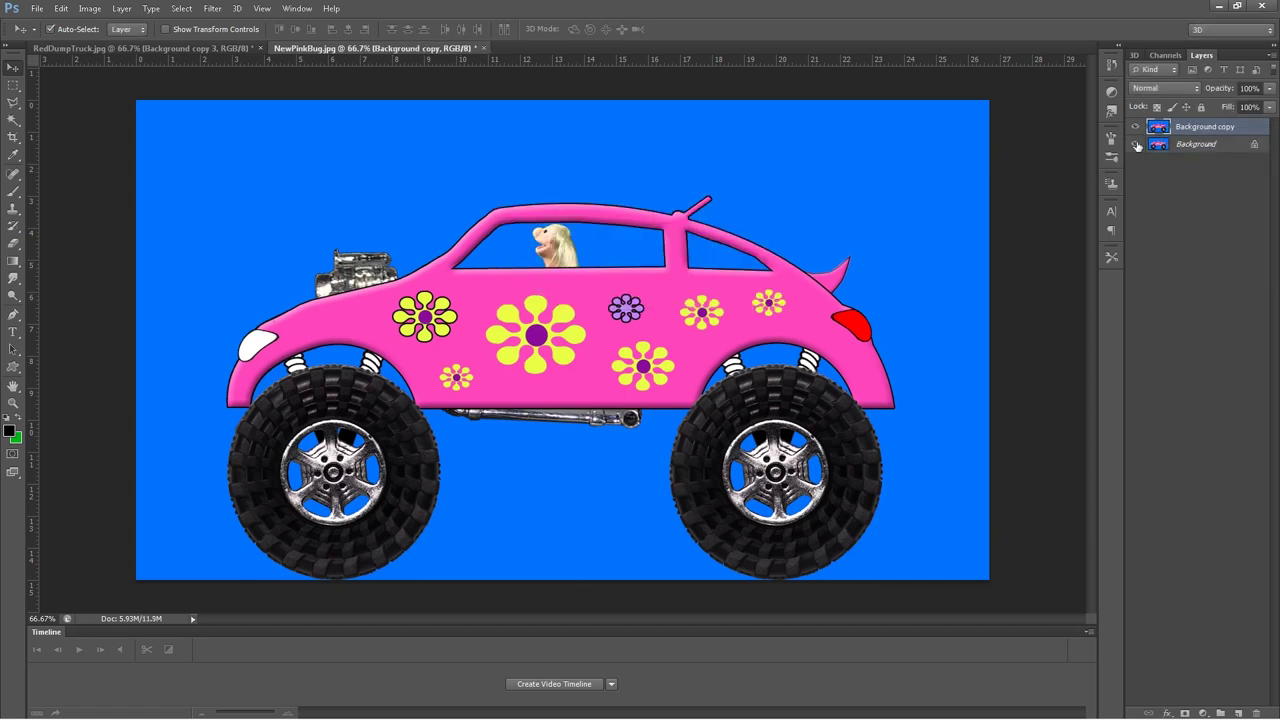
left_click(1135, 144)
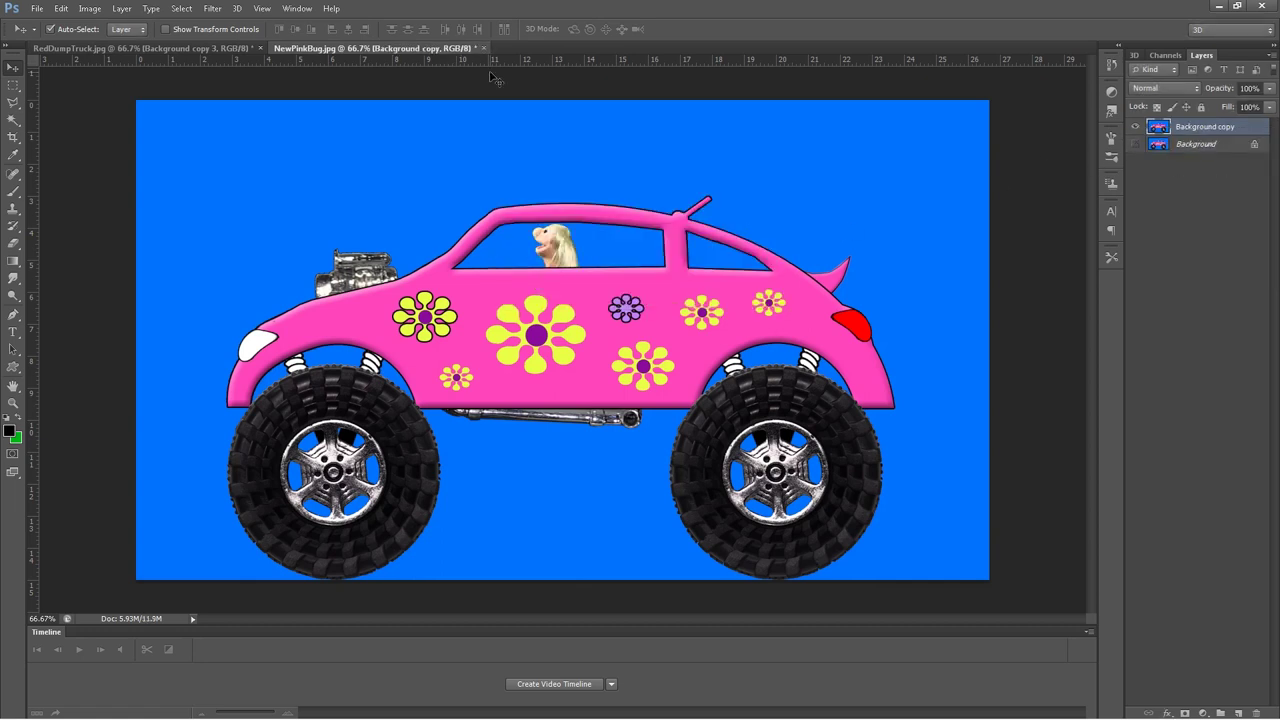
Step: With the Magic Wand, delete the blue around the bug, in both side windows and under the wheel arches
left_click(13, 120)
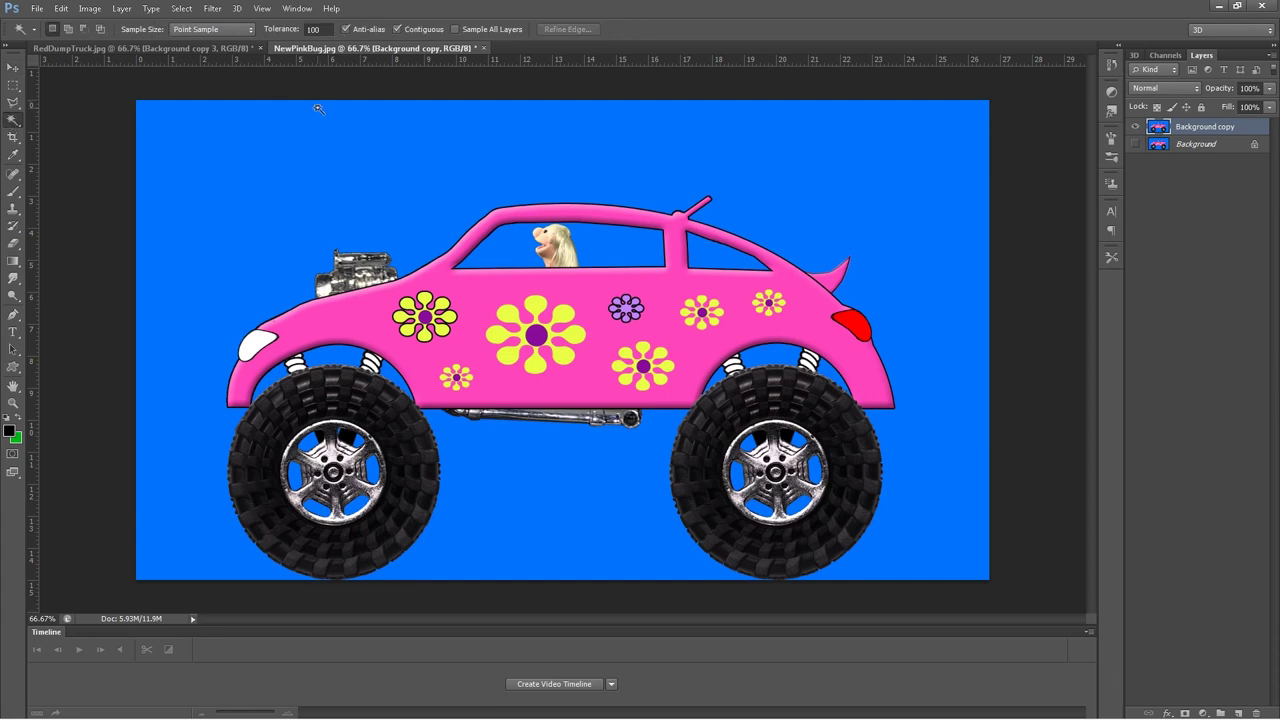
left_click(417, 180)
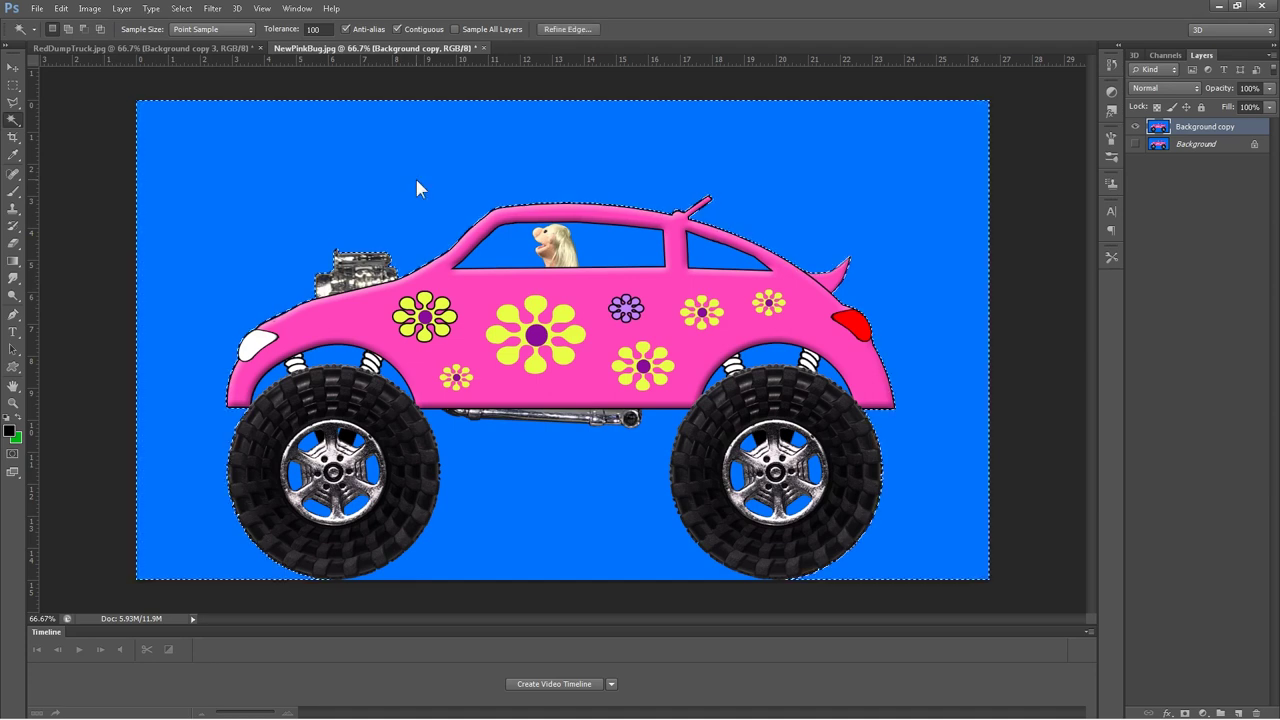
key("Delete")
left_click(607, 237)
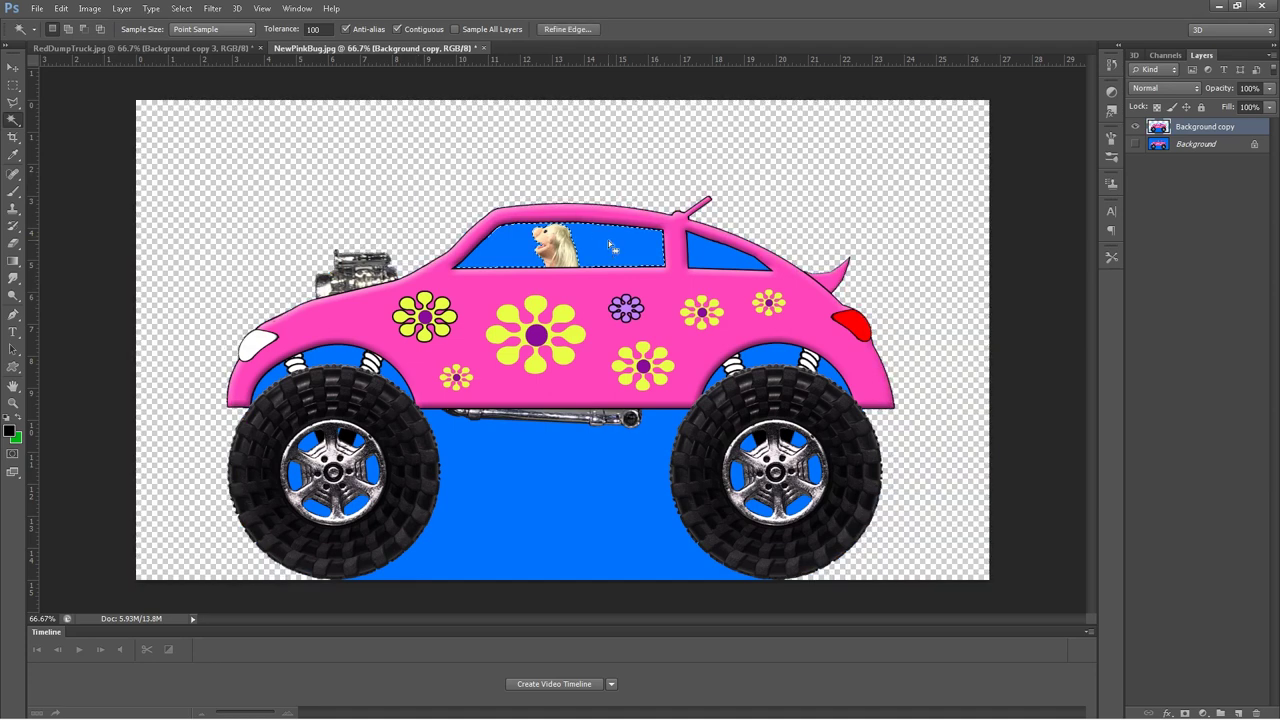
key("Delete")
left_click(720, 255)
key("Delete")
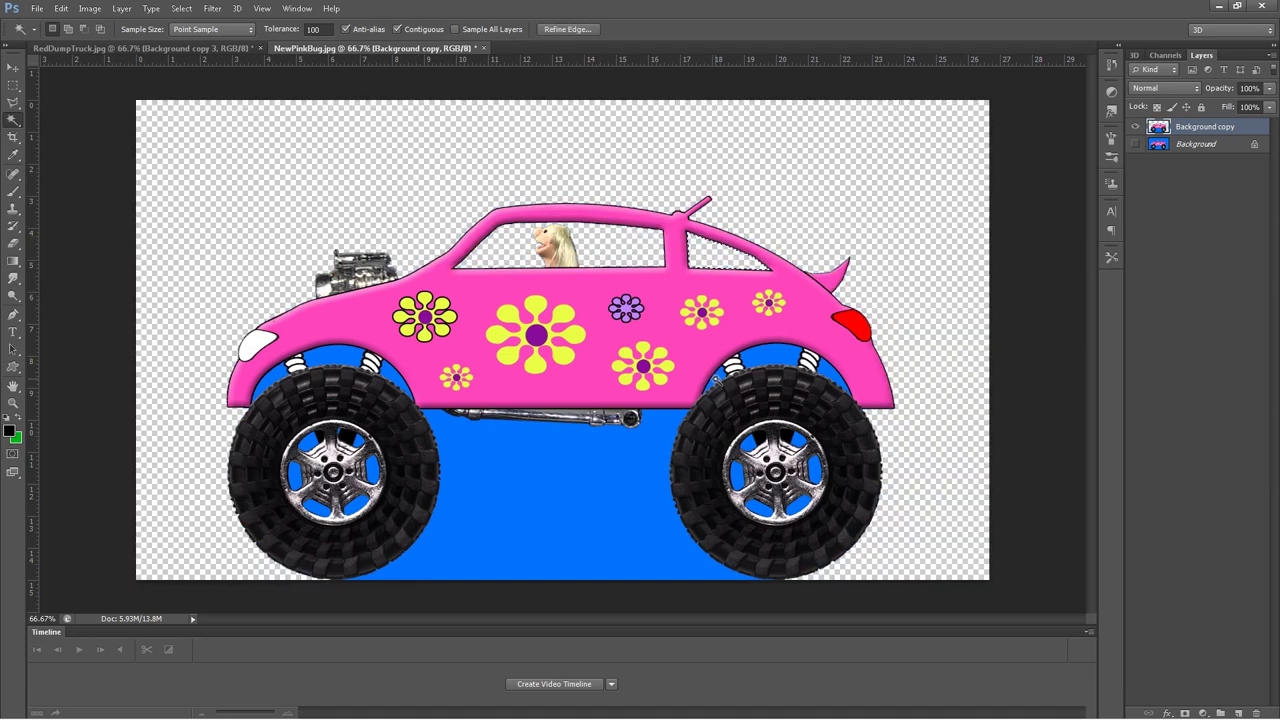
left_click(760, 354)
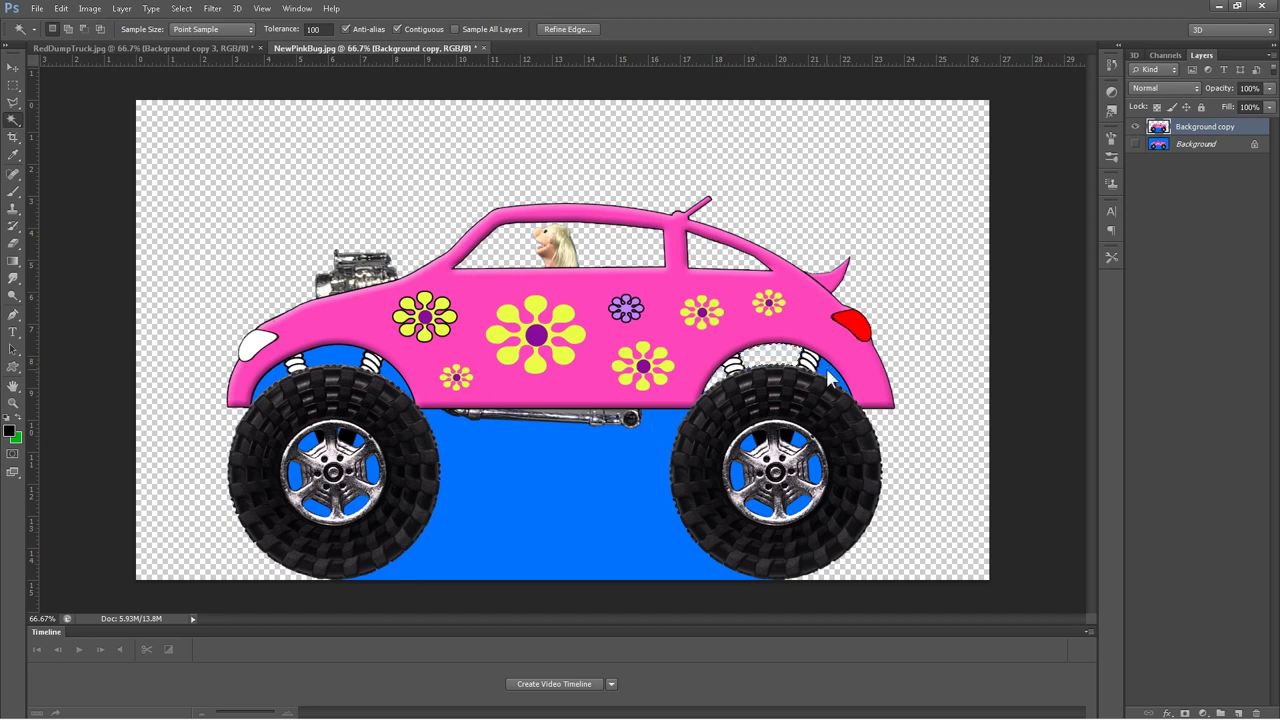
key("Delete")
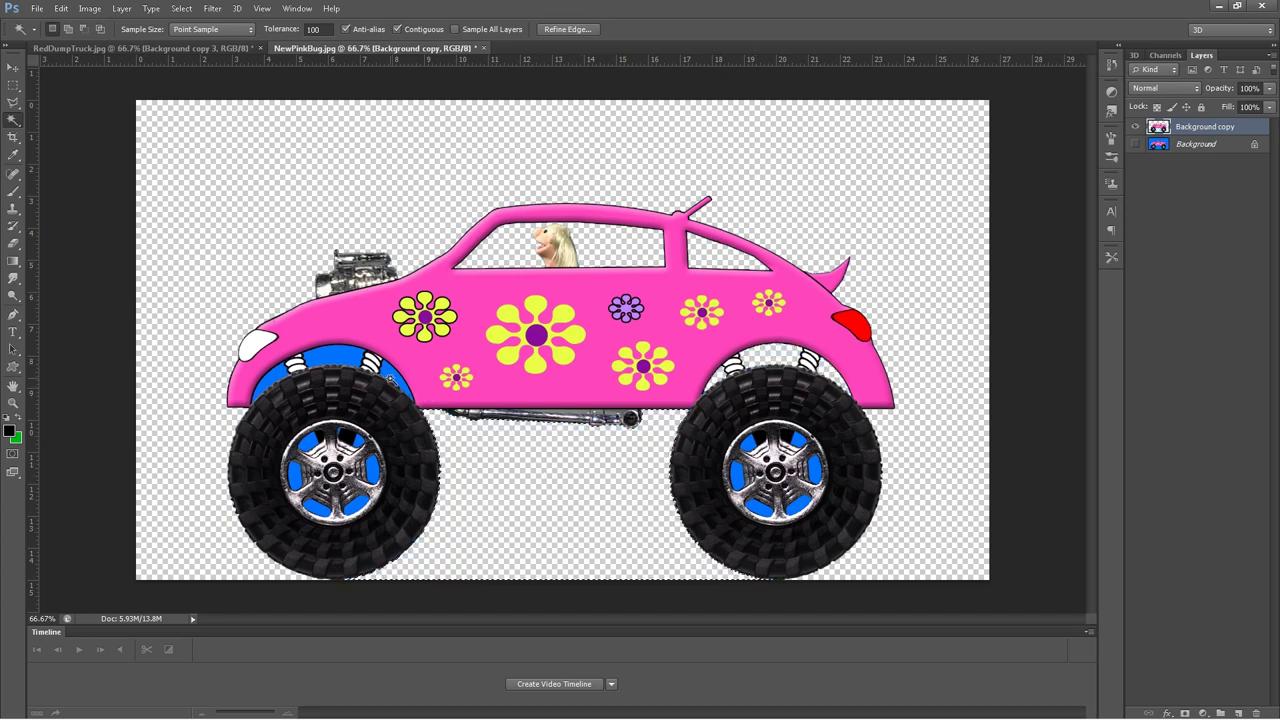
left_click(325, 364)
key("Delete")
left_click(274, 378)
key("Delete")
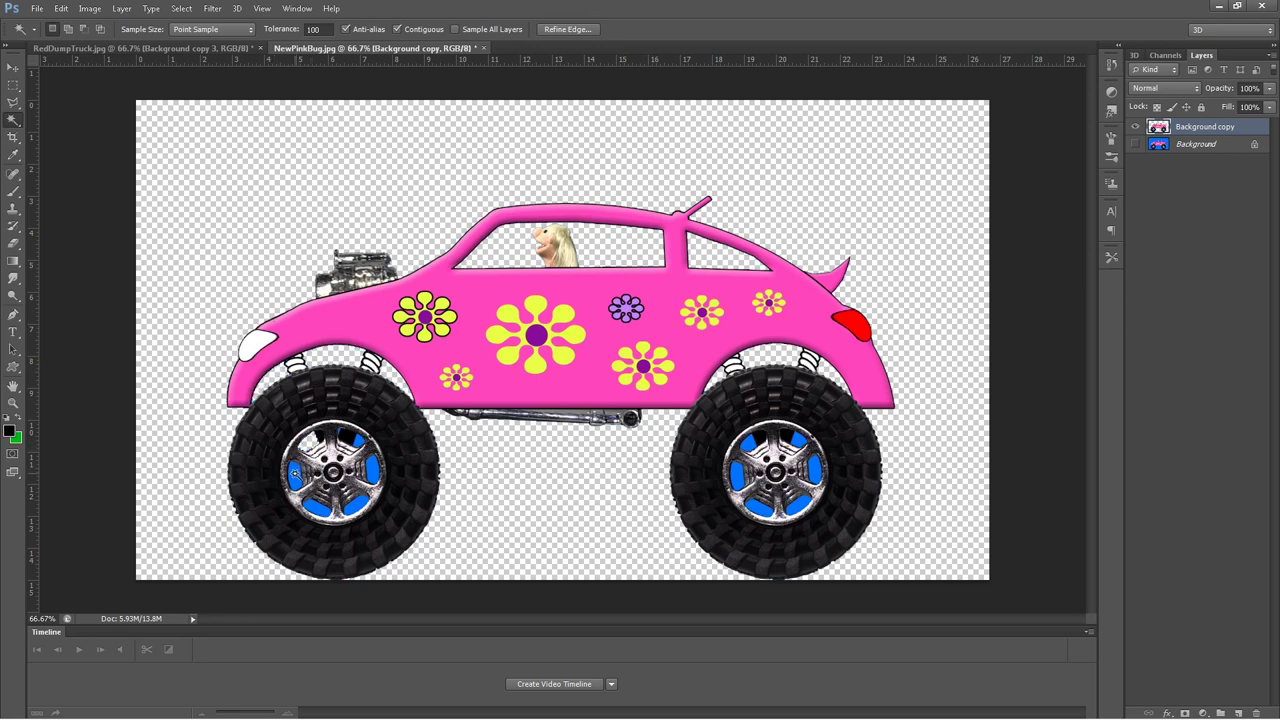
Step: Delete the blue inside both hubcaps
key("shift")
key("Delete")
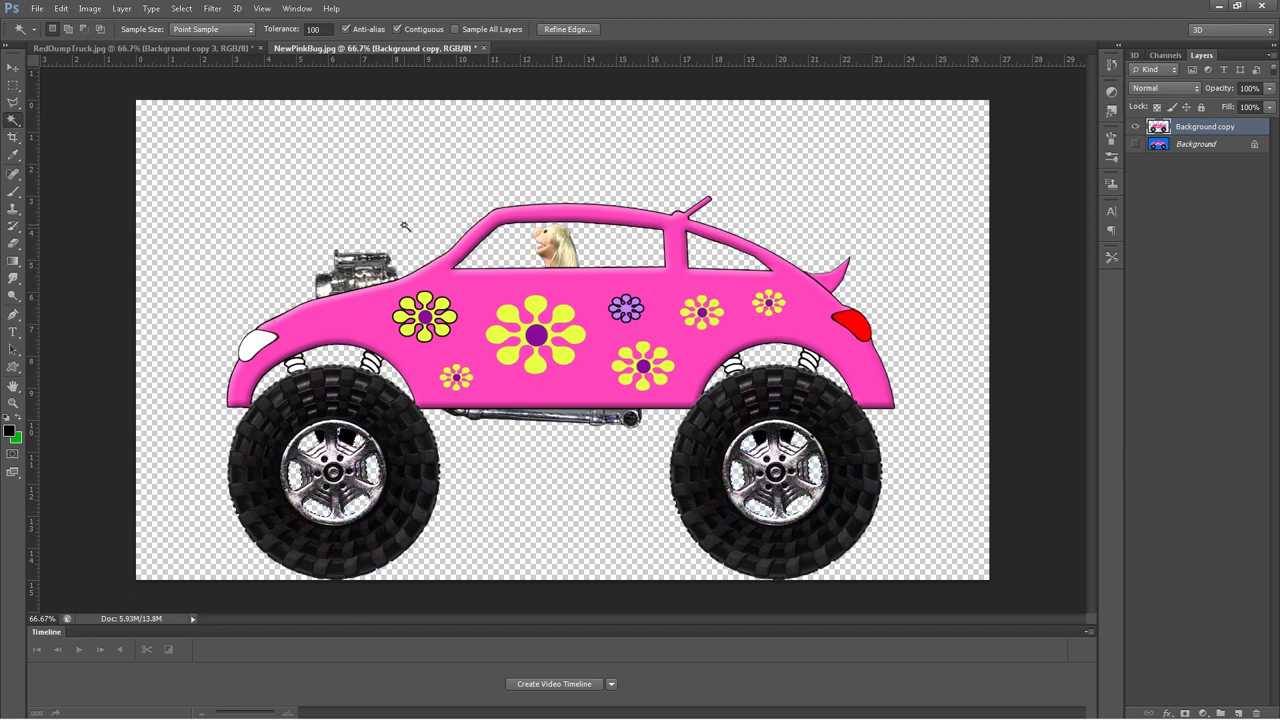
left_click(181, 8)
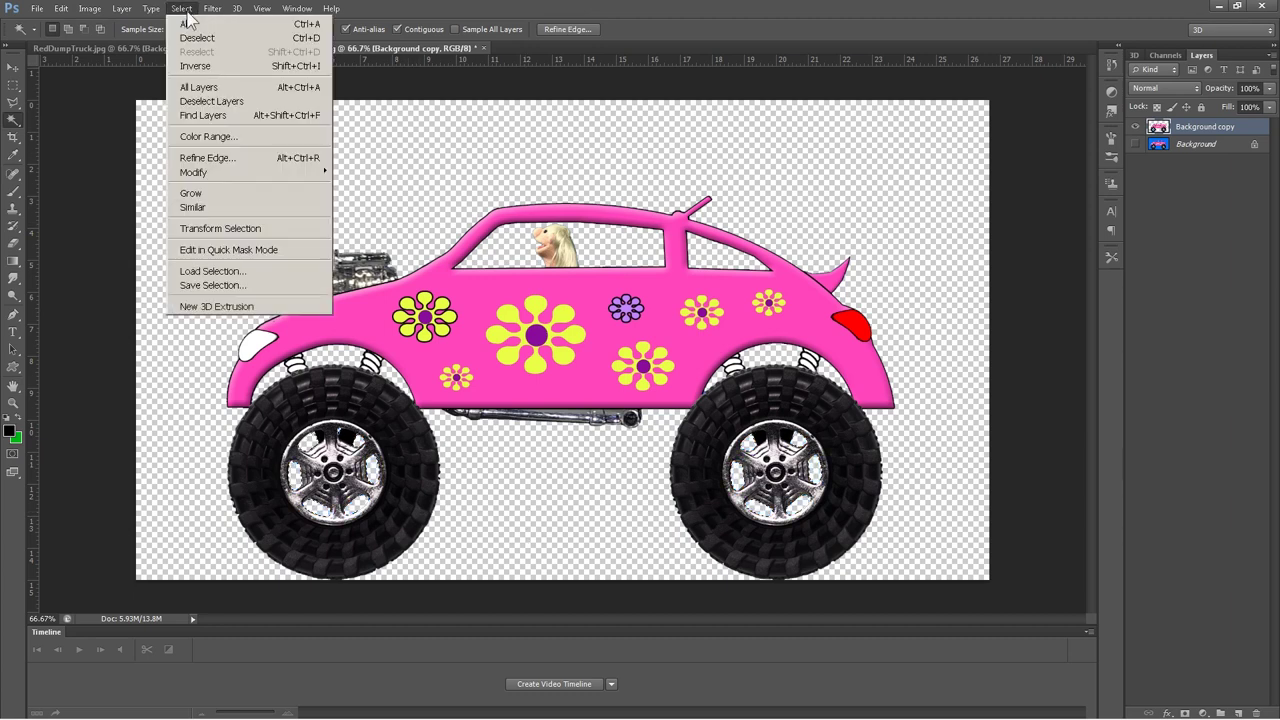
Step: Deselect the hubcaps and move the pink bug up on the canvas
left_click(200, 40)
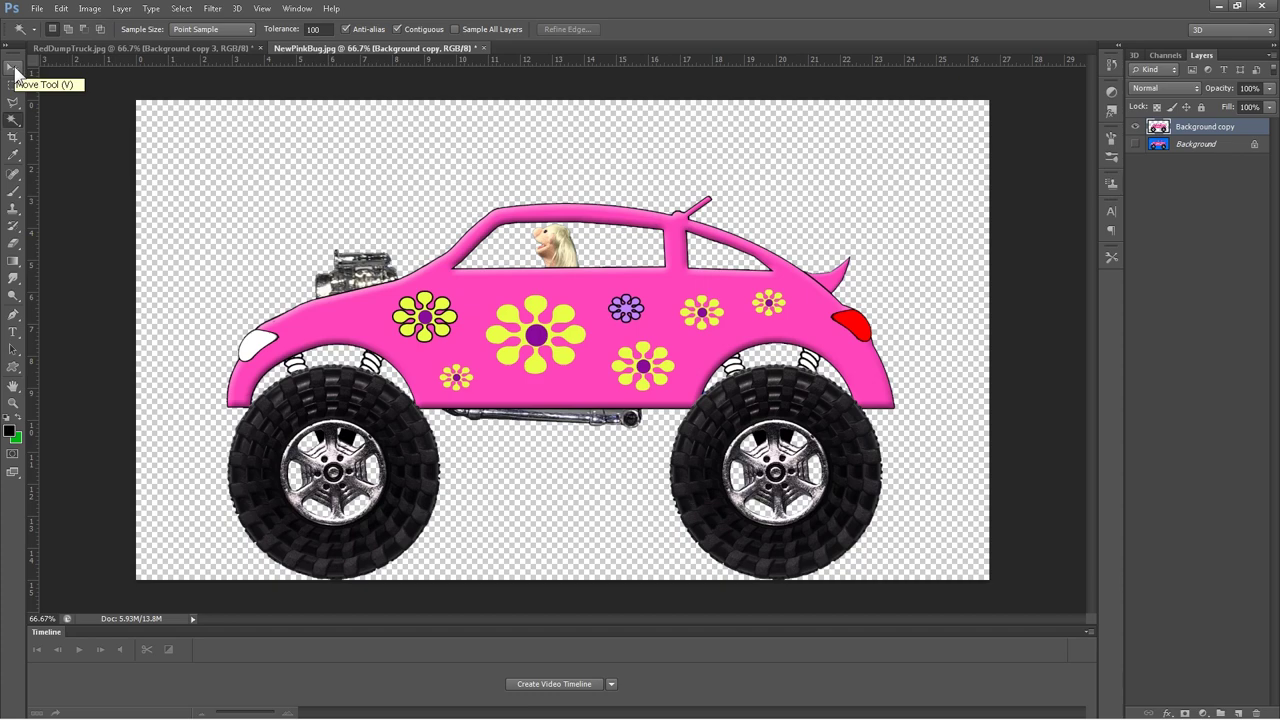
left_click(15, 70)
left_click_drag(604, 349, 592, 290)
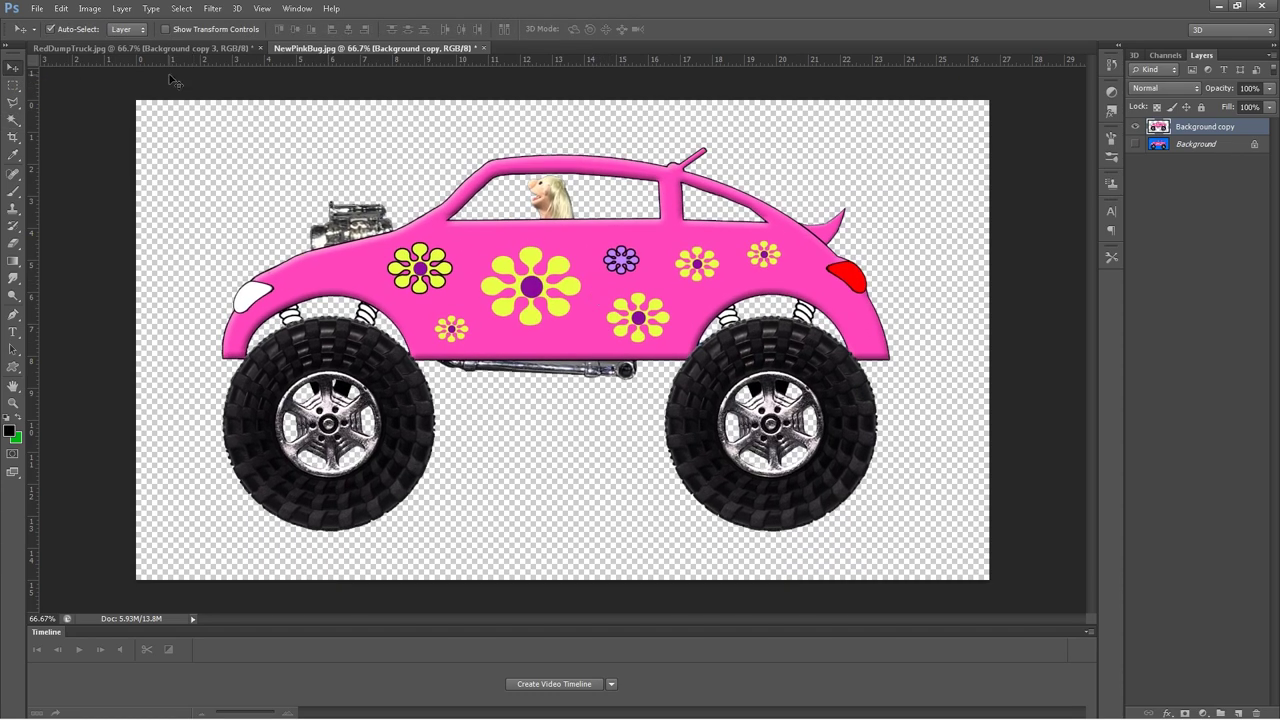
Step: Scale the pink bug proportionally to about 57% and place it left of centre
left_click(63, 10)
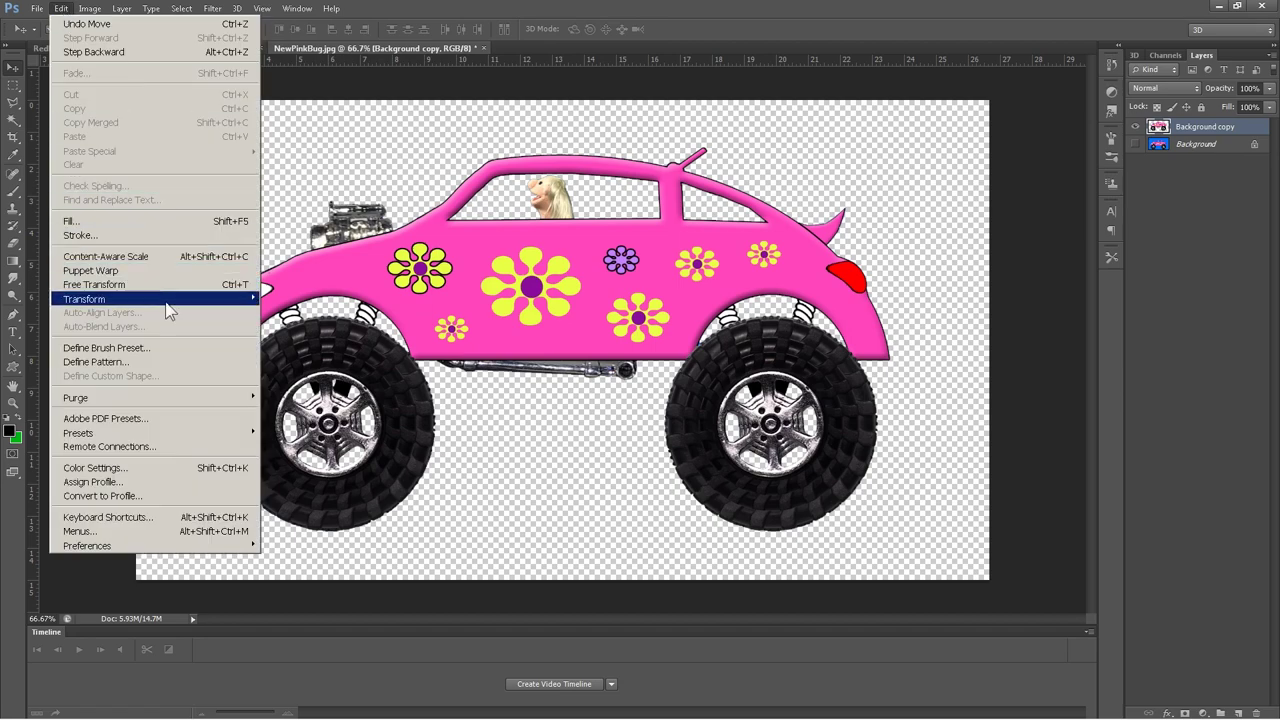
mouse_move(167, 302)
left_click(283, 320)
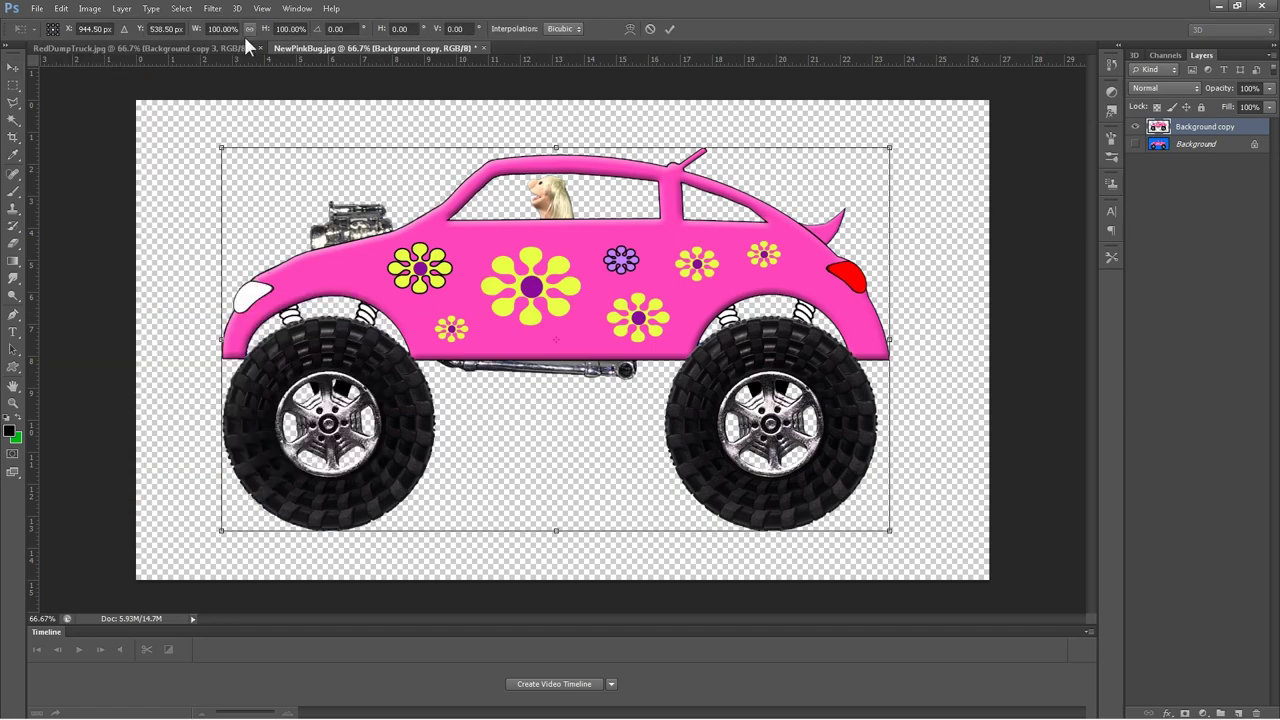
left_click(249, 28)
left_click_drag(221, 148, 500, 248)
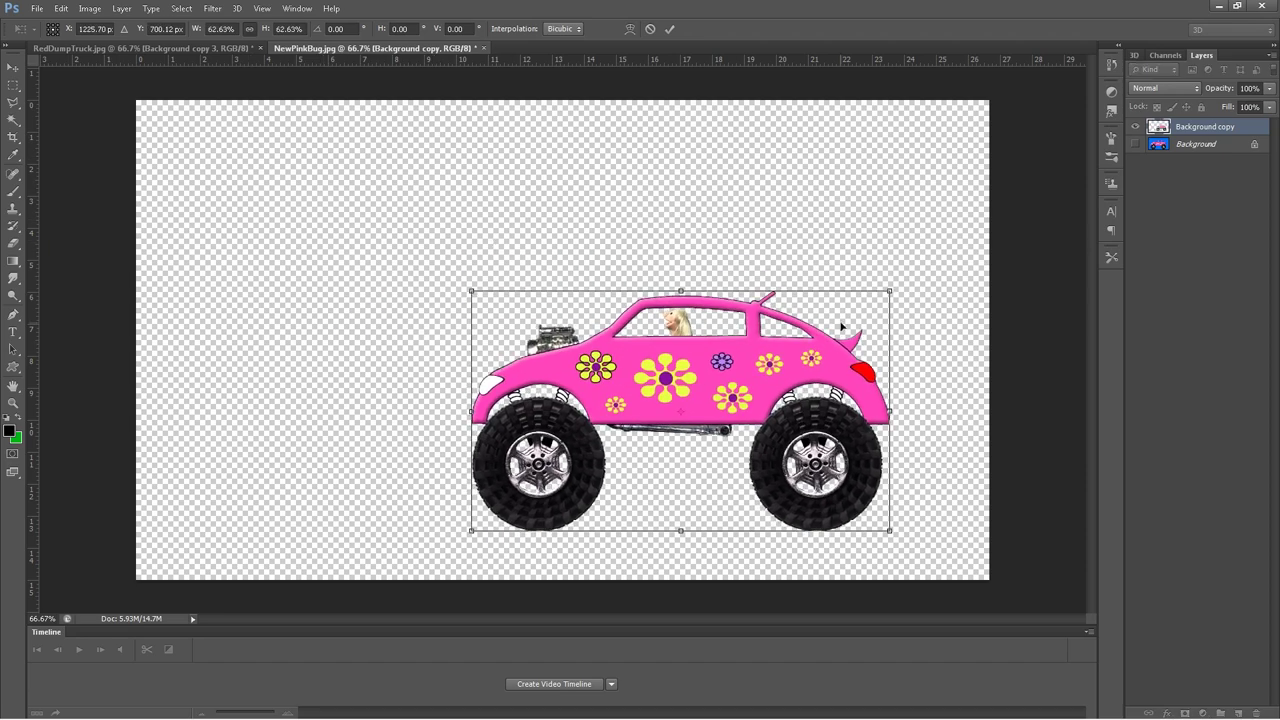
left_click_drag(890, 292, 853, 312)
left_click_drag(679, 367, 568, 297)
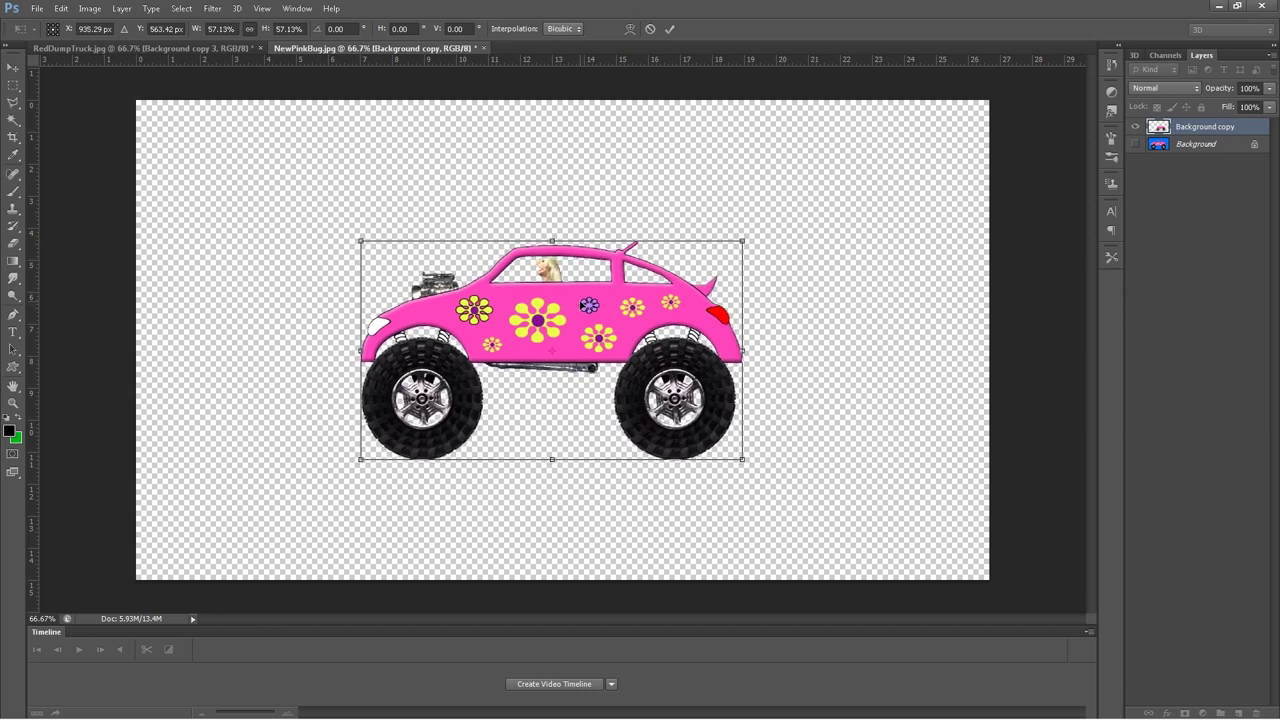
left_click(13, 67)
left_click(586, 278)
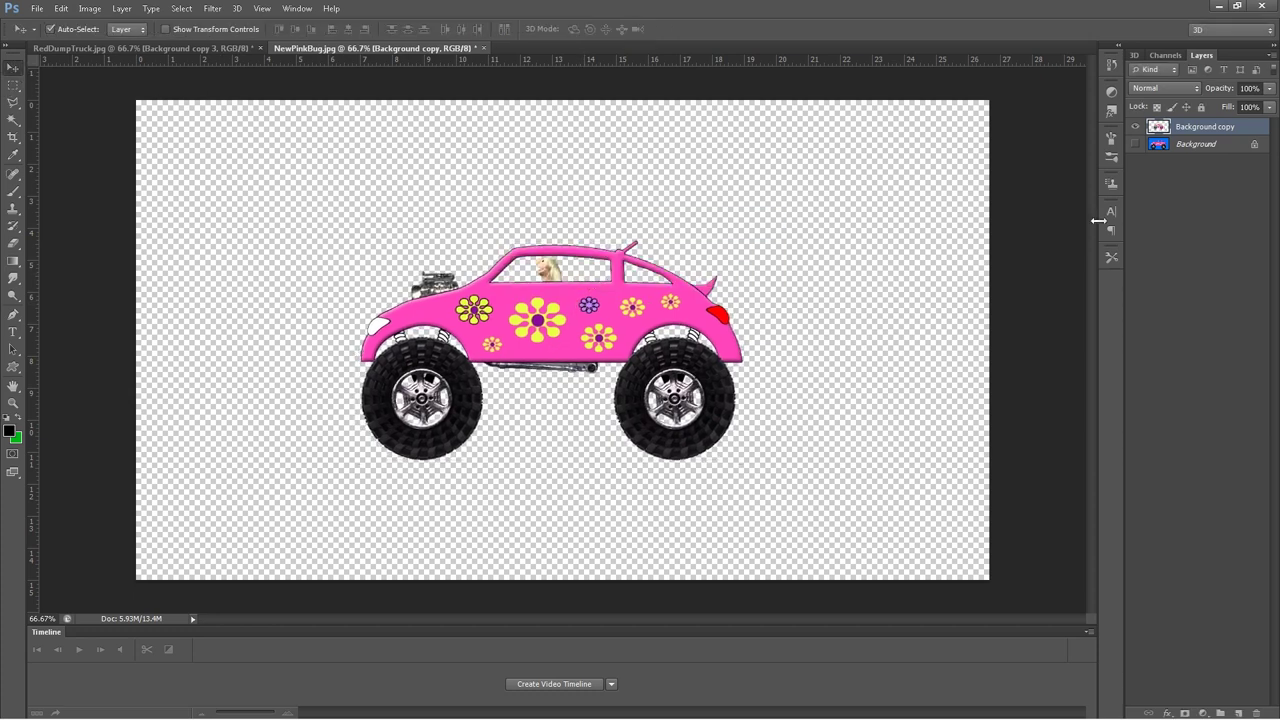
Step: Duplicate the bug's layer and extrude the original Background copy with New 3D Extrusion from Selected Layer
right_click(1251, 134)
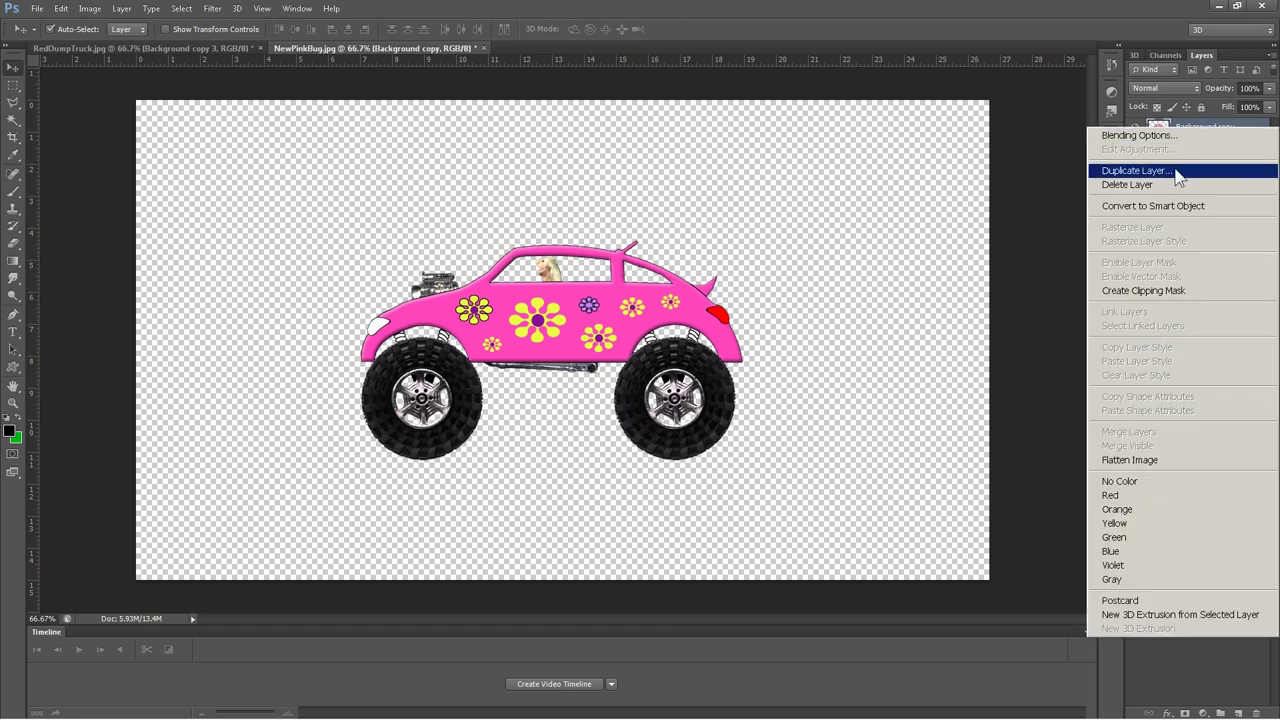
left_click(1176, 169)
left_click(740, 219)
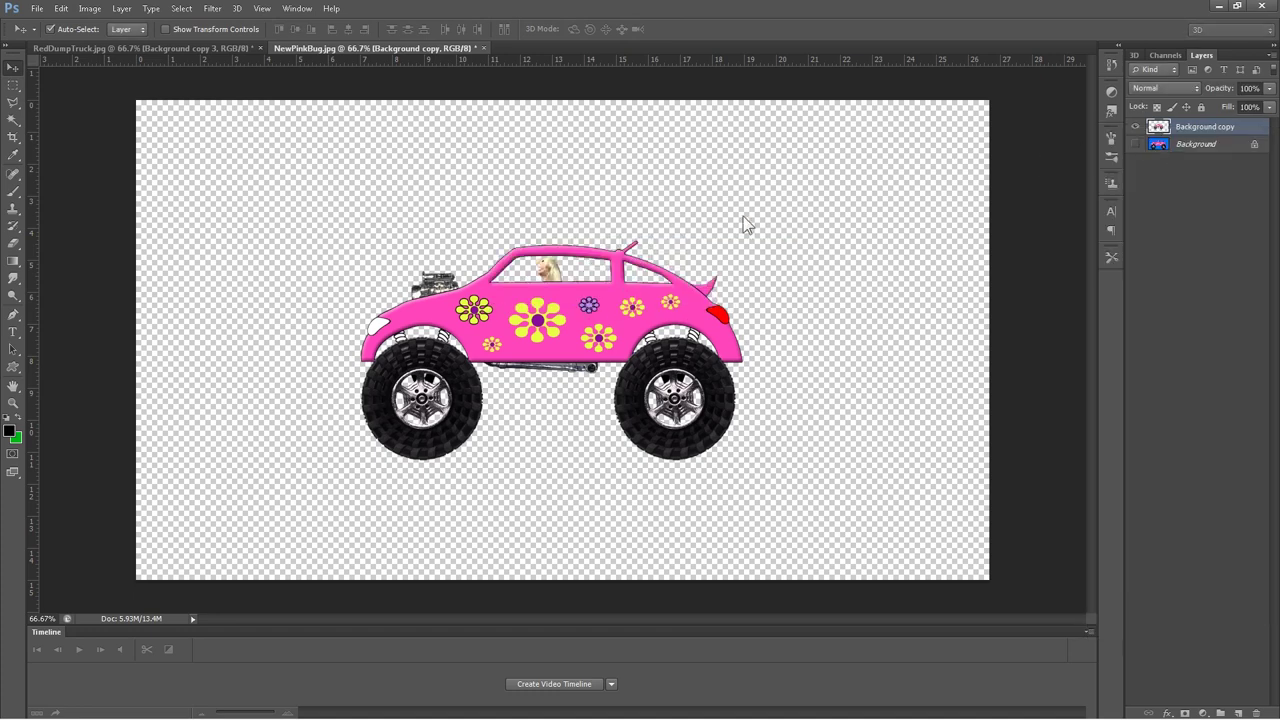
left_click(1250, 146)
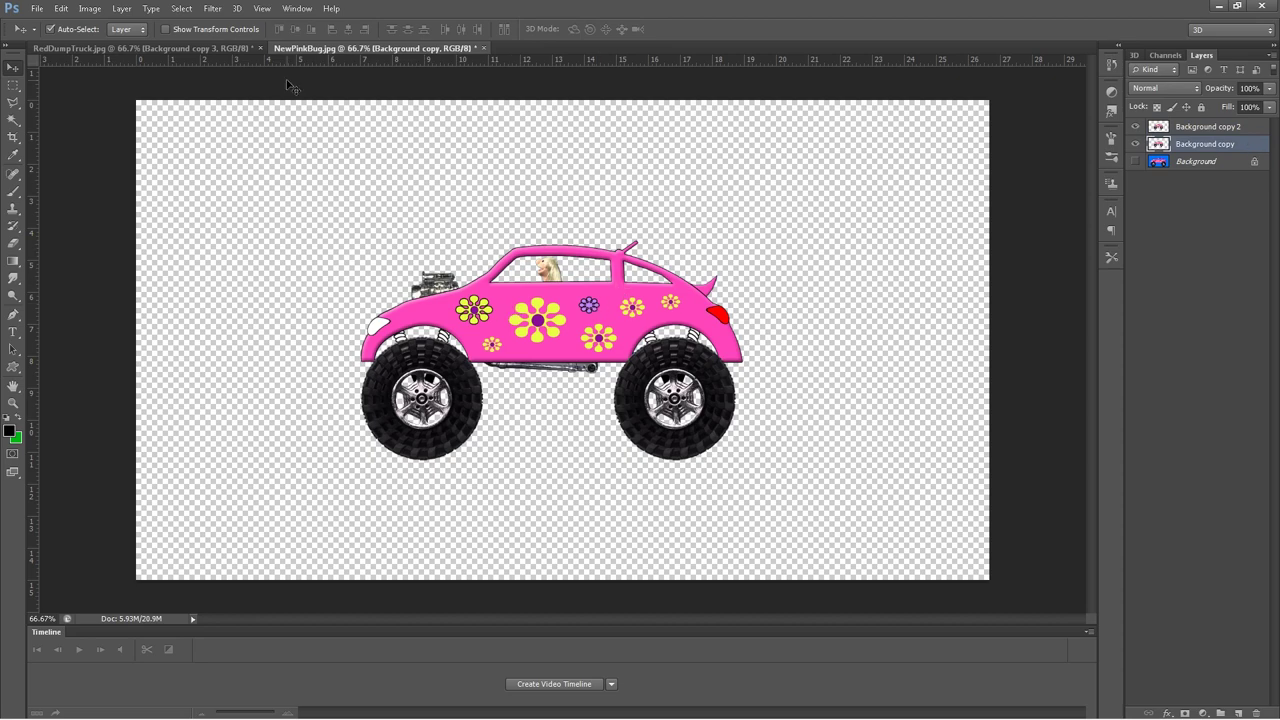
left_click(237, 8)
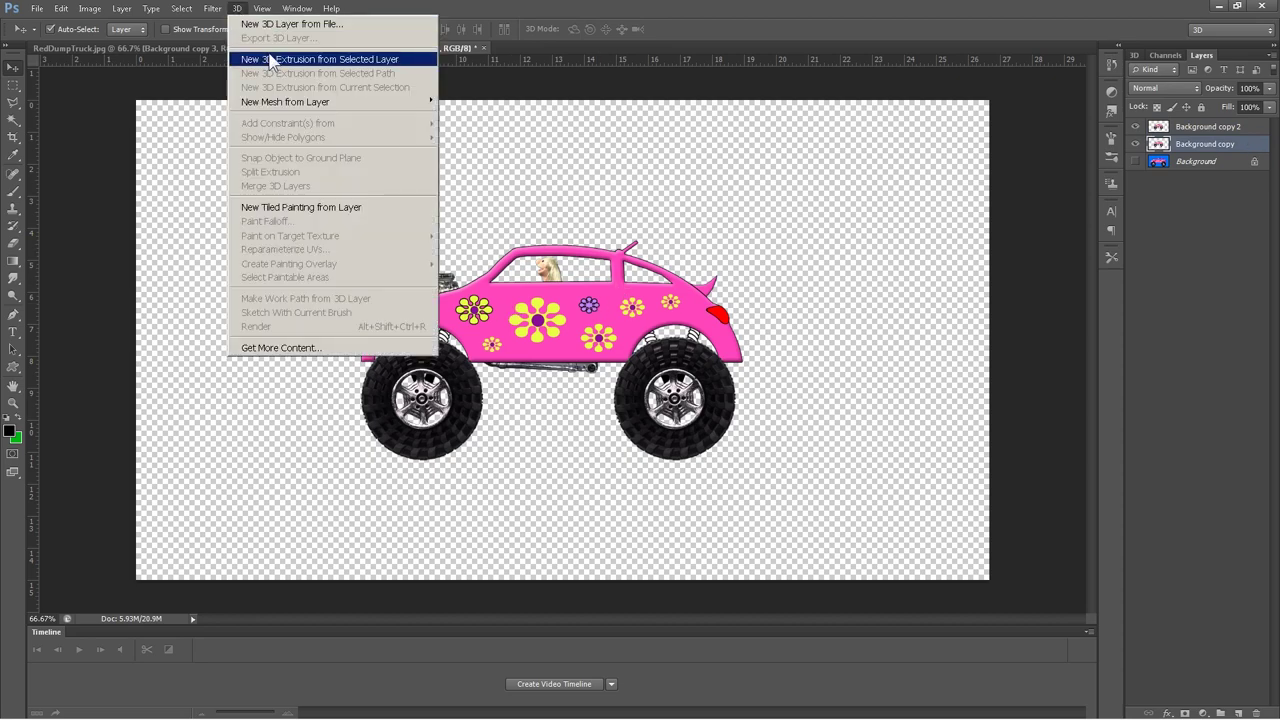
left_click(300, 59)
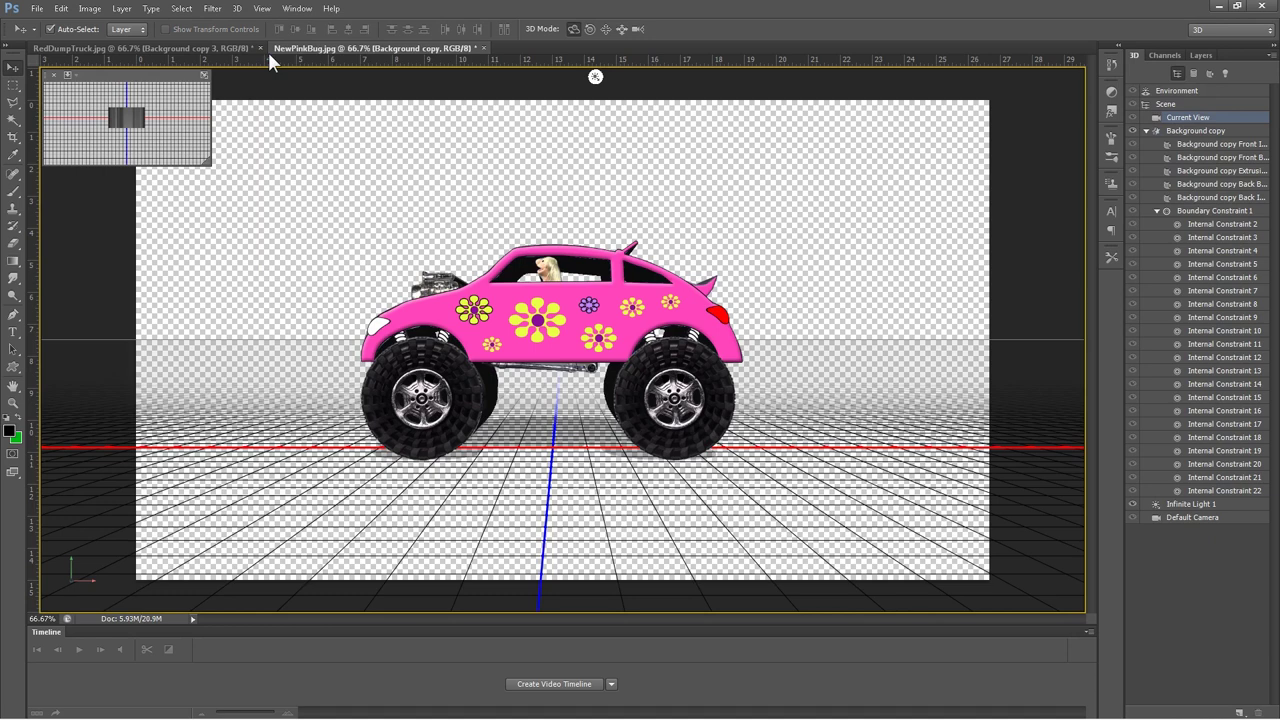
Step: Rasterize the extruded Background copy layer back into a plain layer
left_click(1202, 56)
left_click(1214, 131)
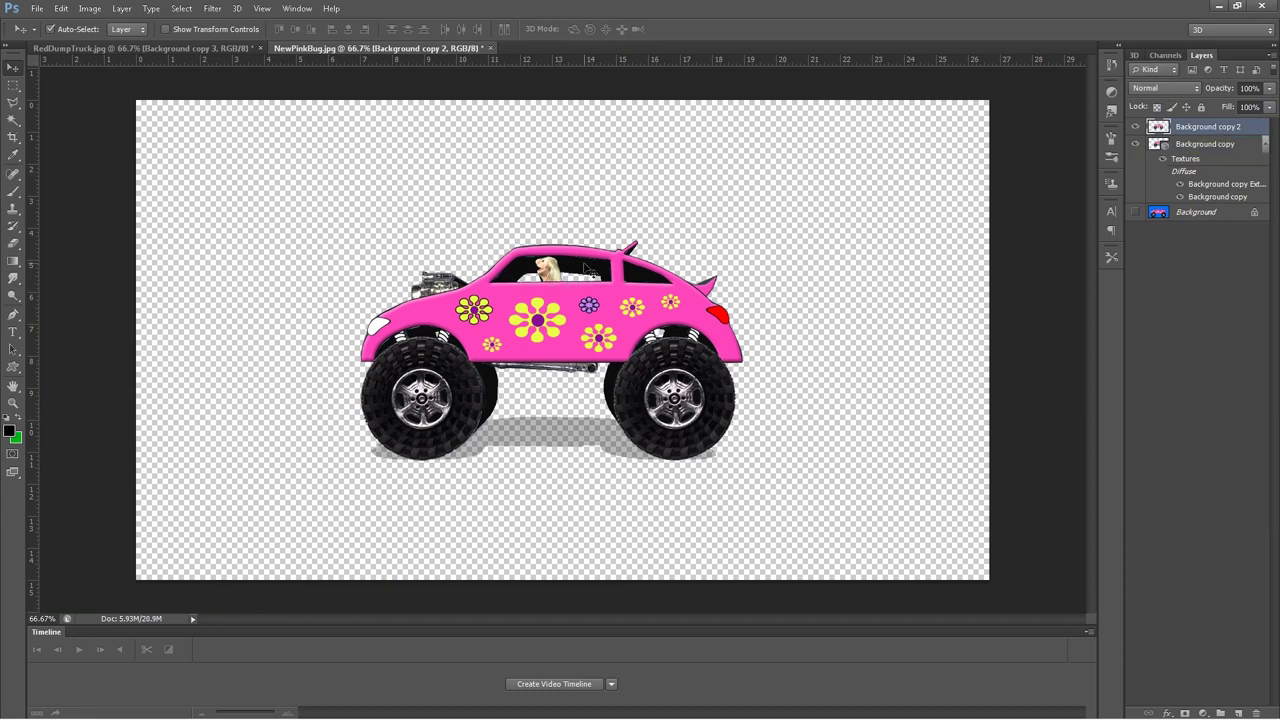
left_click(1246, 146)
right_click(1246, 146)
left_click(1220, 364)
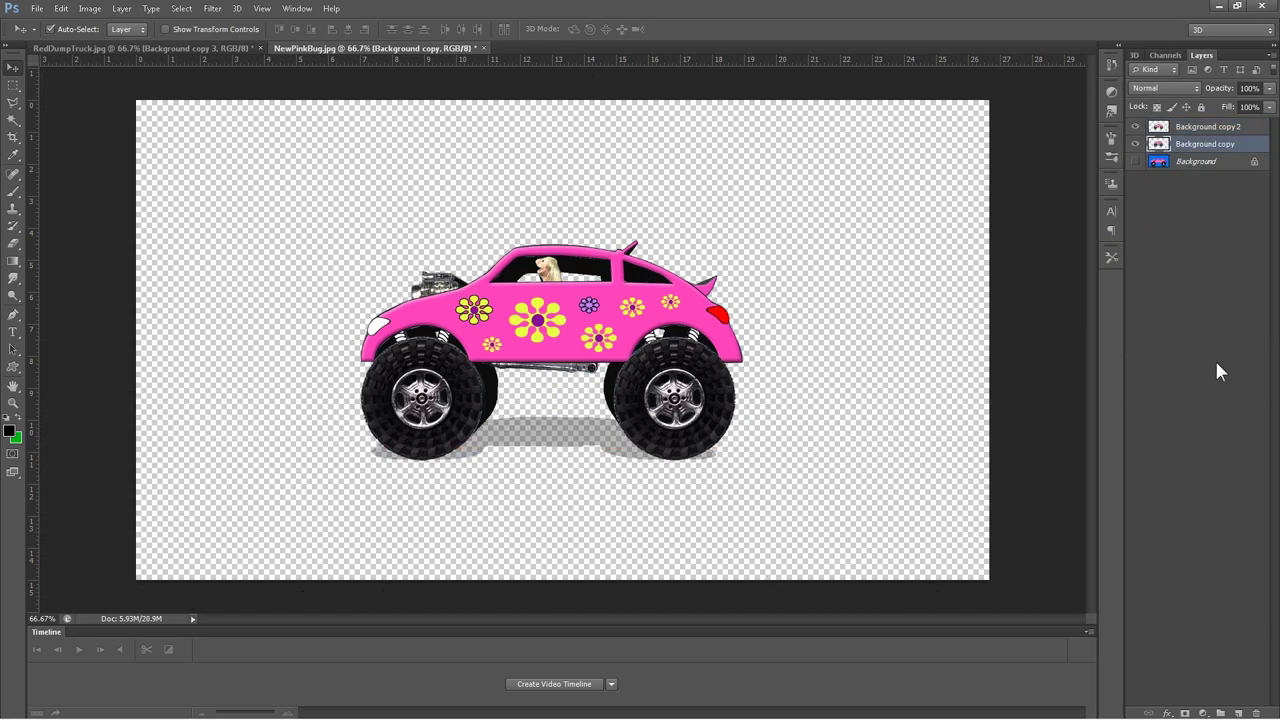
Step: Merge the rasterized layer with Background copy 2 into one shadowed bug layer
left_click(1254, 131, "shift")
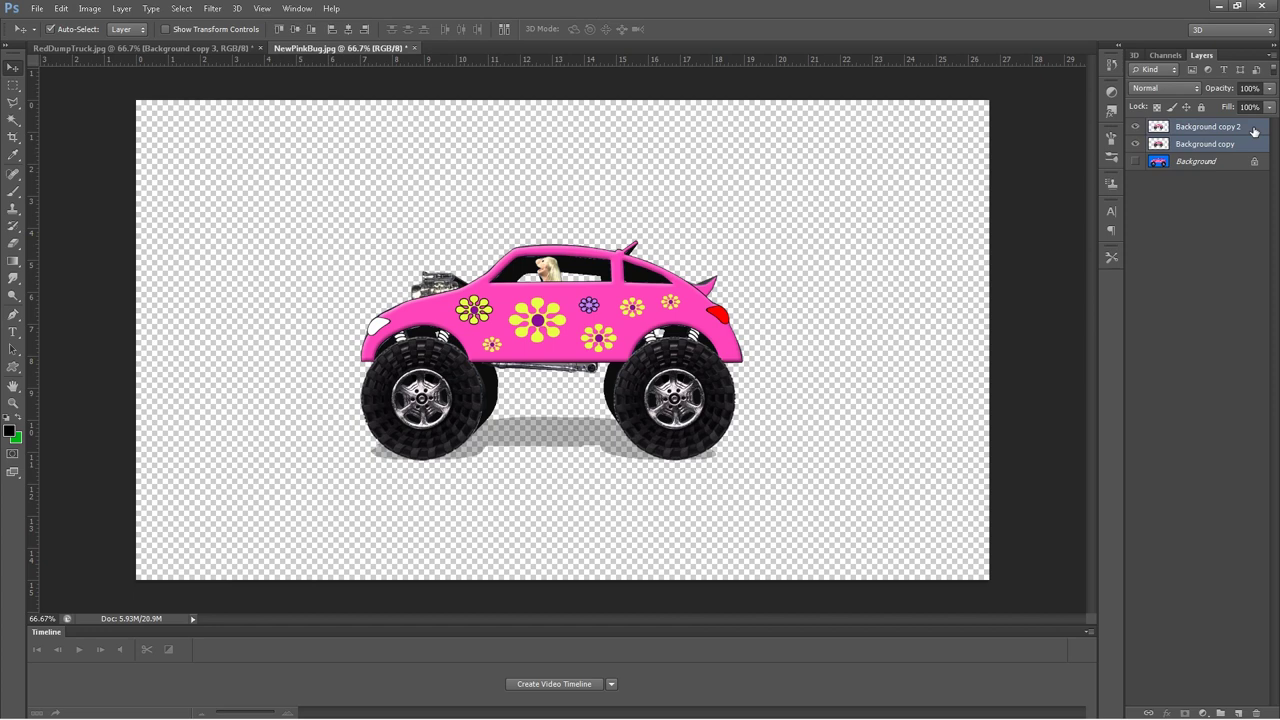
right_click(1254, 131)
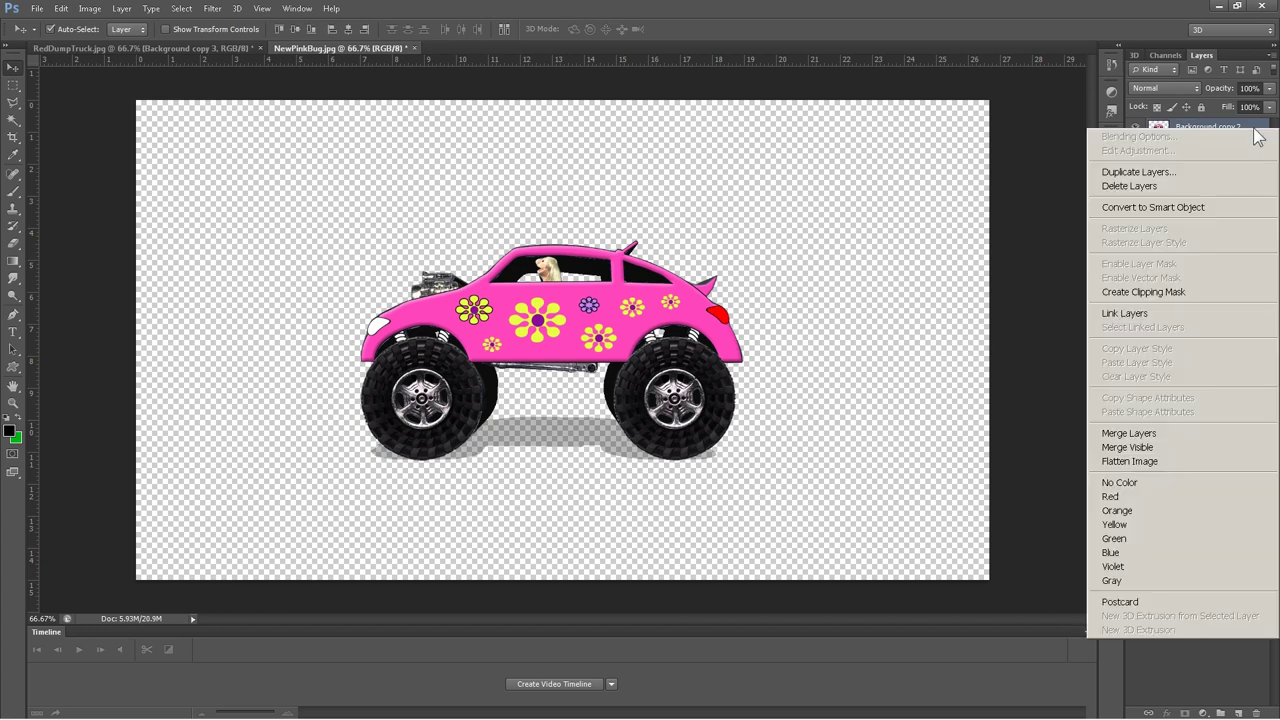
left_click(1117, 437)
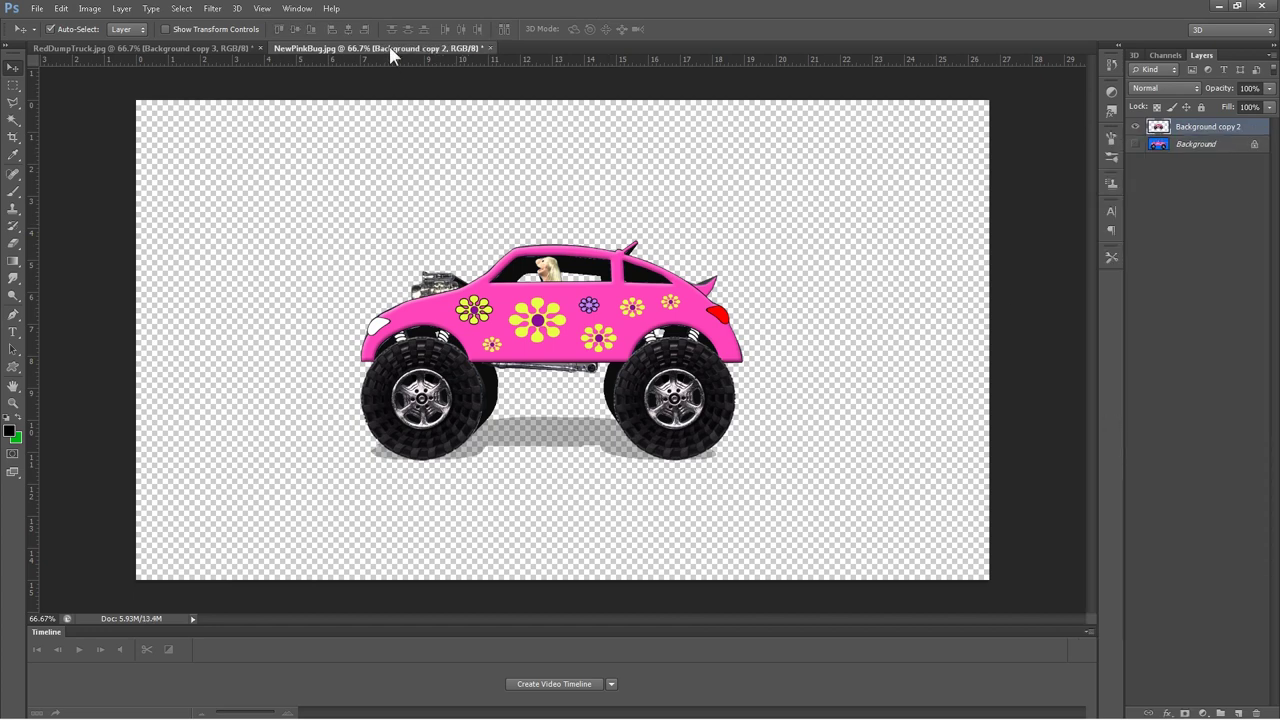
left_click_drag(392, 56, 353, 165)
Step: Copy the pink bug into RedDumpTruck.jpg and close NewPinkBug.jpg without saving
left_click_drag(196, 225, 166, 223)
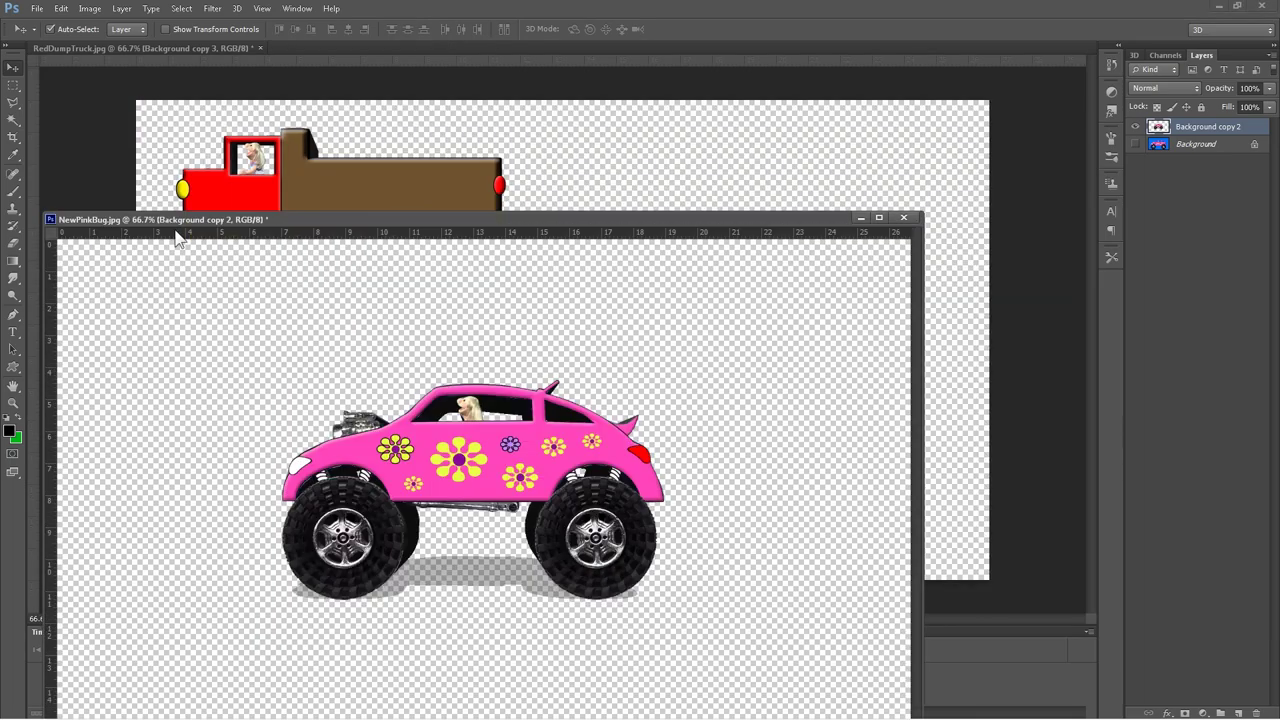
left_click_drag(478, 468, 662, 185)
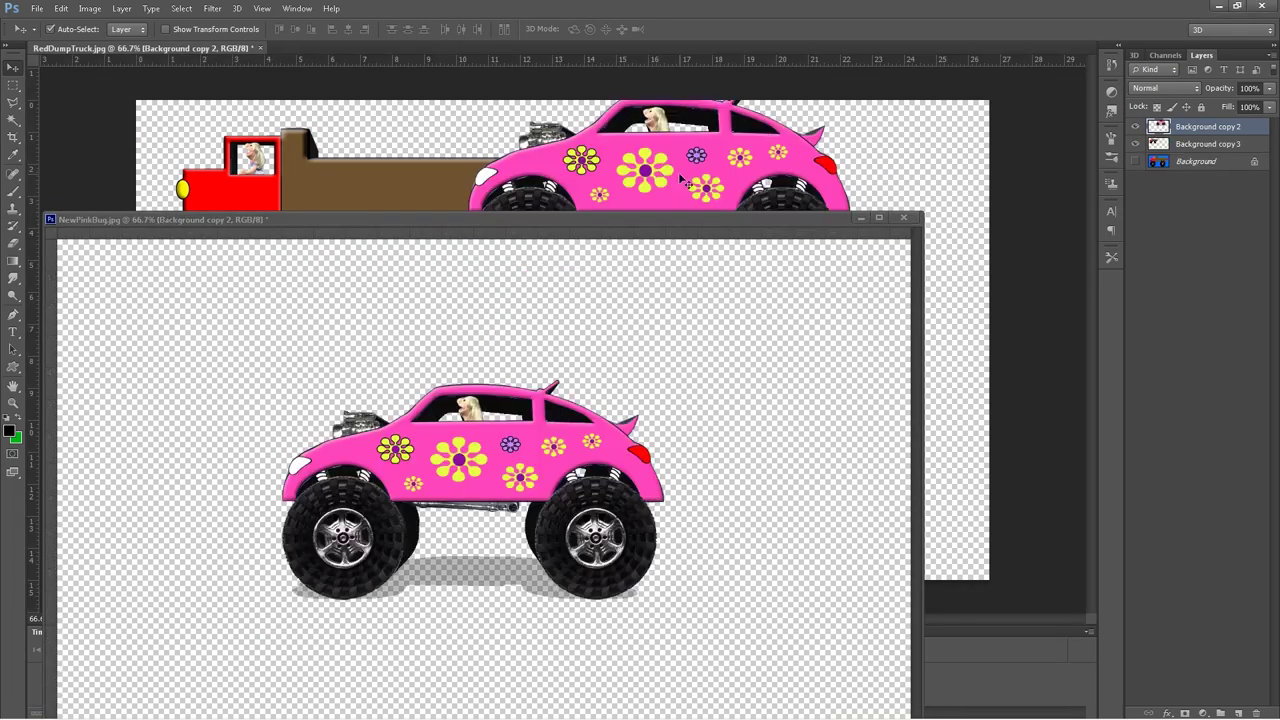
left_click(907, 217)
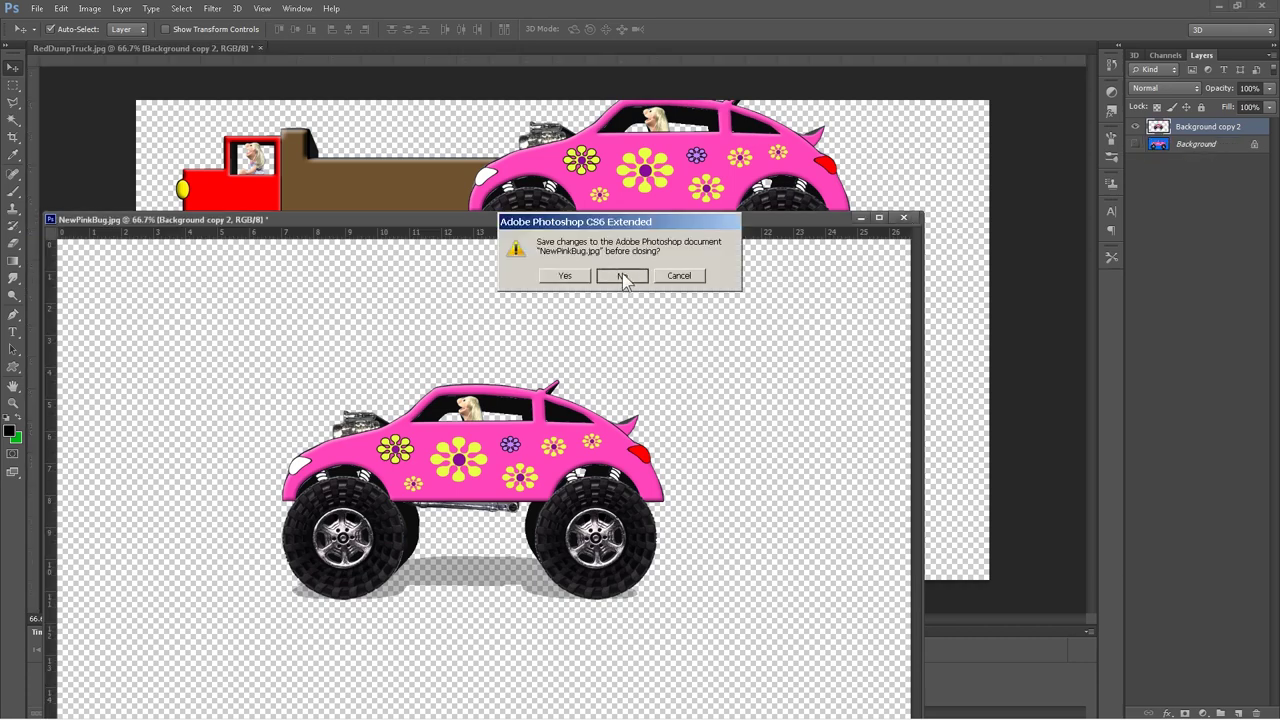
left_click(624, 277)
Step: Arrange the dump truck and pink bug side by side at the same height
left_click_drag(661, 193, 750, 410)
left_click_drag(358, 204, 365, 405)
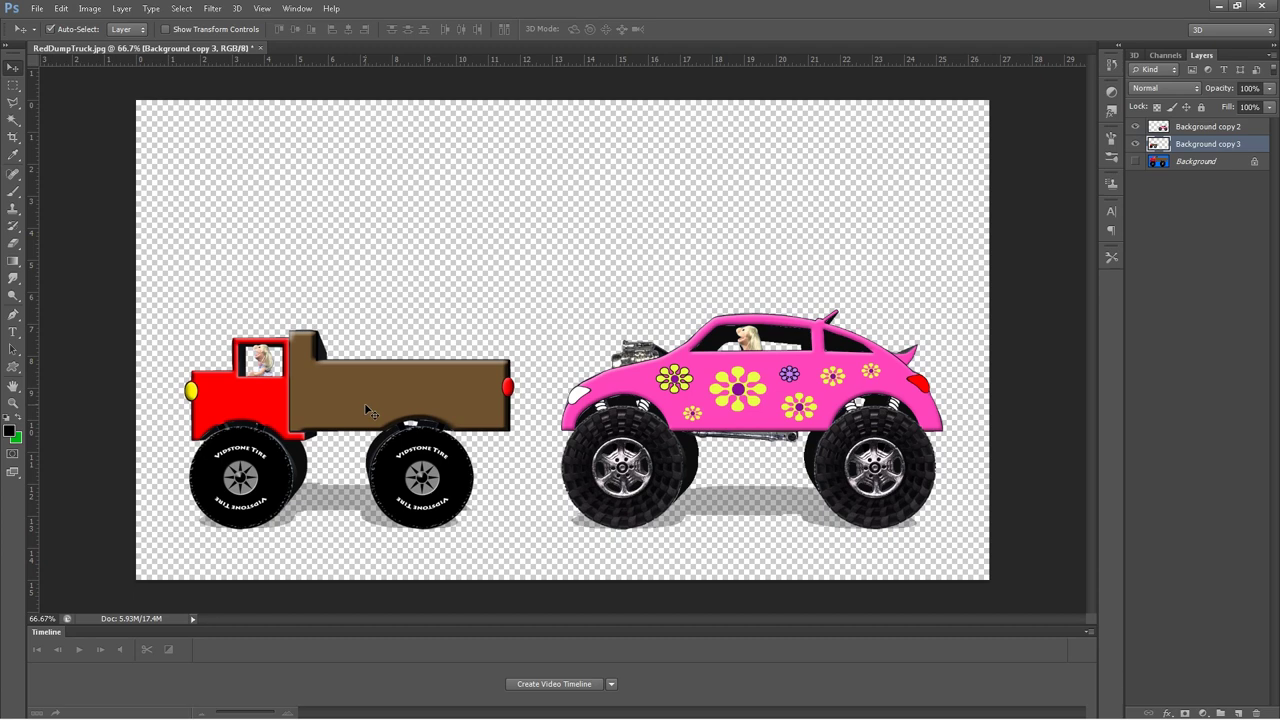
left_click_drag(367, 408, 378, 238)
left_click_drag(764, 386, 757, 231)
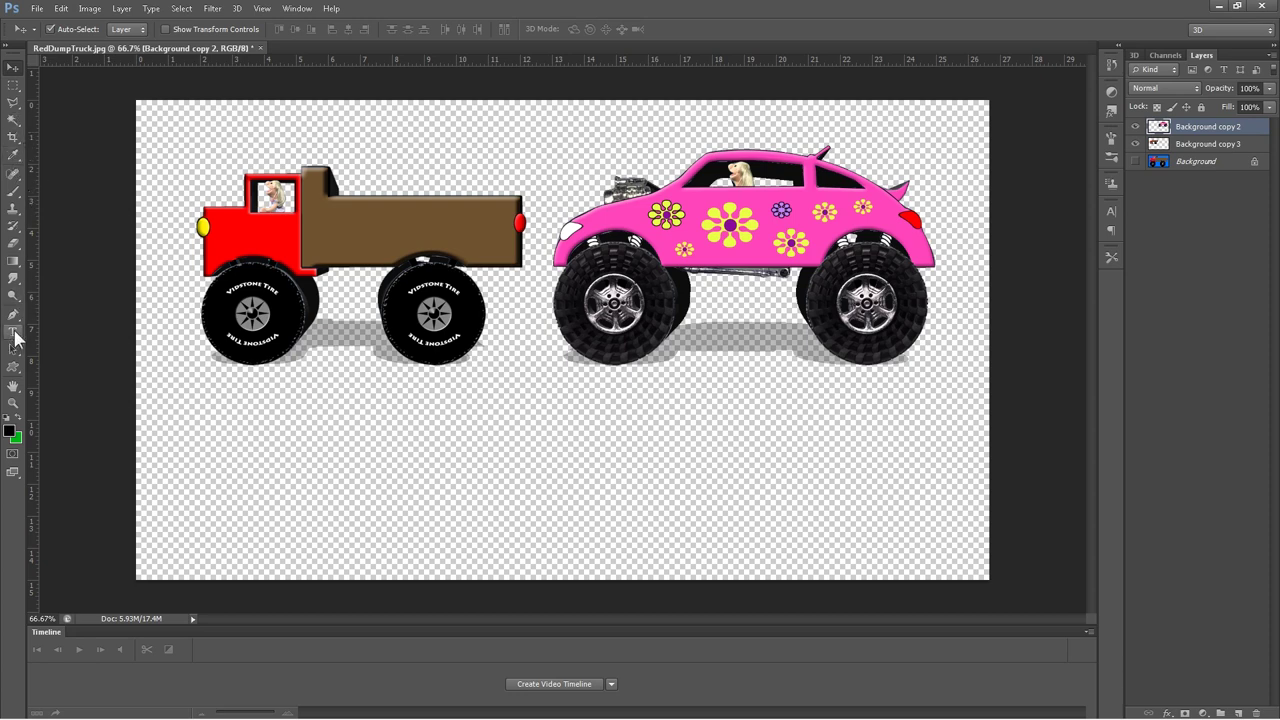
Step: Add the text '3D Graphics' below the vehicles and move it to the canvas centre
left_click(13, 333)
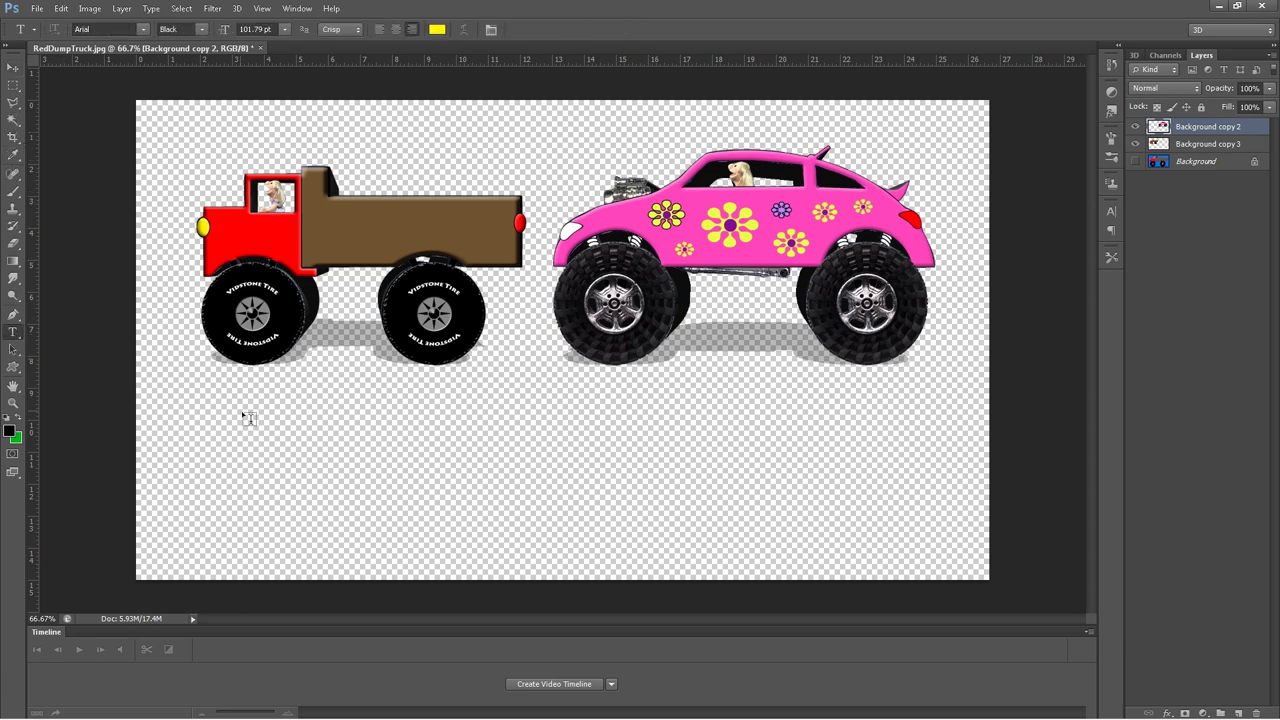
left_click(290, 470)
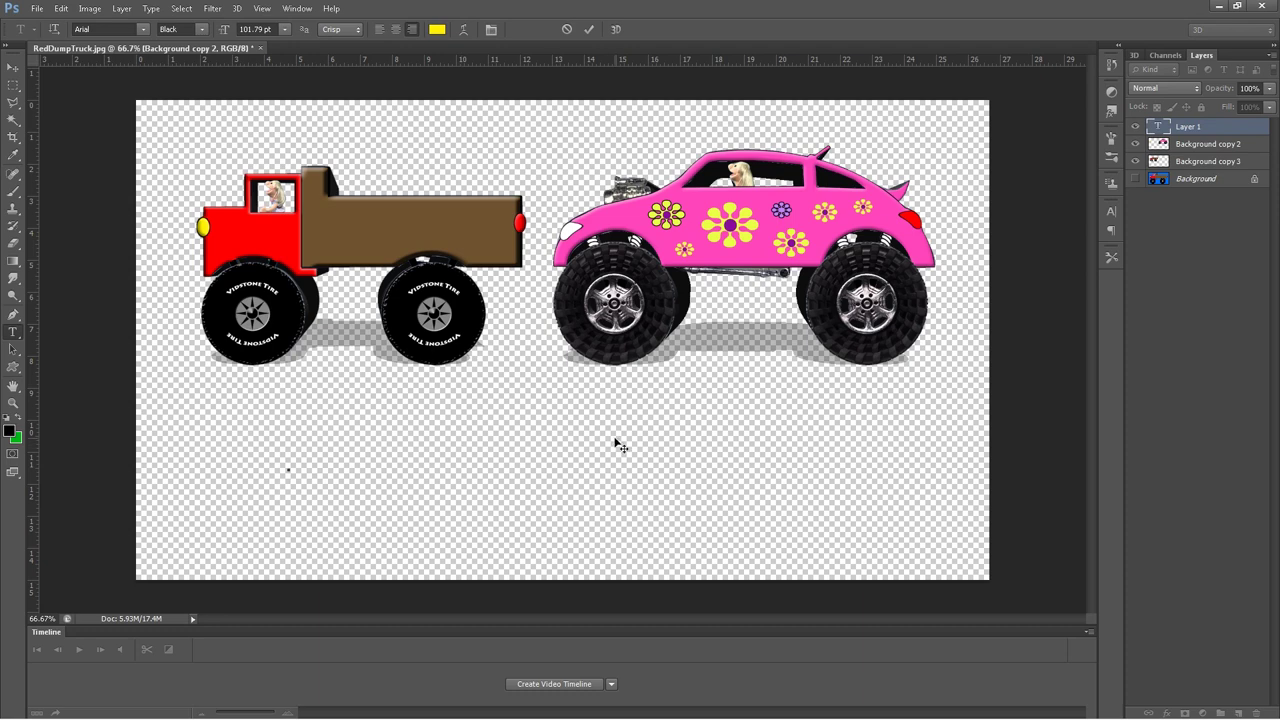
type("3D")
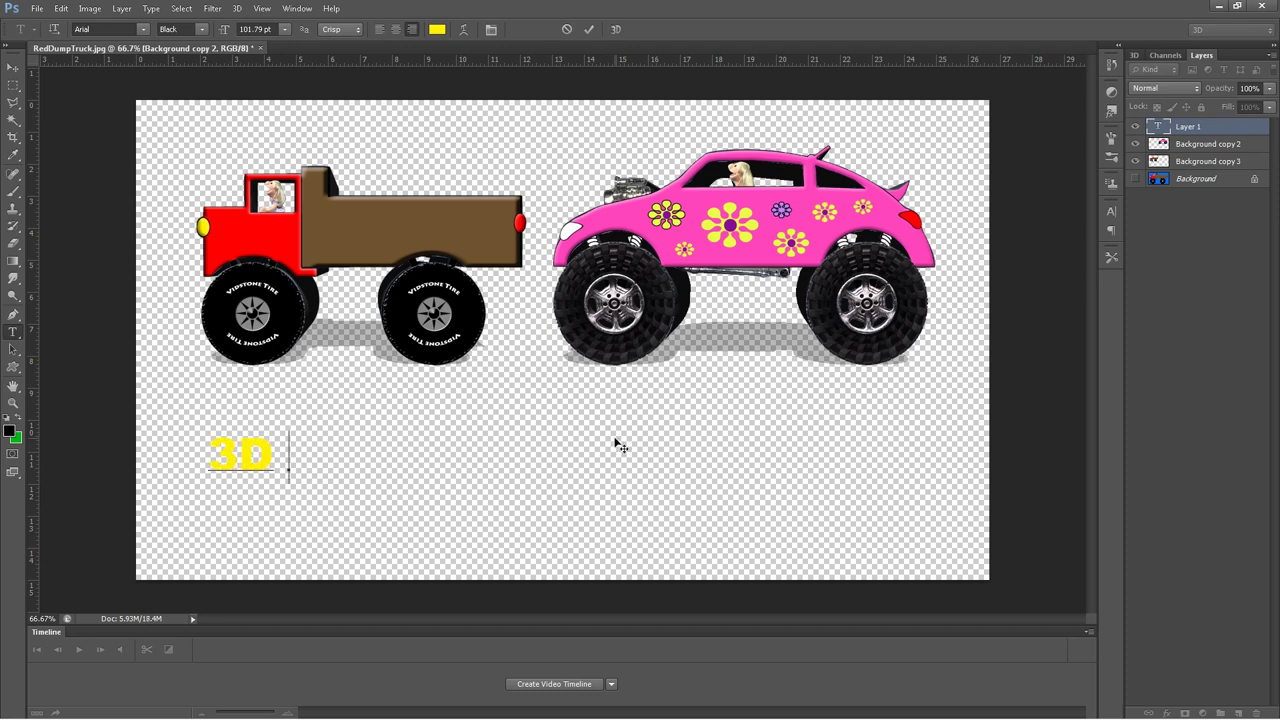
type(" Gra")
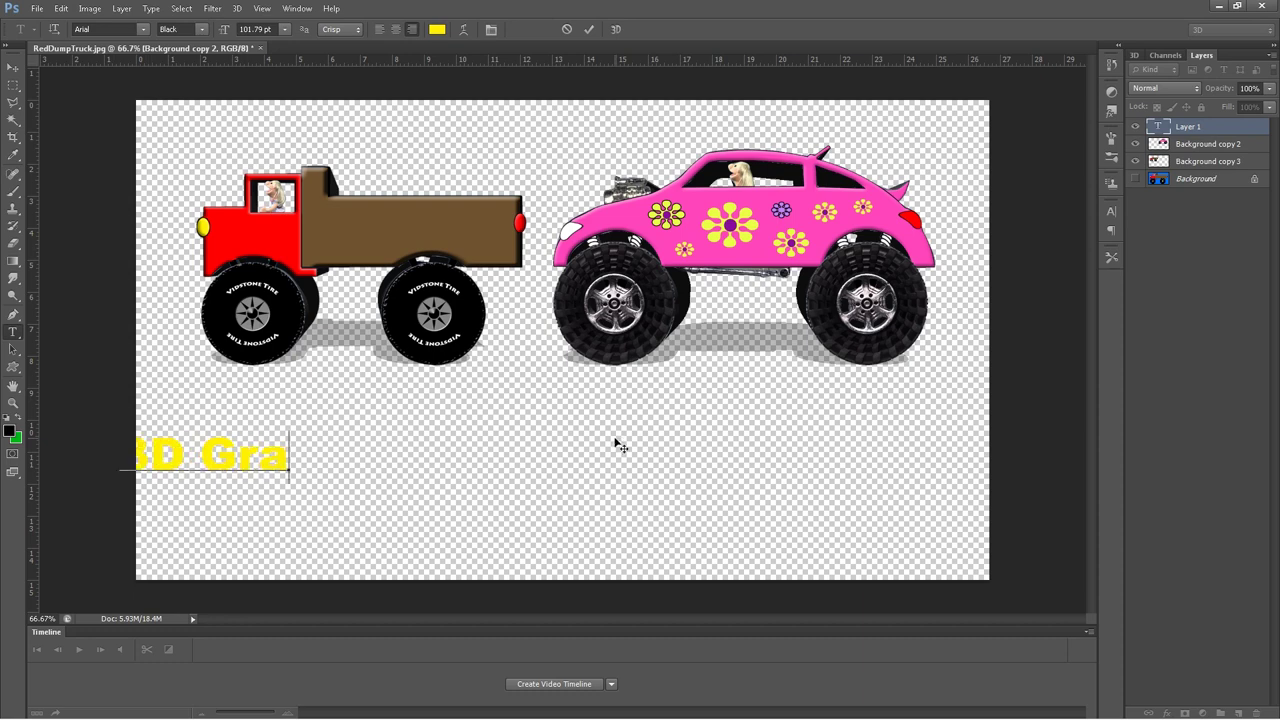
type("phics")
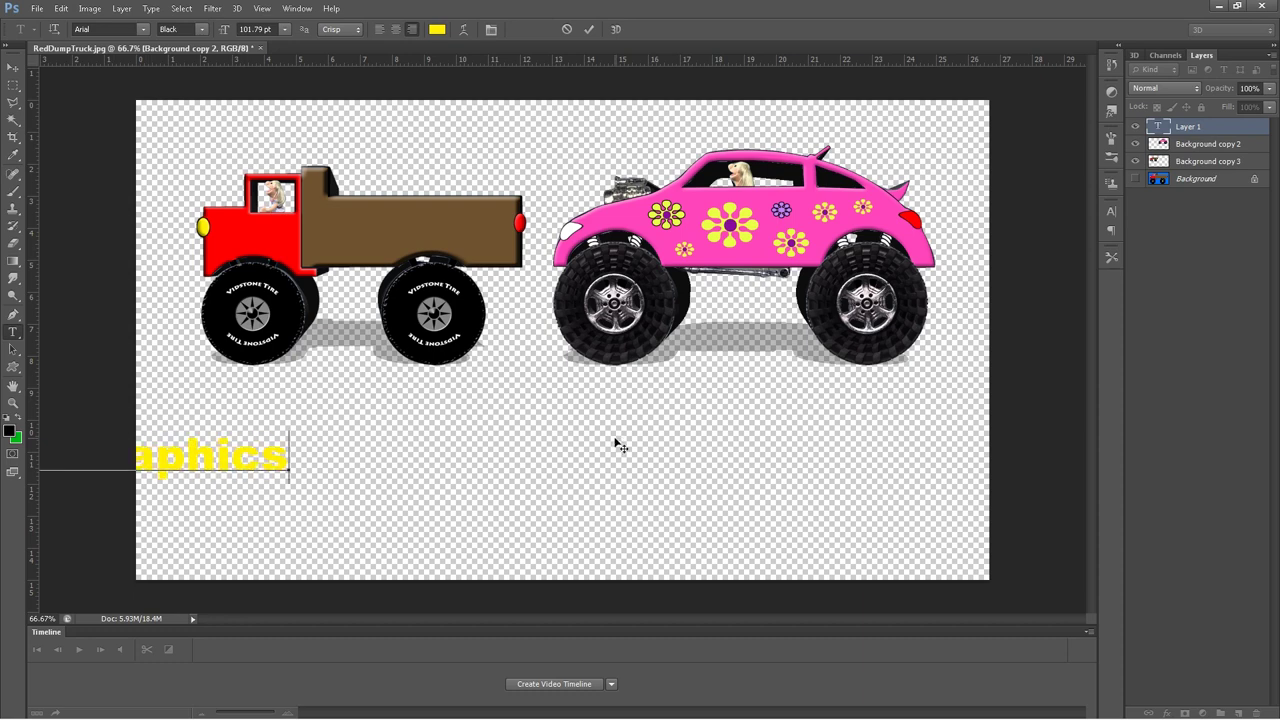
left_click(13, 67)
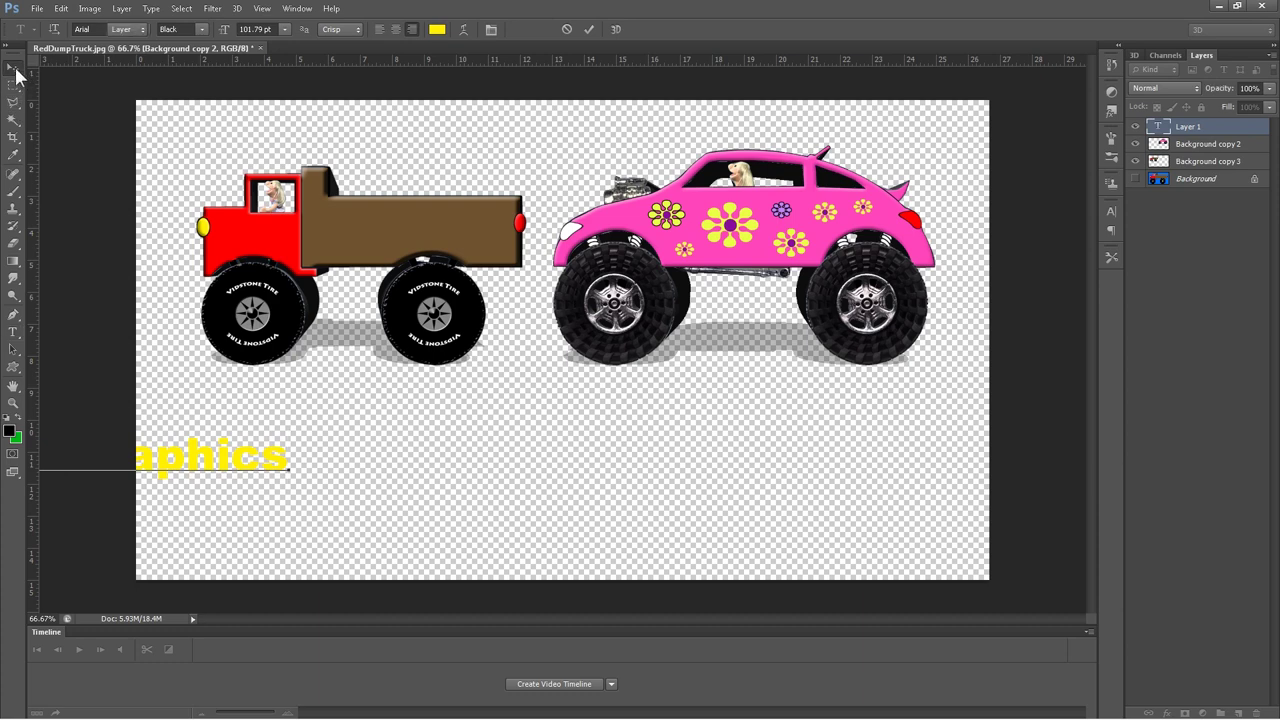
left_click_drag(251, 466, 651, 470)
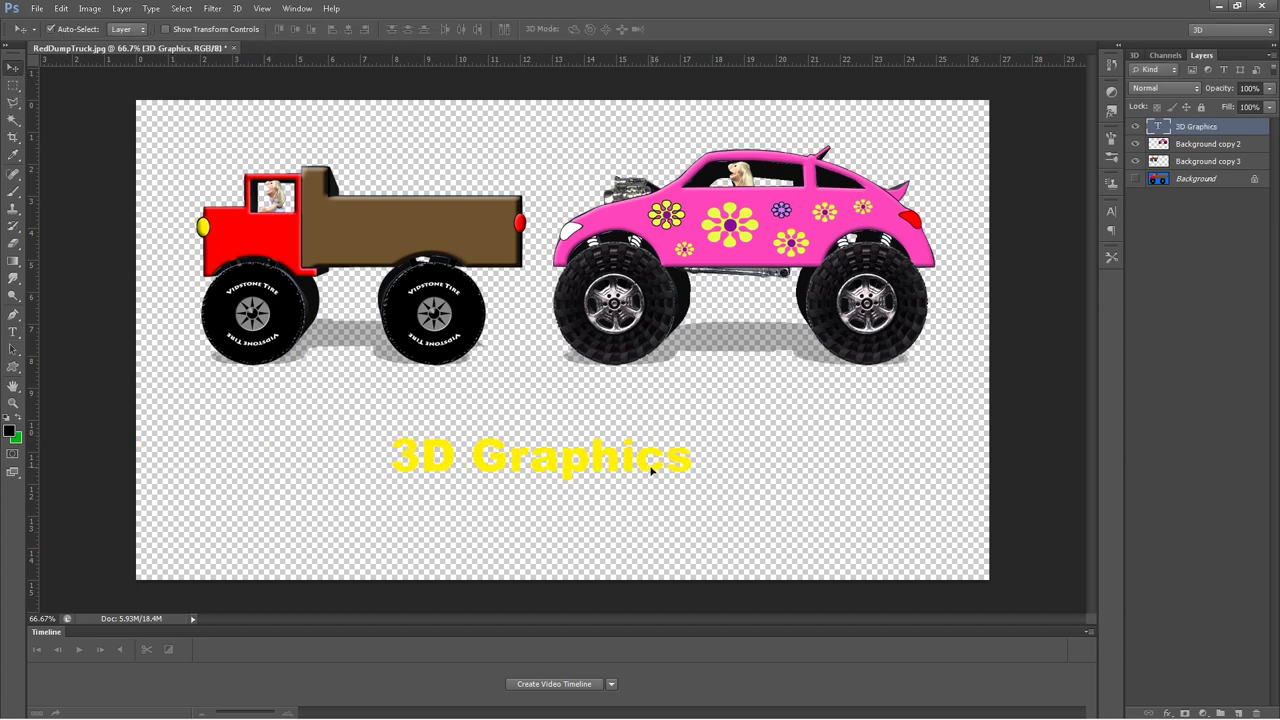
Step: Add a new empty Layer 1 above the Background layer
left_click(1236, 180)
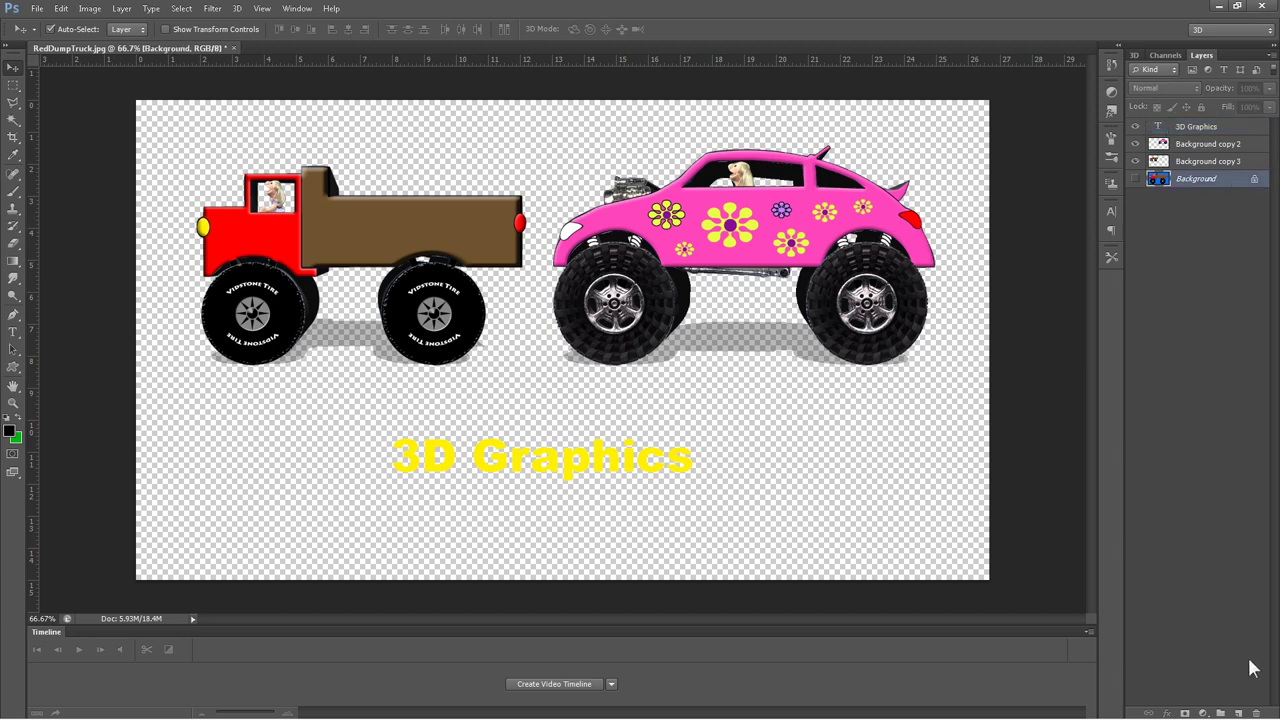
left_click(1239, 712)
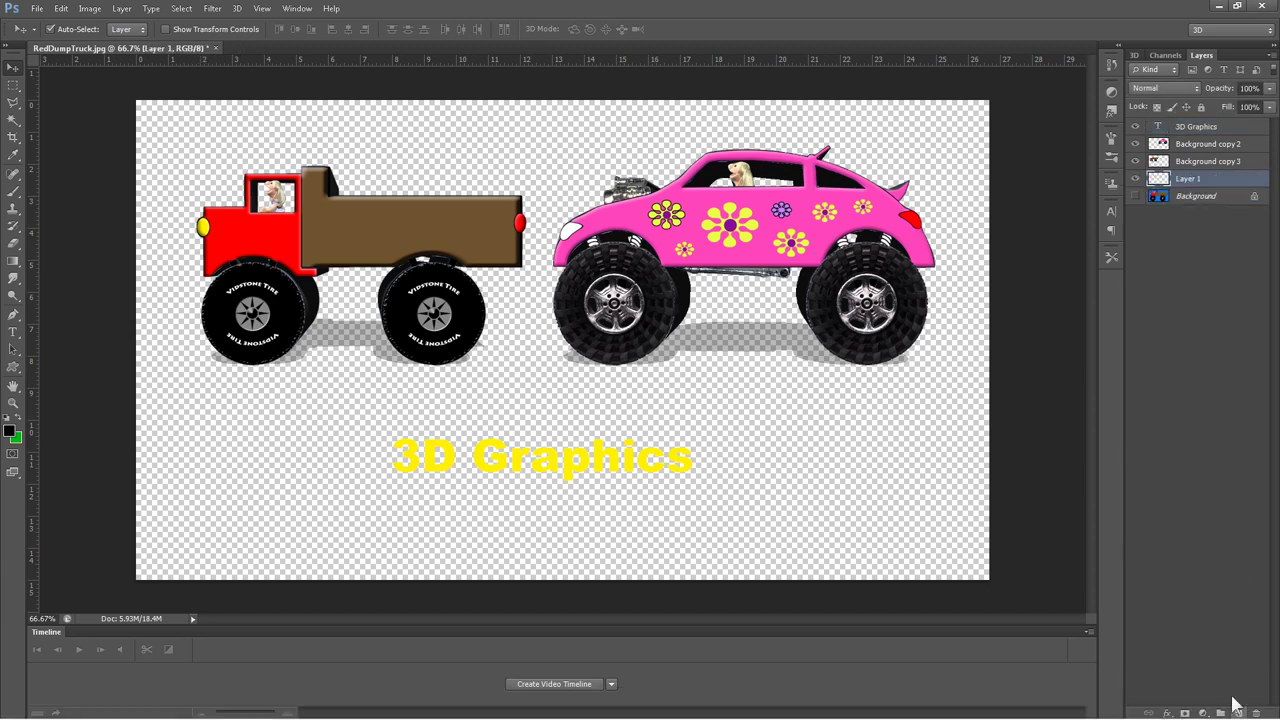
double_click(1247, 183)
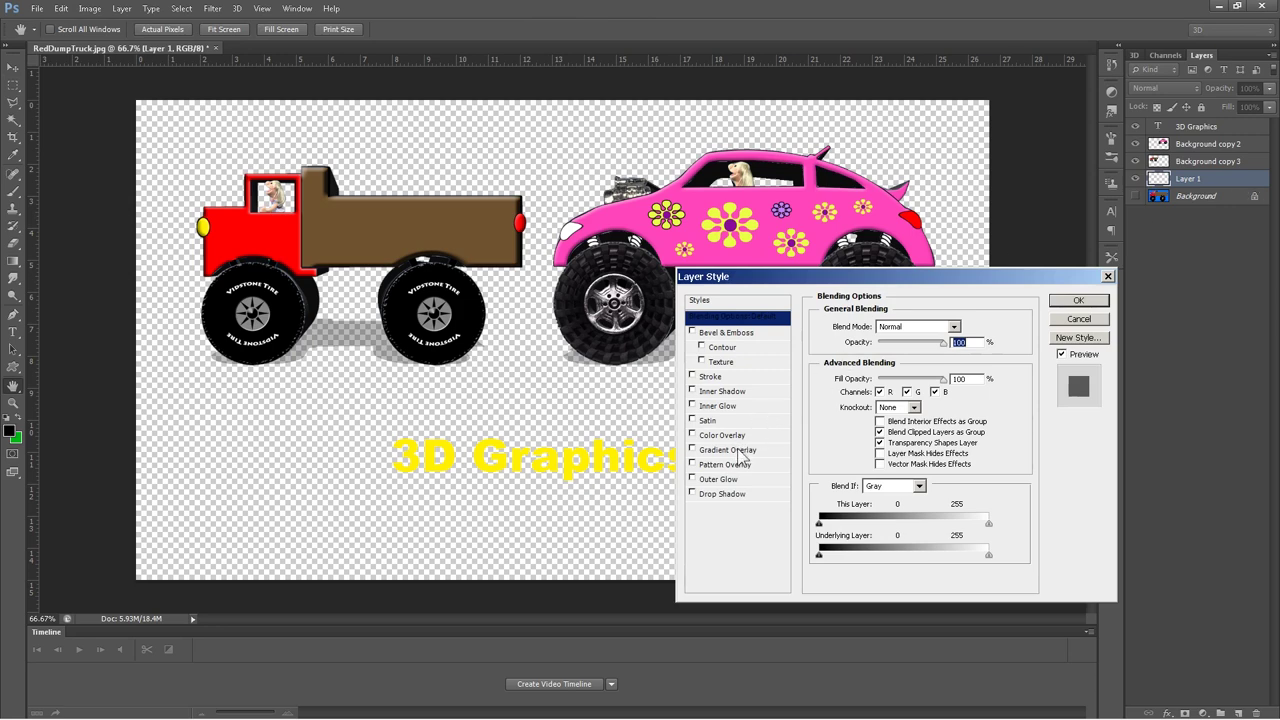
left_click(1088, 320)
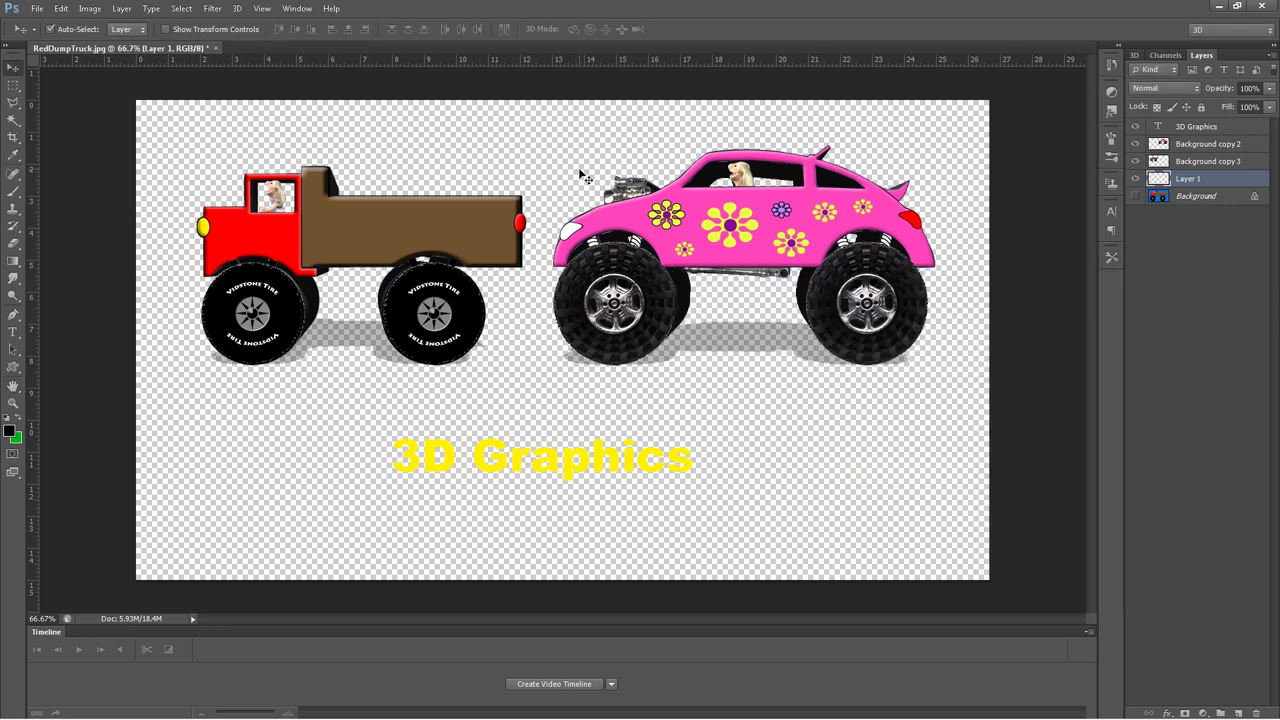
Step: Fill Layer 1 with White using Edit > Fill
left_click(38, 9)
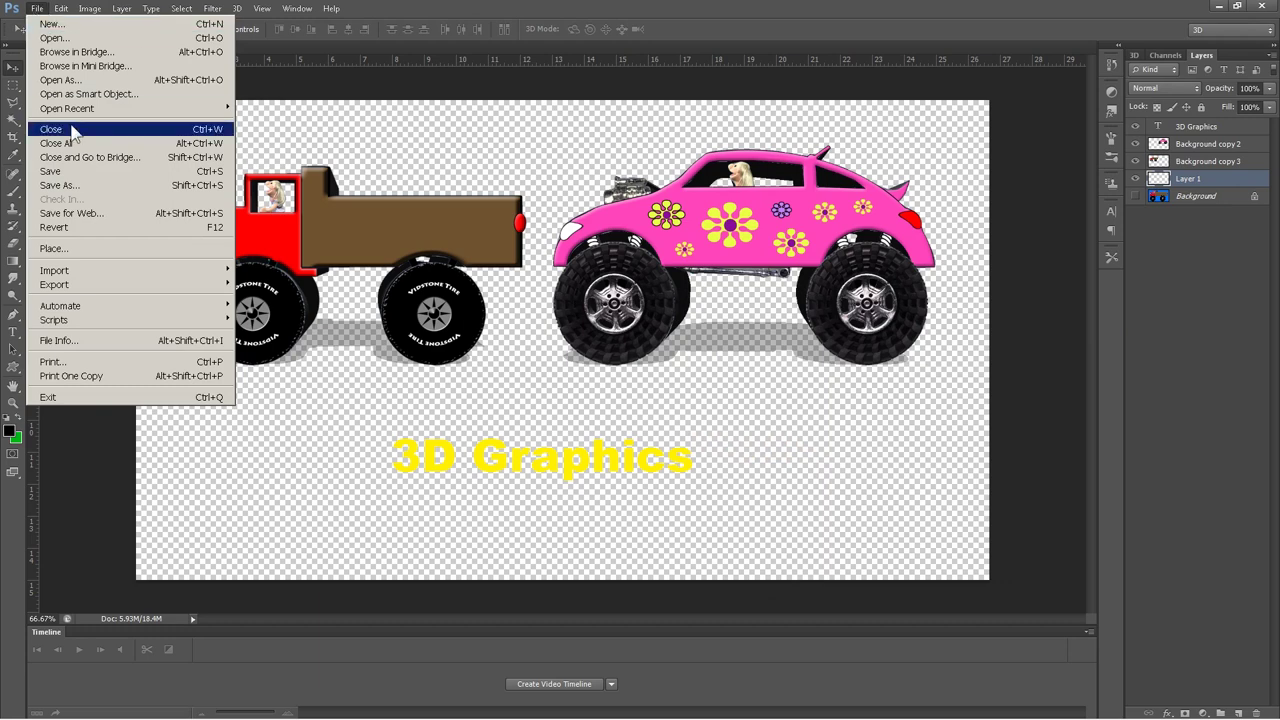
mouse_move(62, 9)
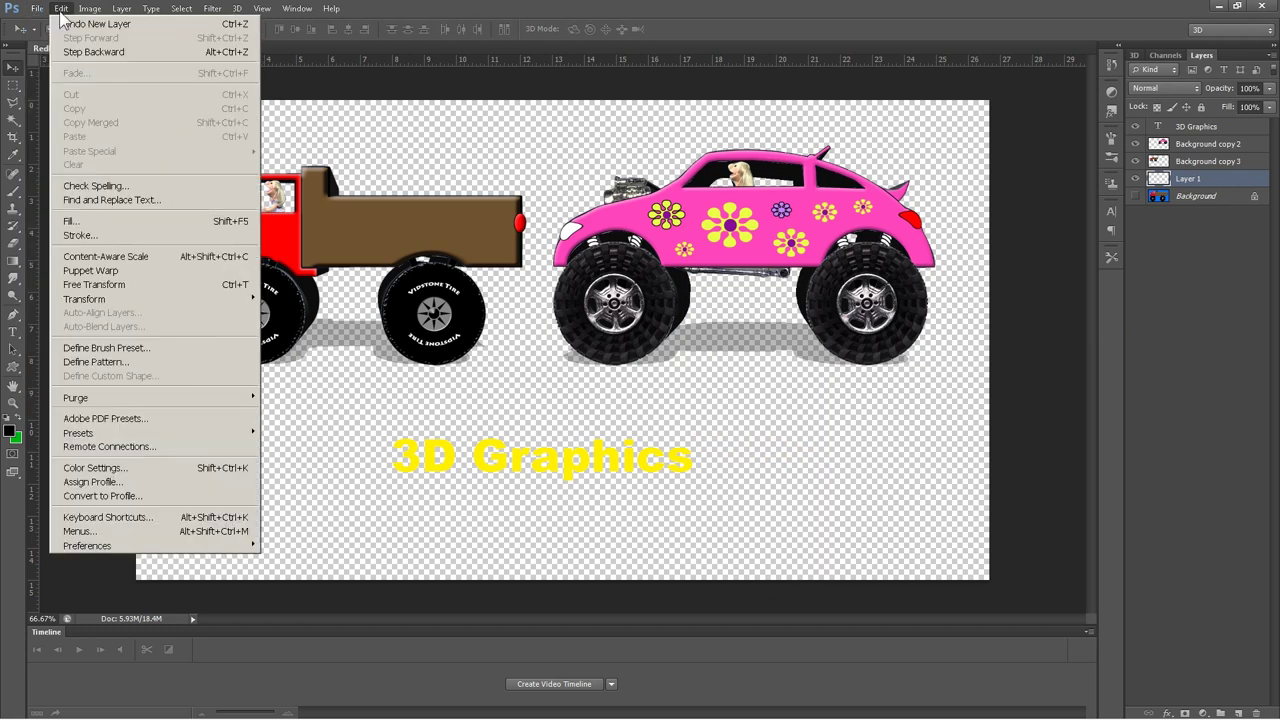
left_click(100, 222)
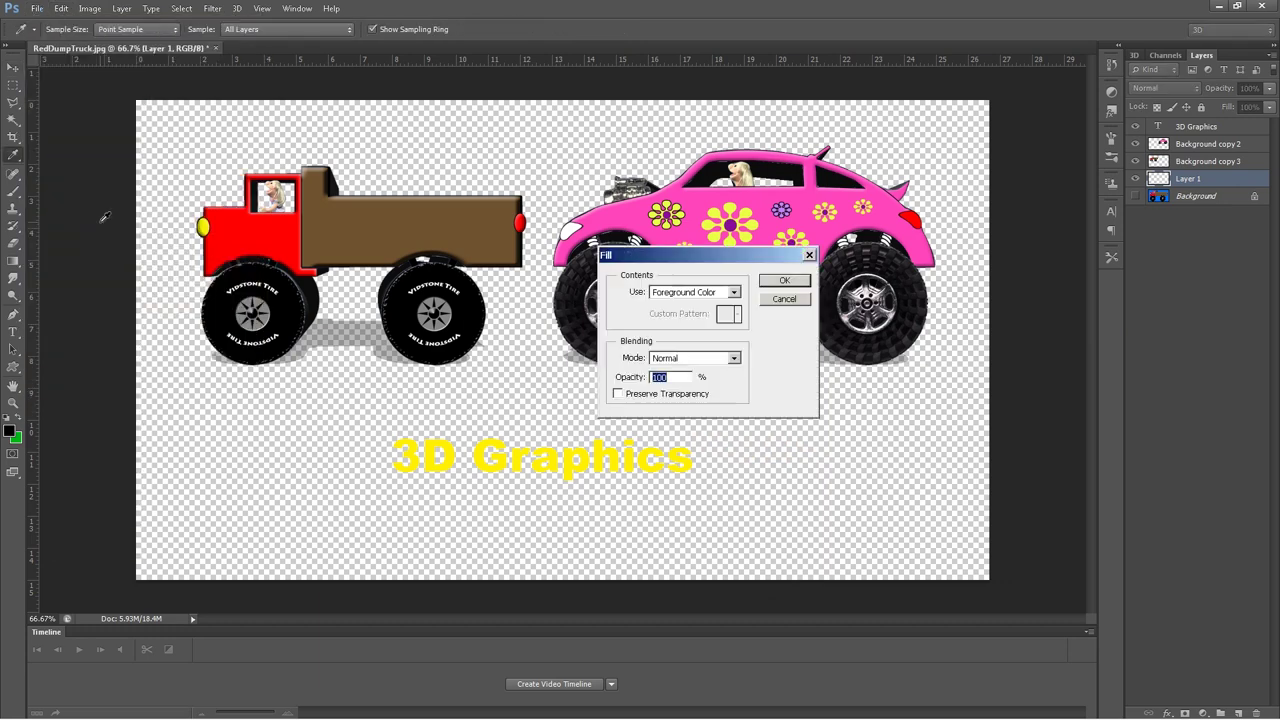
left_click(736, 292)
left_click(712, 447)
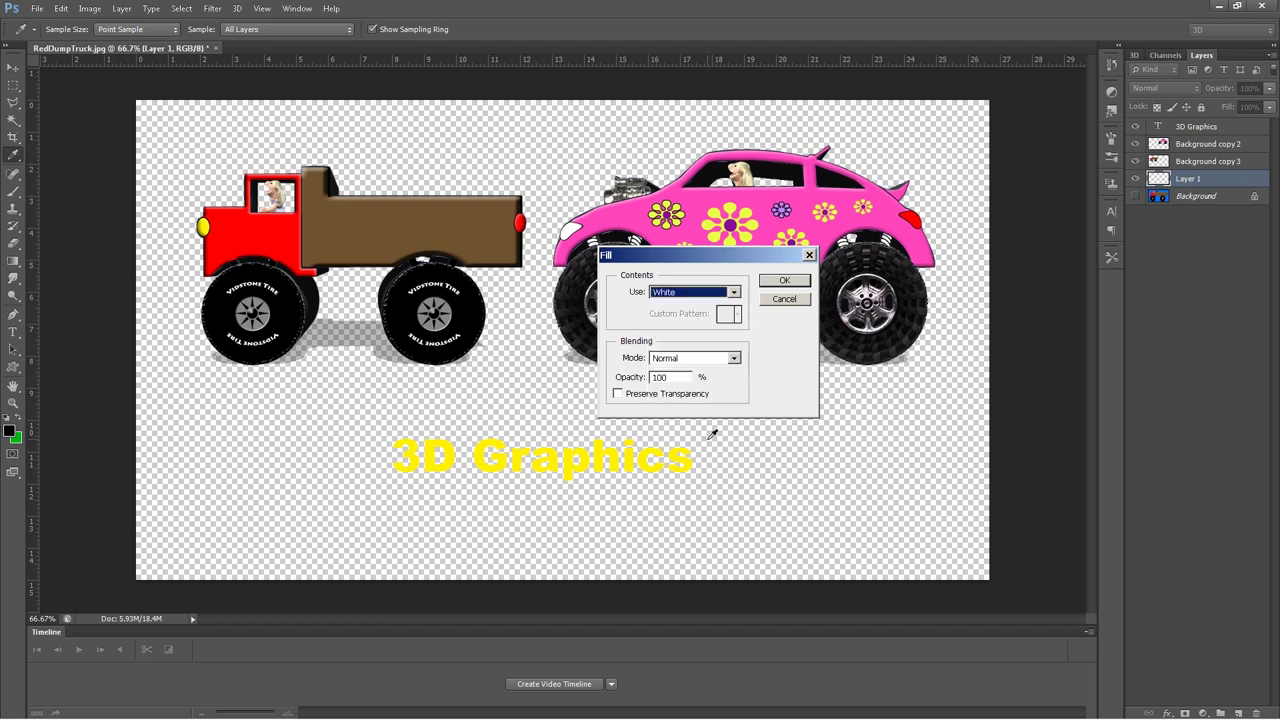
left_click(785, 281)
key("v")
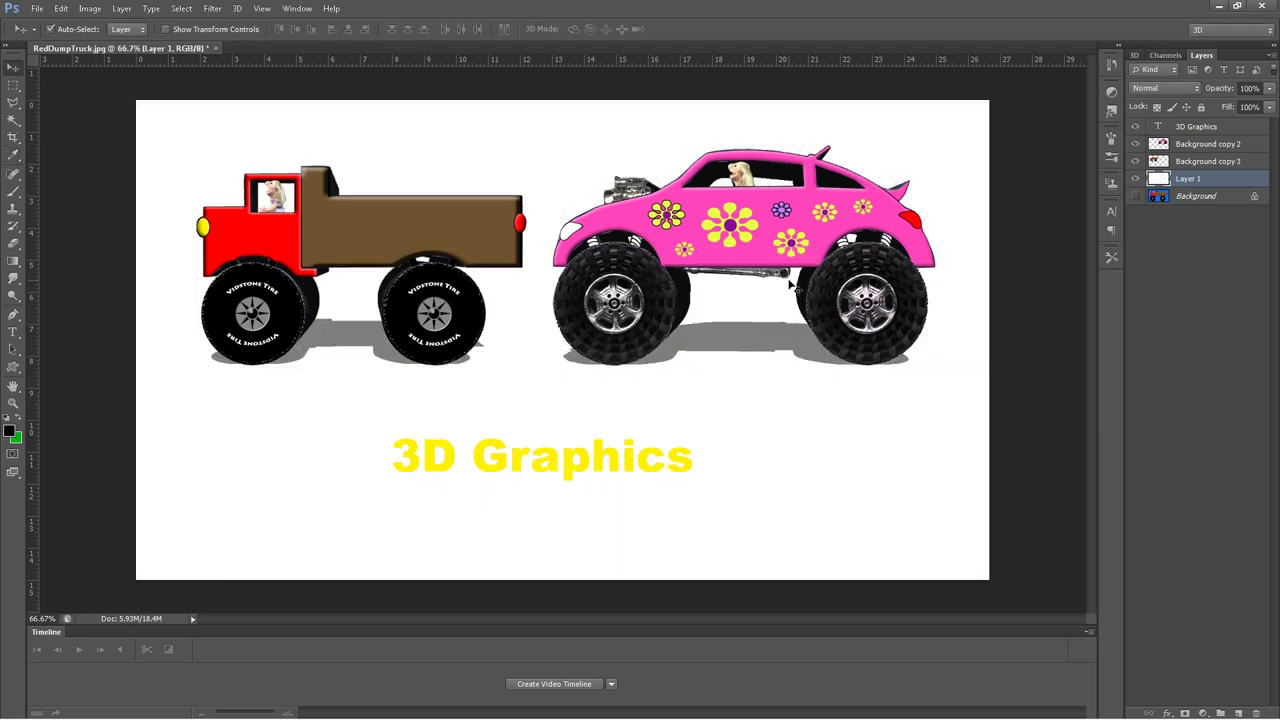
Step: Give Layer 1 a purple-to-white Gradient Overlay
double_click(1244, 185)
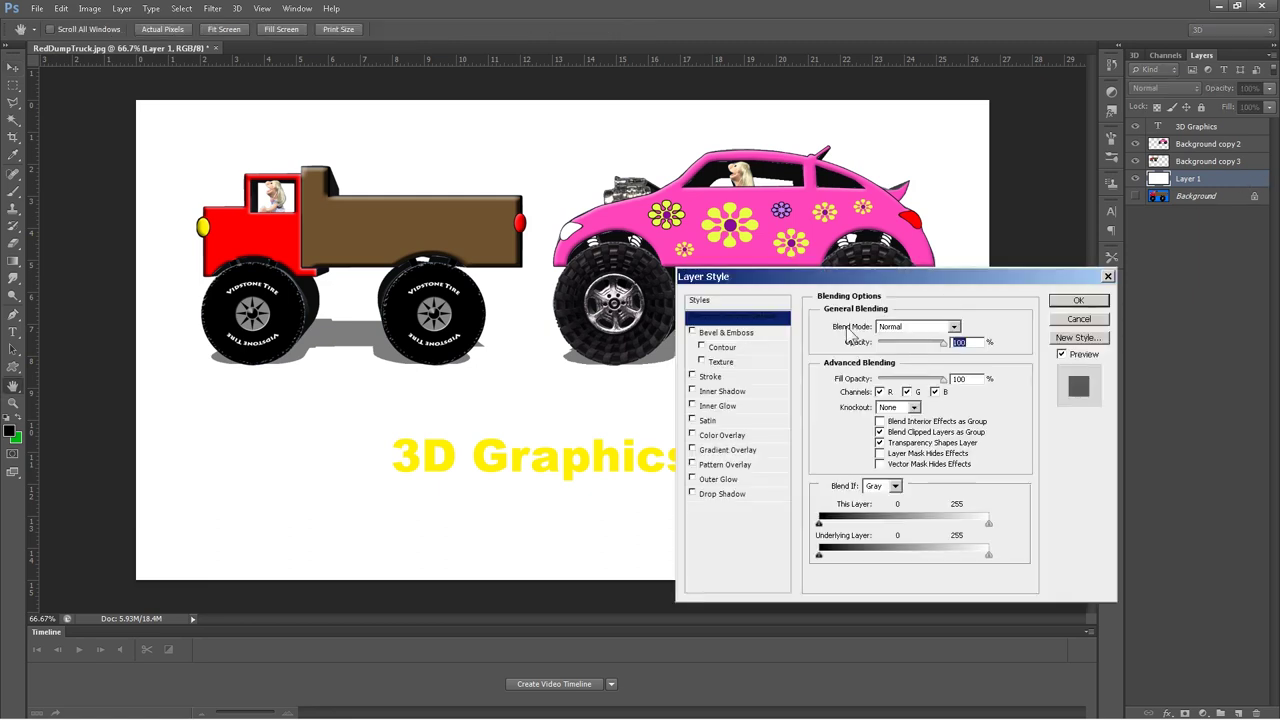
left_click(742, 450)
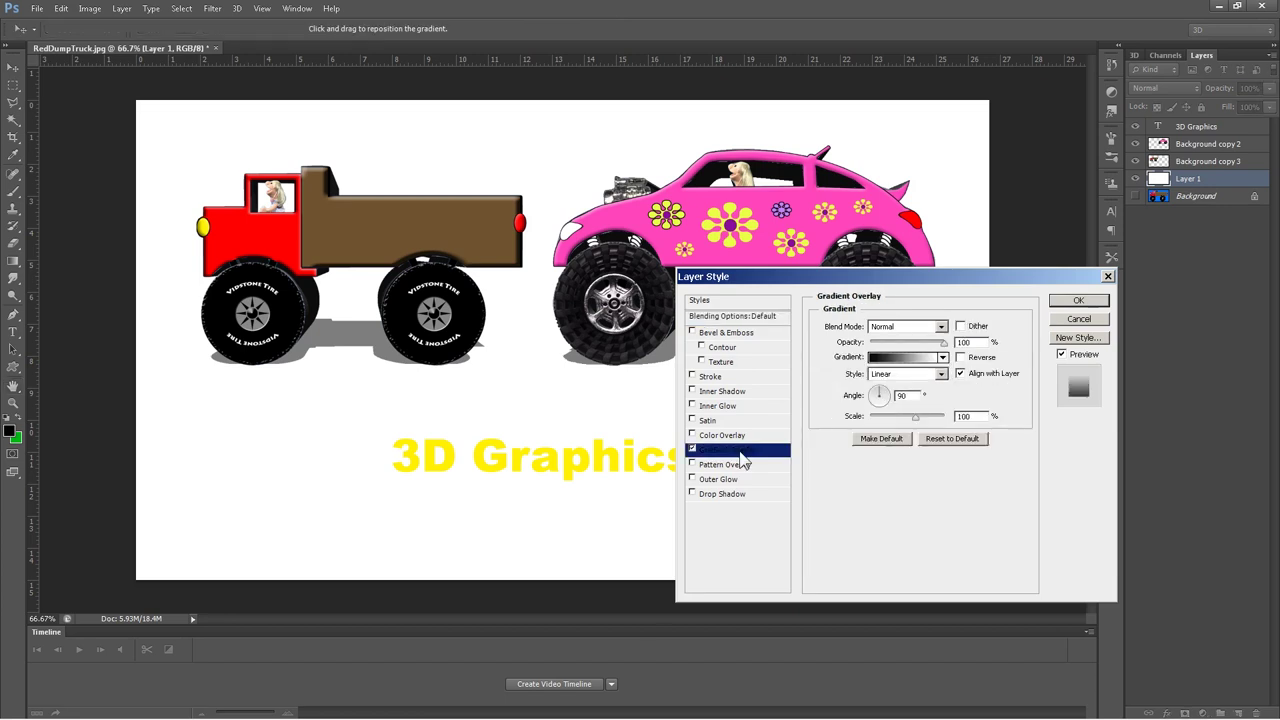
left_click(943, 357)
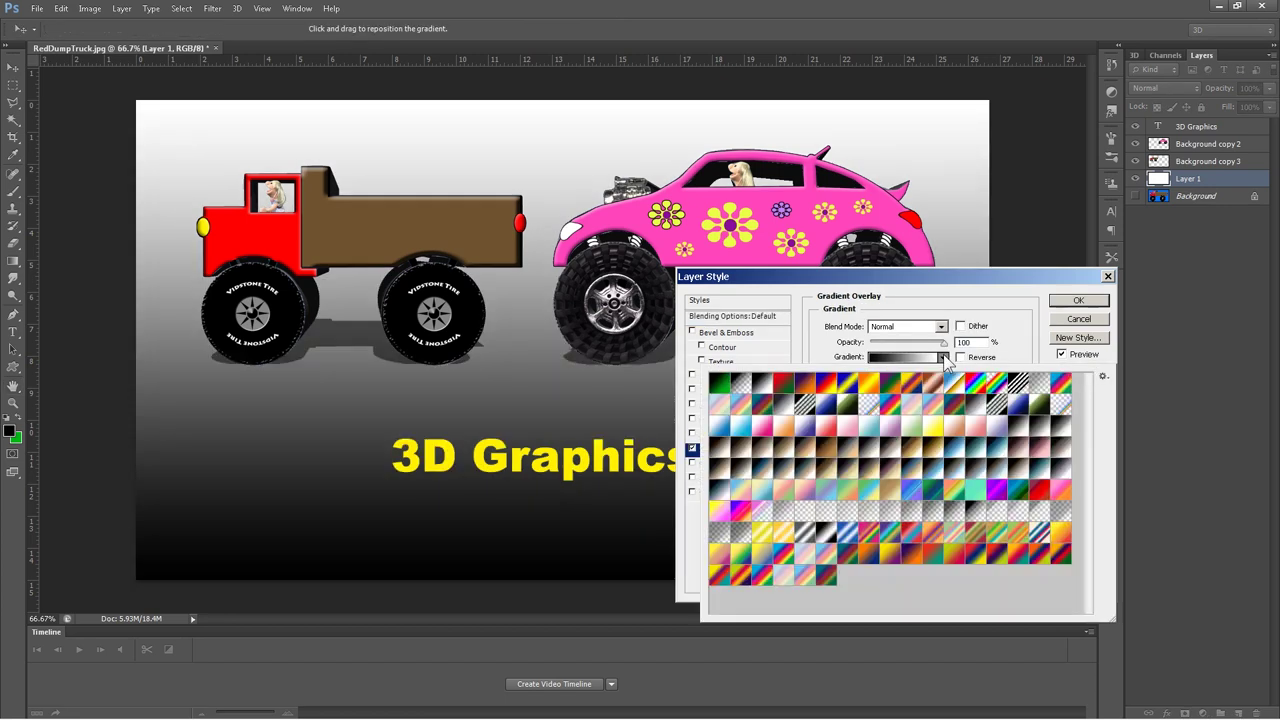
left_click(808, 432)
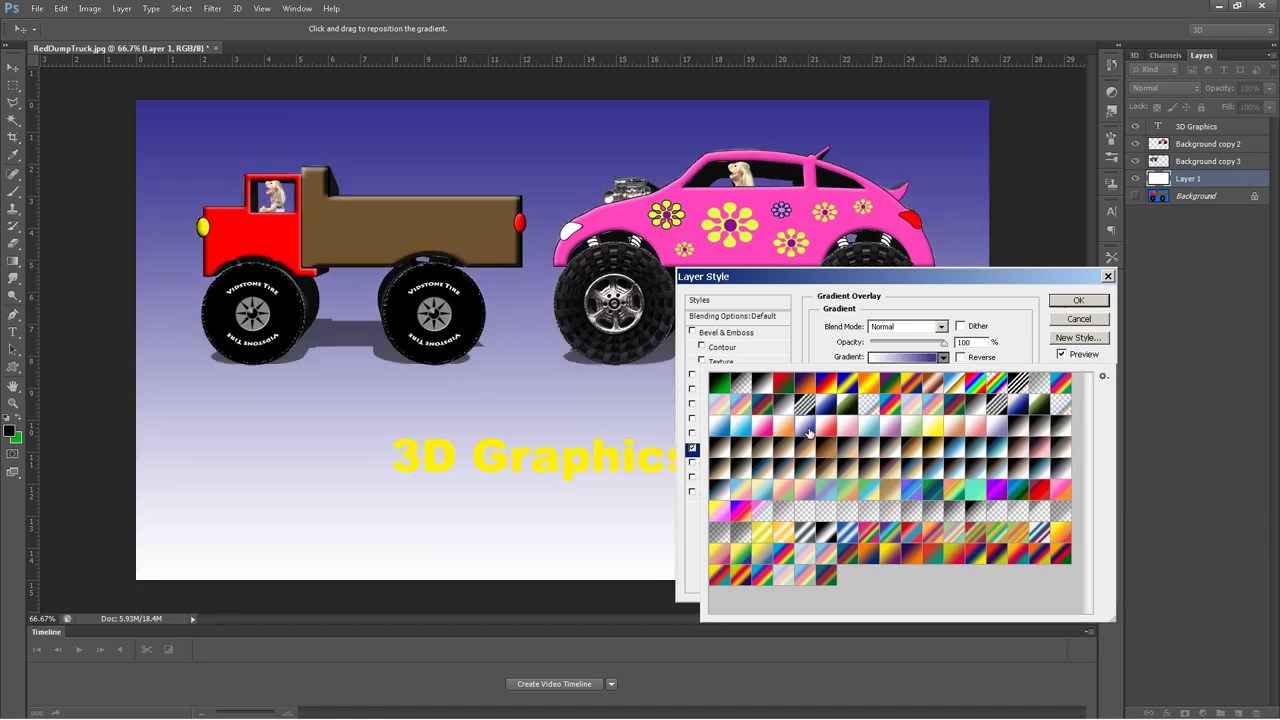
left_click(1078, 301)
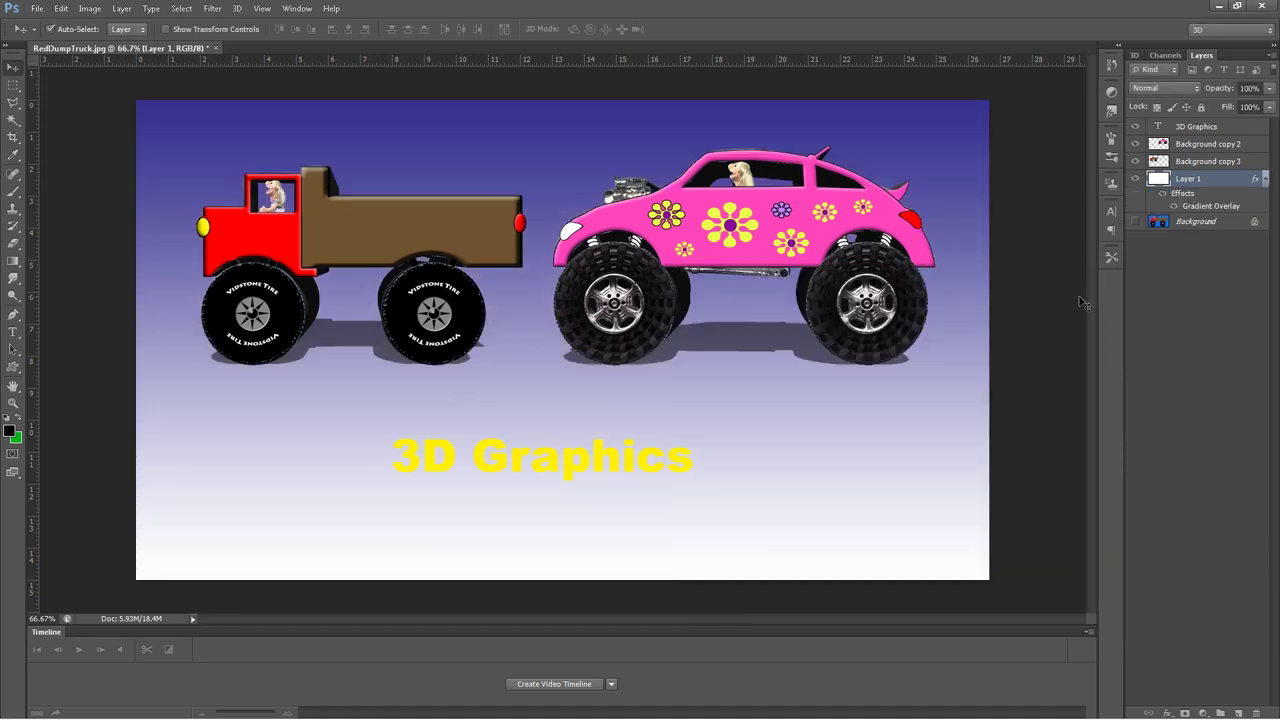
Step: Lower the gradient overlay's opacity to about 53% and reverse it
double_click(1217, 207)
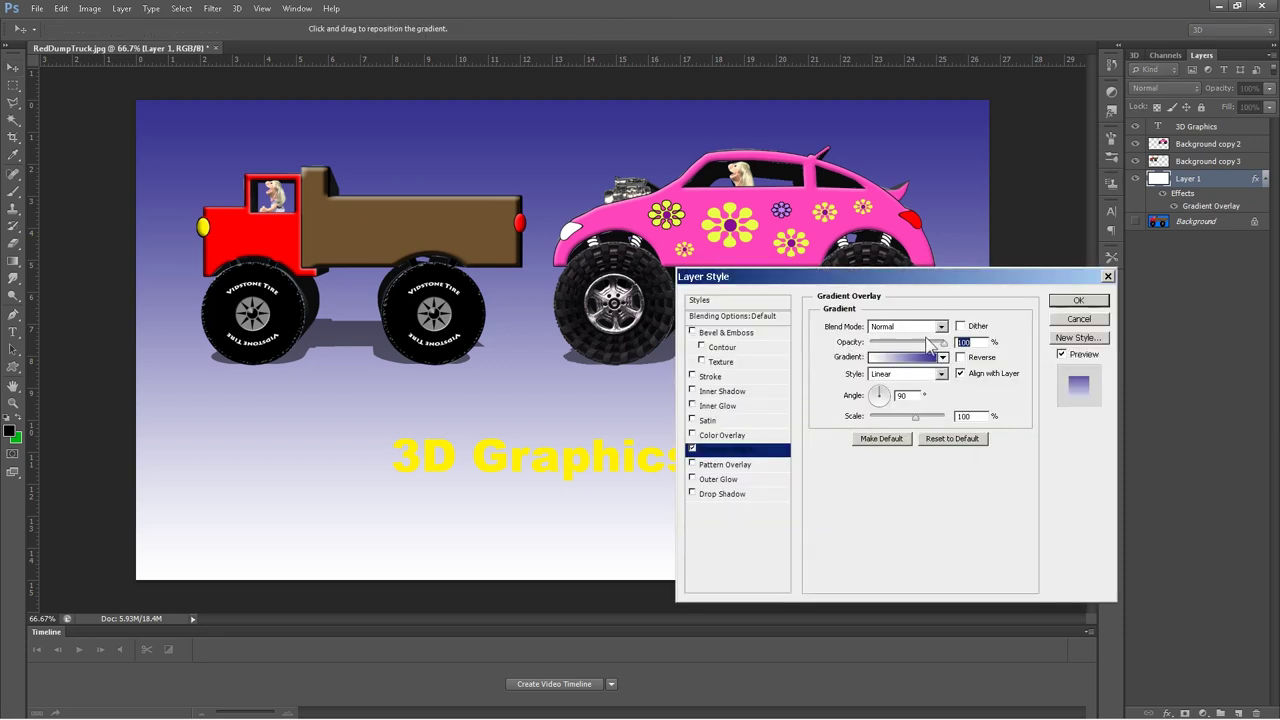
left_click_drag(943, 347, 908, 347)
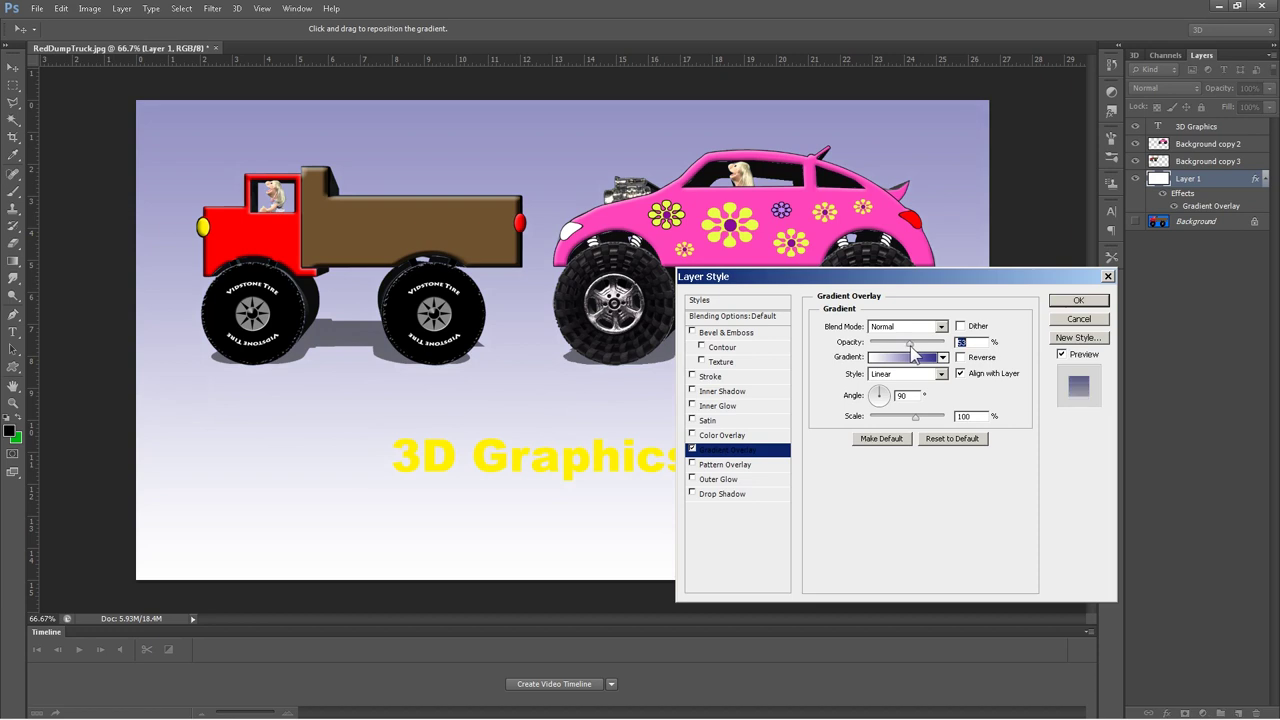
left_click(960, 358)
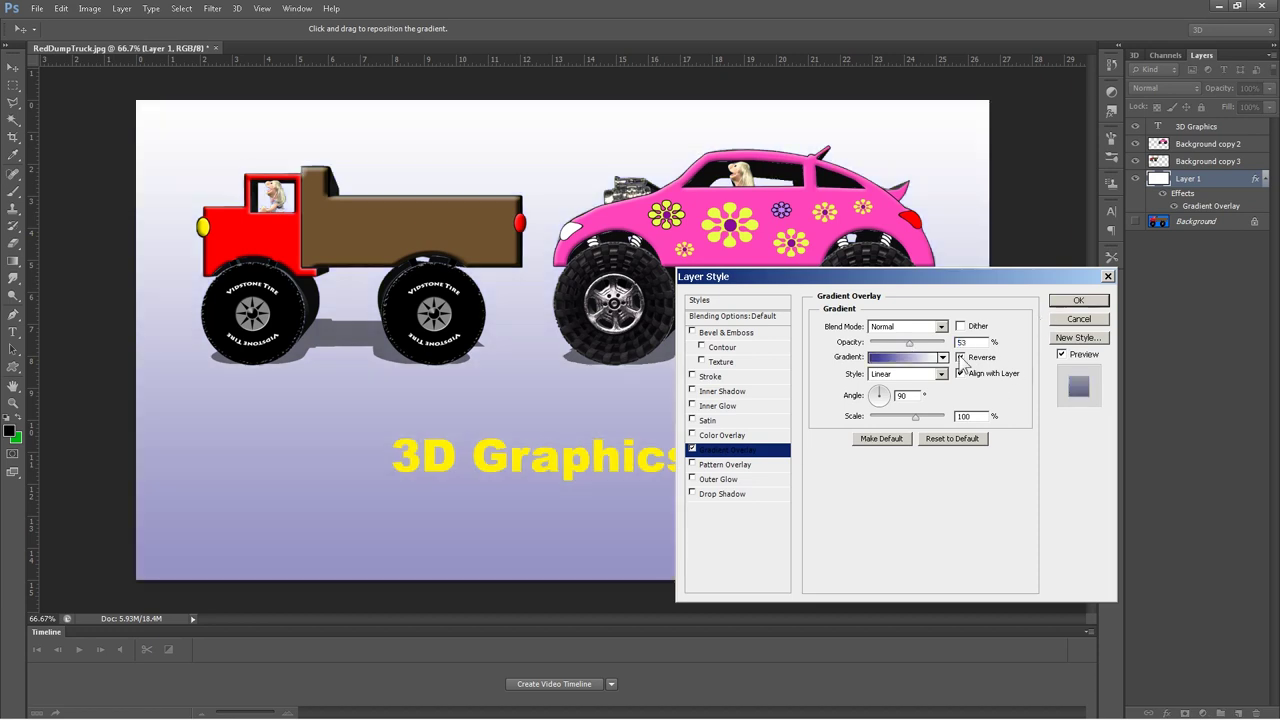
left_click(1090, 303)
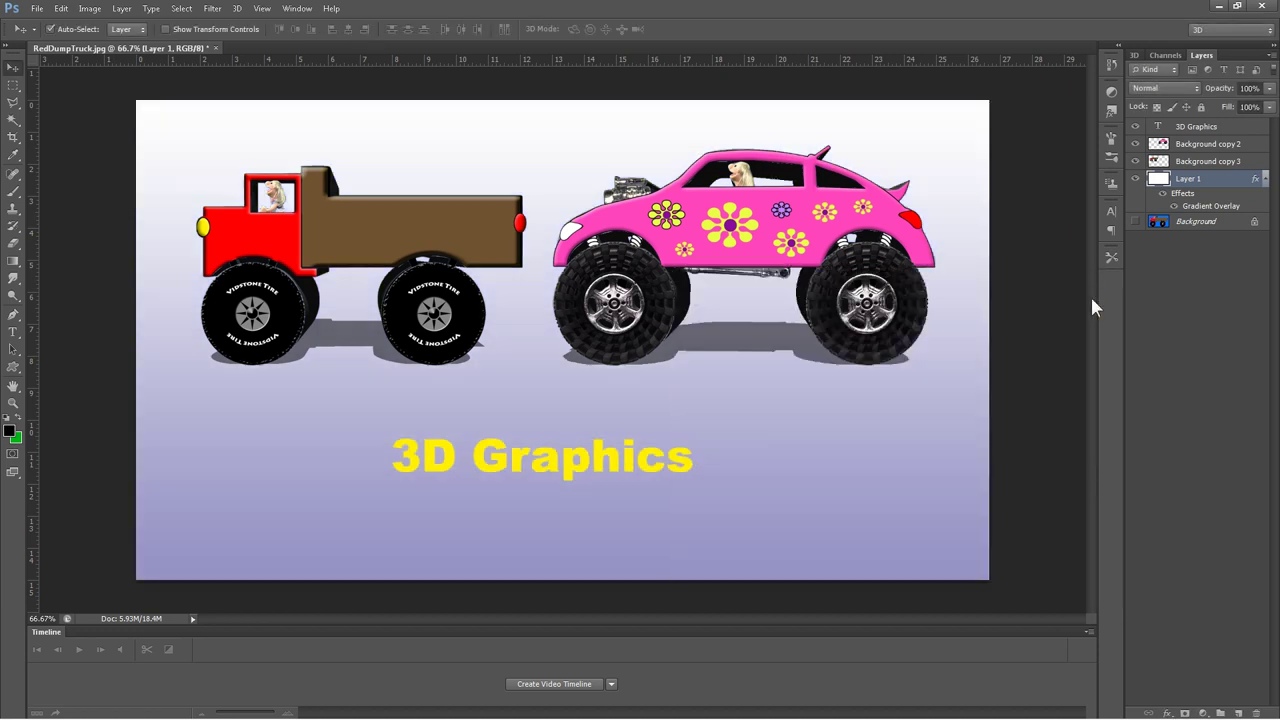
left_click(617, 462)
Step: Scale the '3D Graphics' title to about 163% and set it low, centred beneath the vehicles
left_click(61, 8)
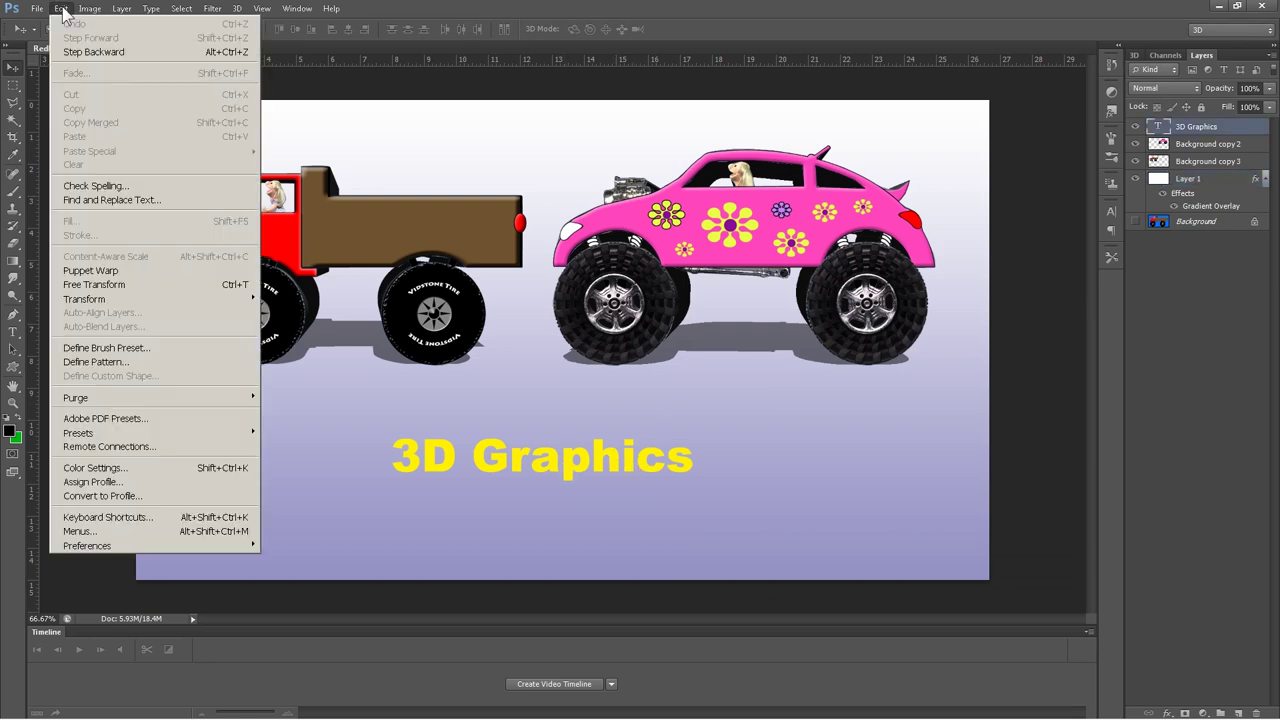
mouse_move(201, 302)
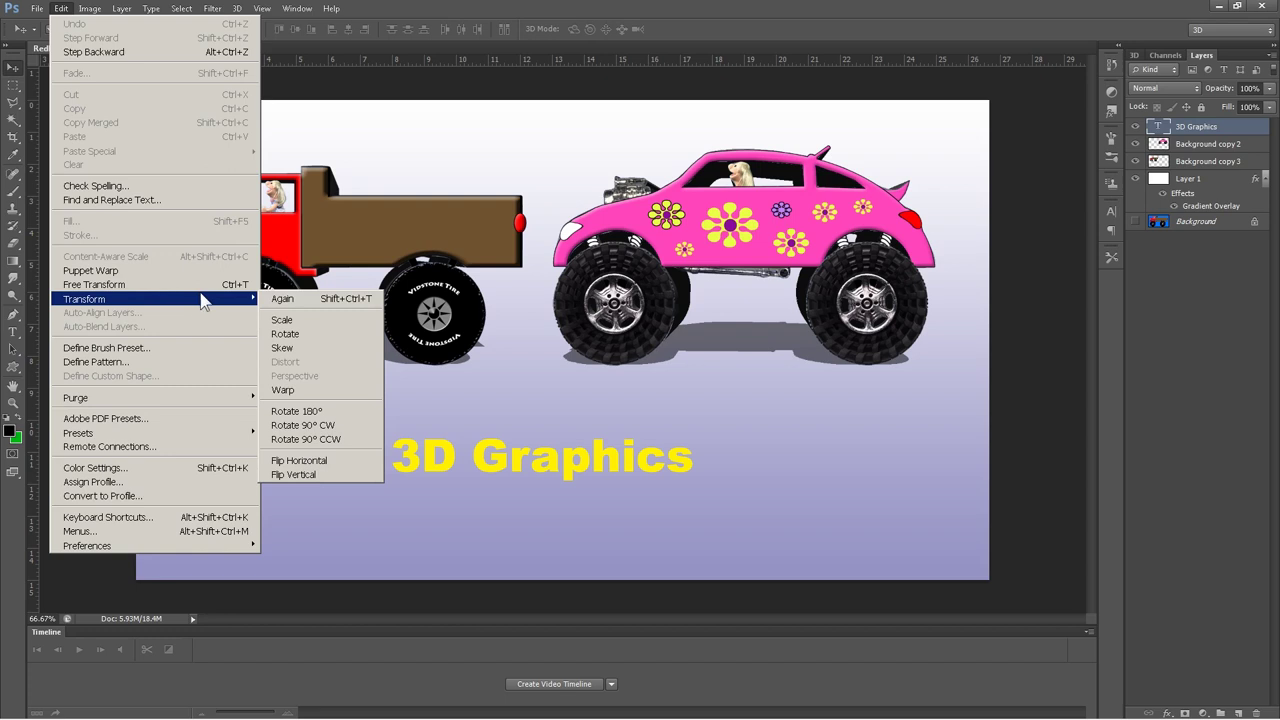
left_click(285, 321)
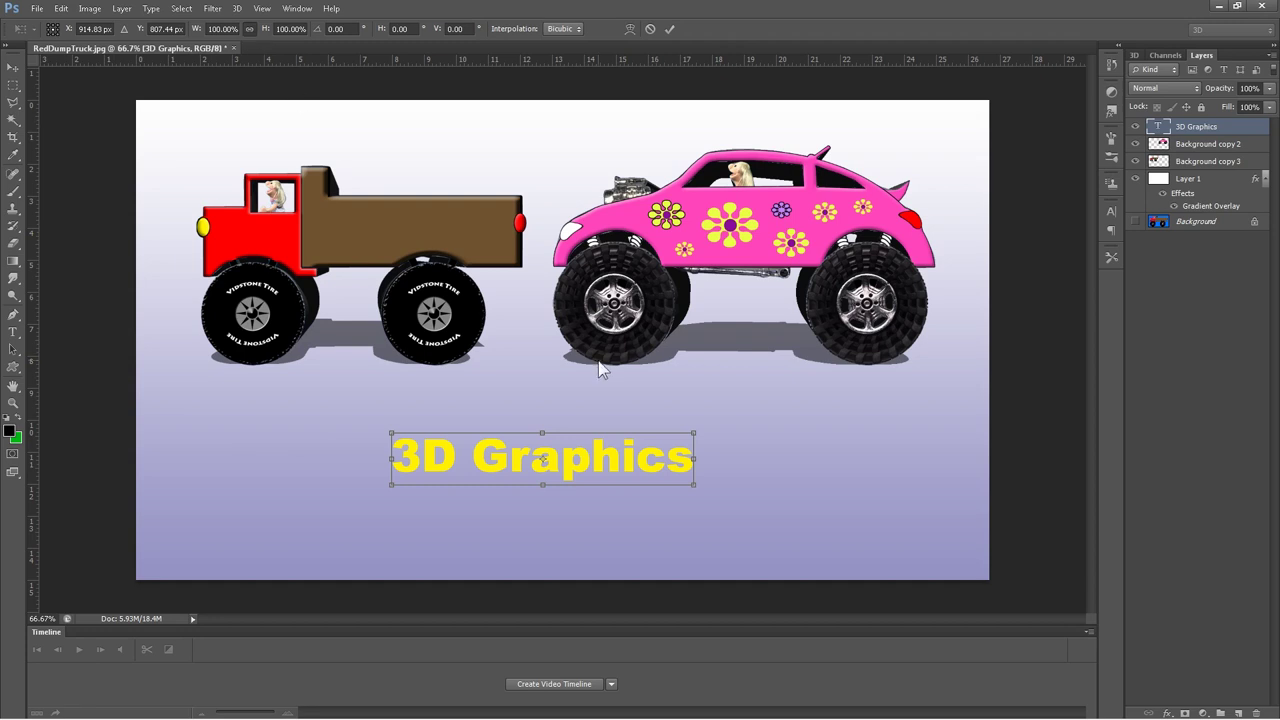
left_click_drag(698, 432, 886, 400)
left_click_drag(786, 449, 698, 490)
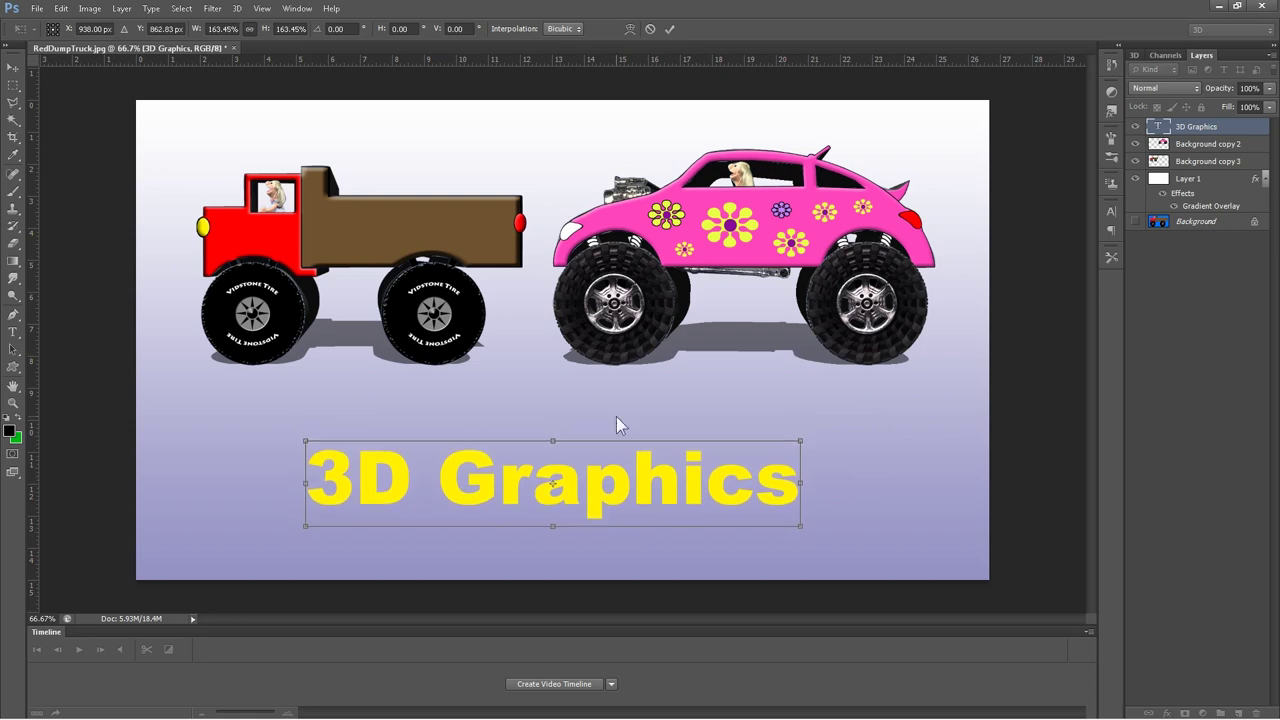
left_click(16, 68)
left_click(570, 276)
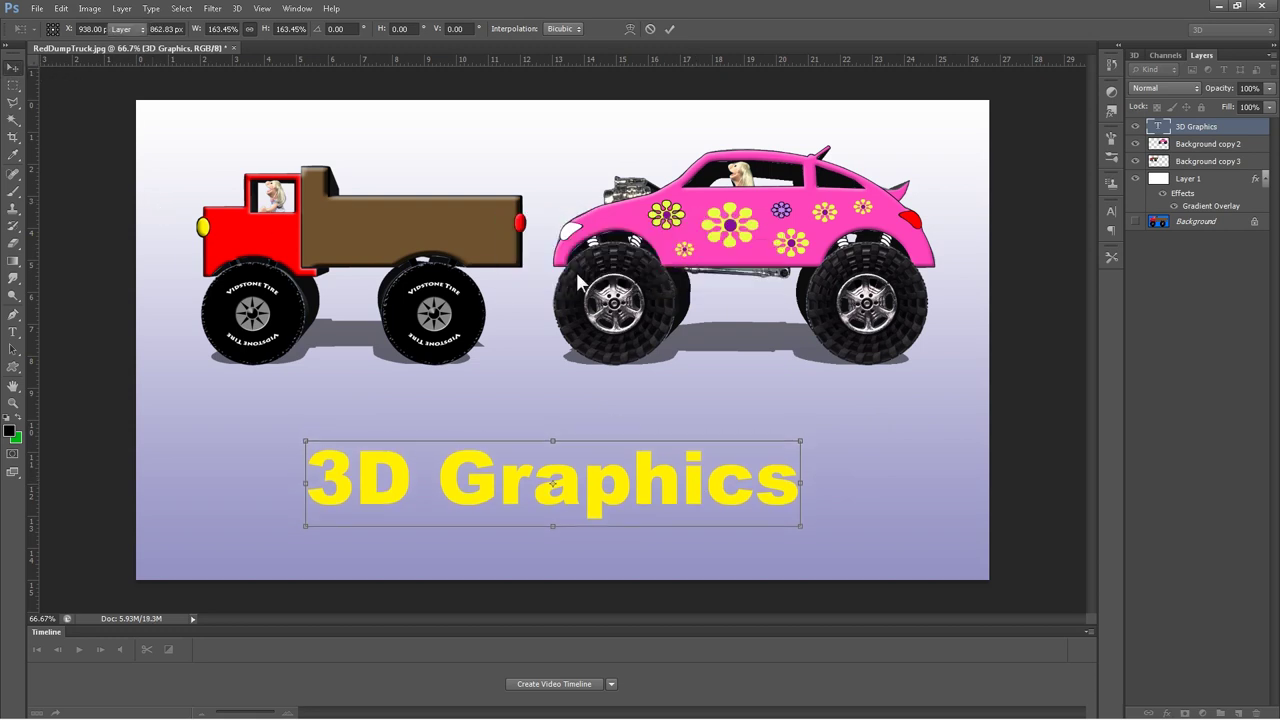
left_click_drag(718, 503, 729, 514)
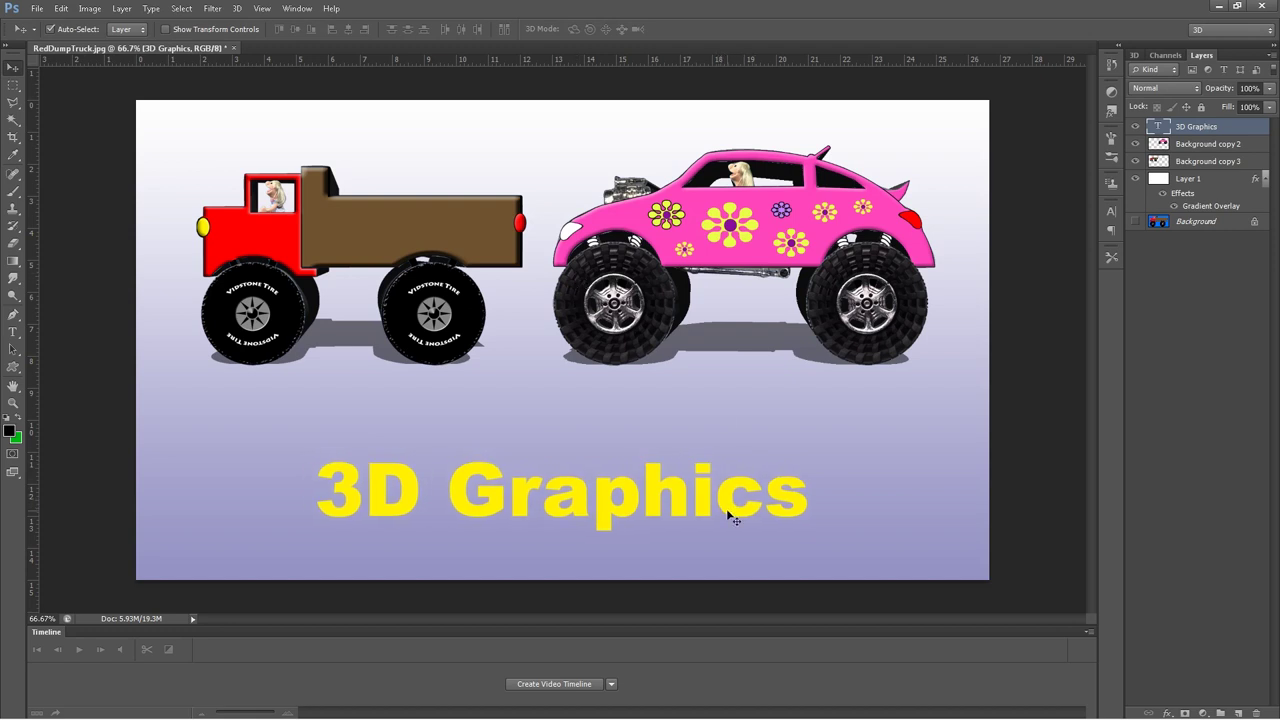
Step: Duplicate the 3D Graphics layer to create a 3D Graphics copy layer
right_click(1250, 132)
left_click(1218, 158)
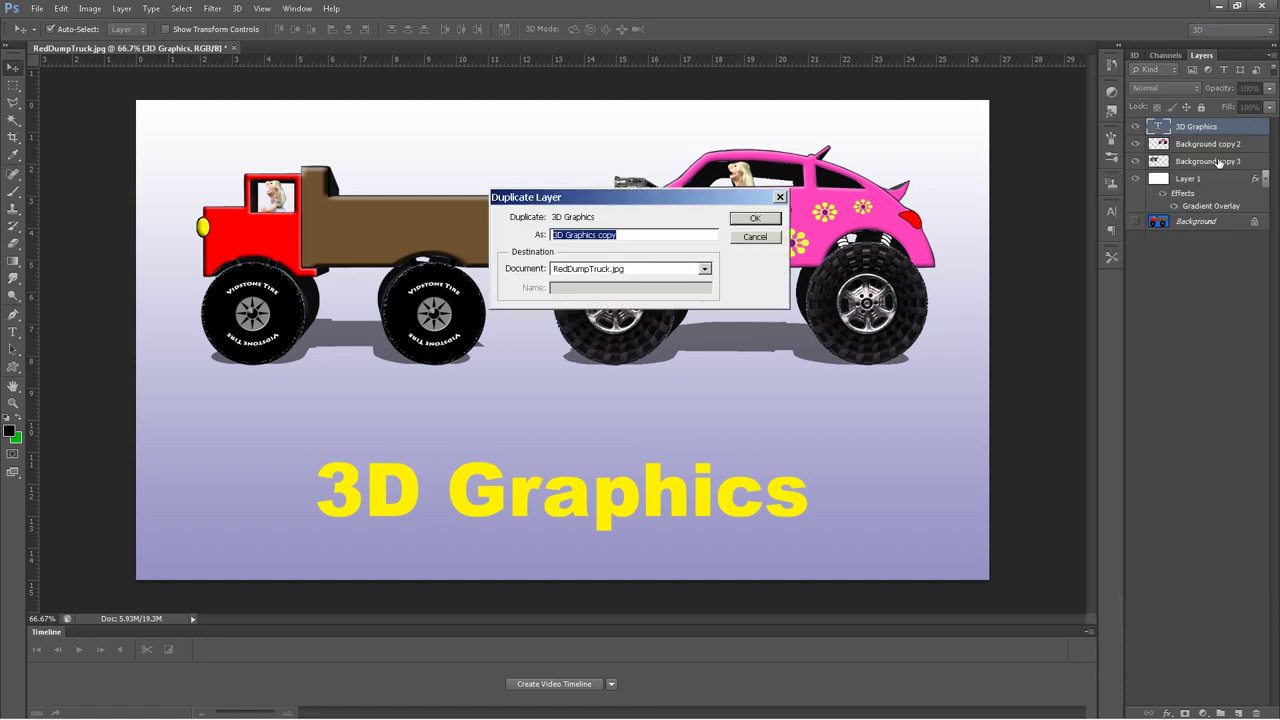
left_click(764, 220)
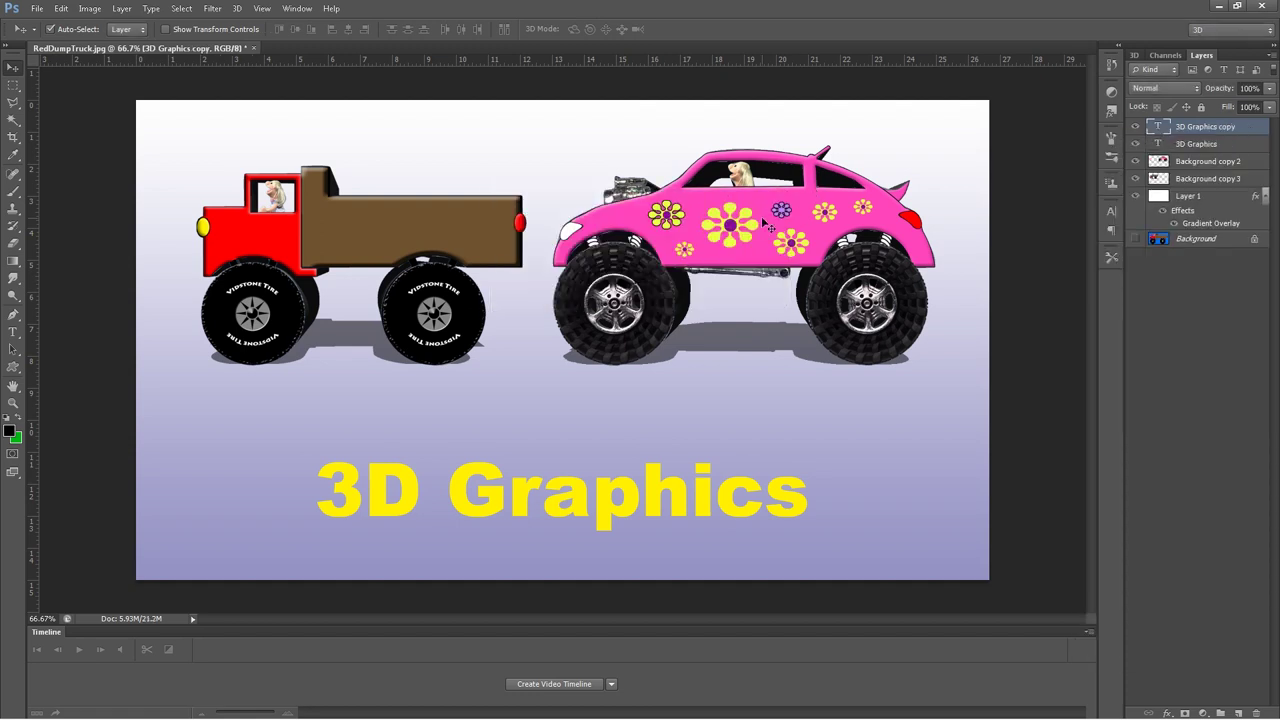
Step: Turn the original 3D Graphics text into a New 3D Extrusion from Selected Layer
left_click(1243, 151)
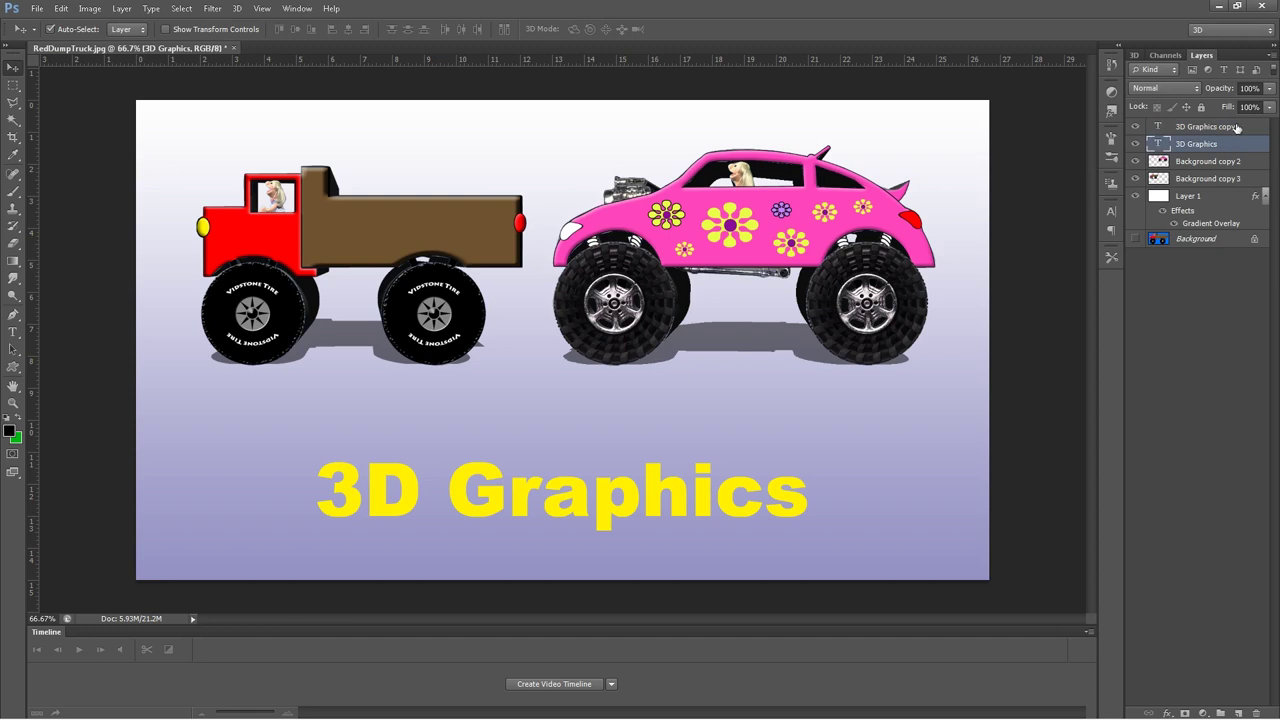
left_click(238, 9)
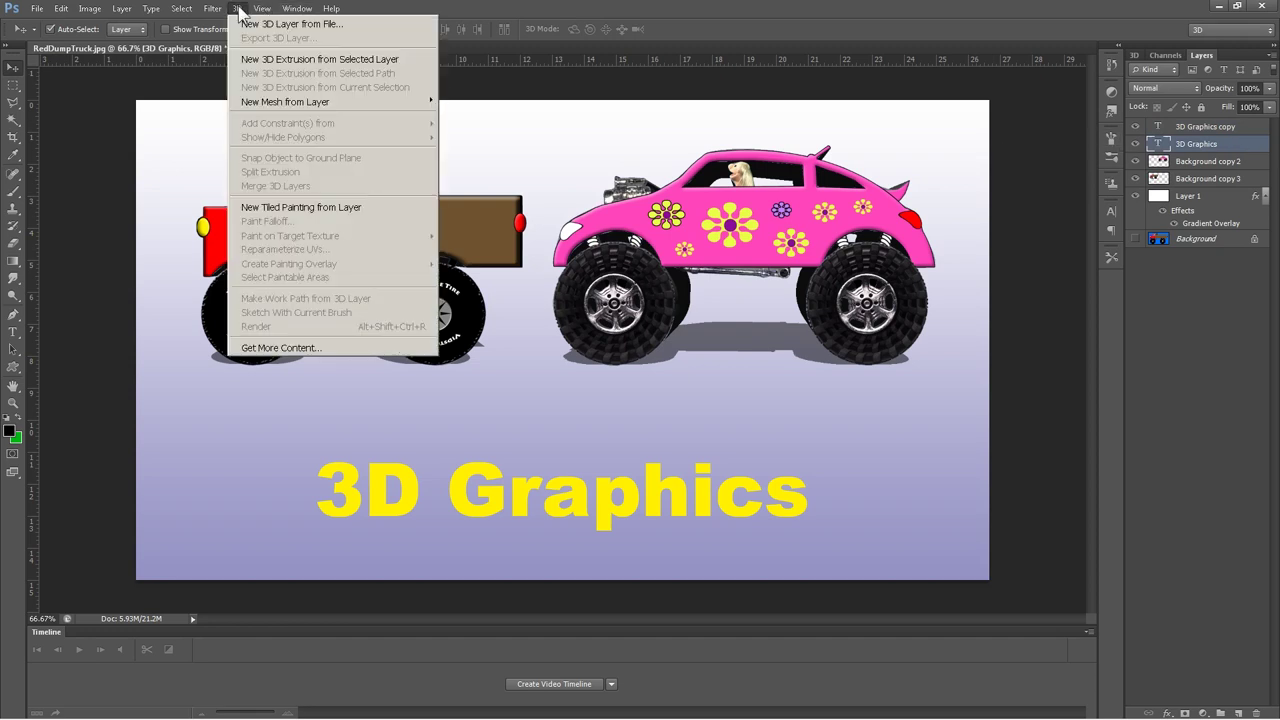
left_click(313, 62)
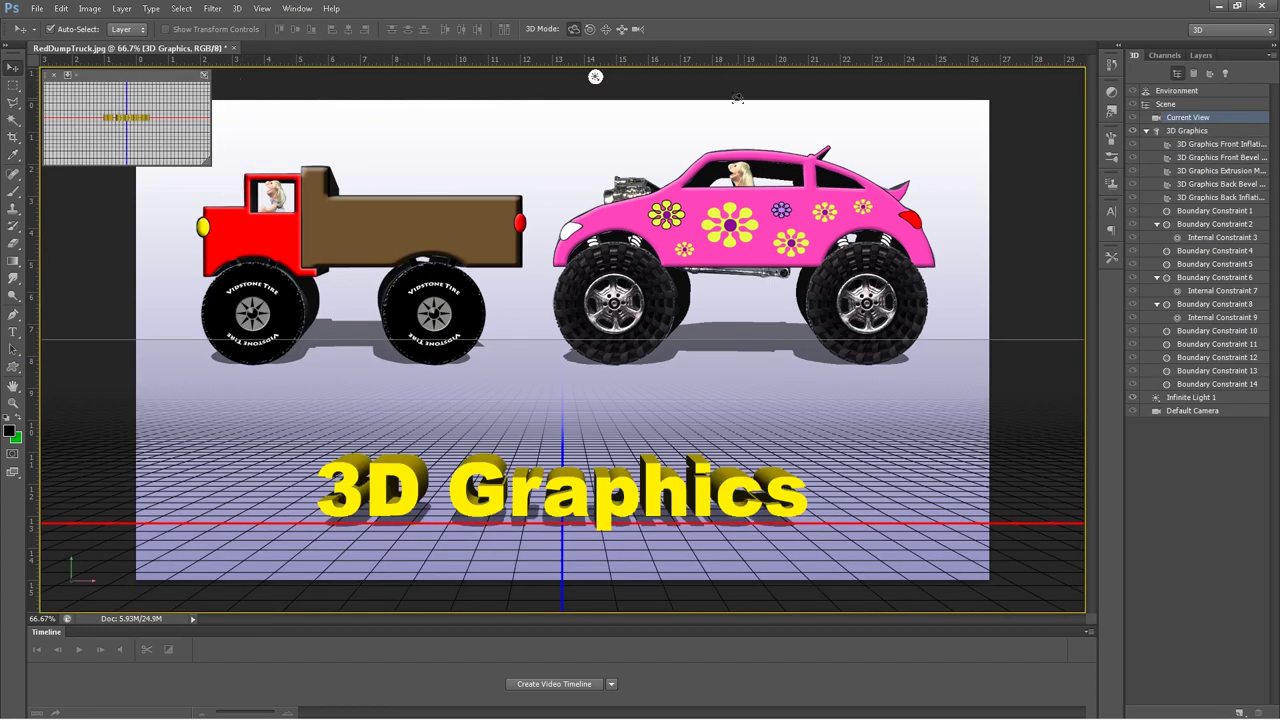
left_click(1201, 54)
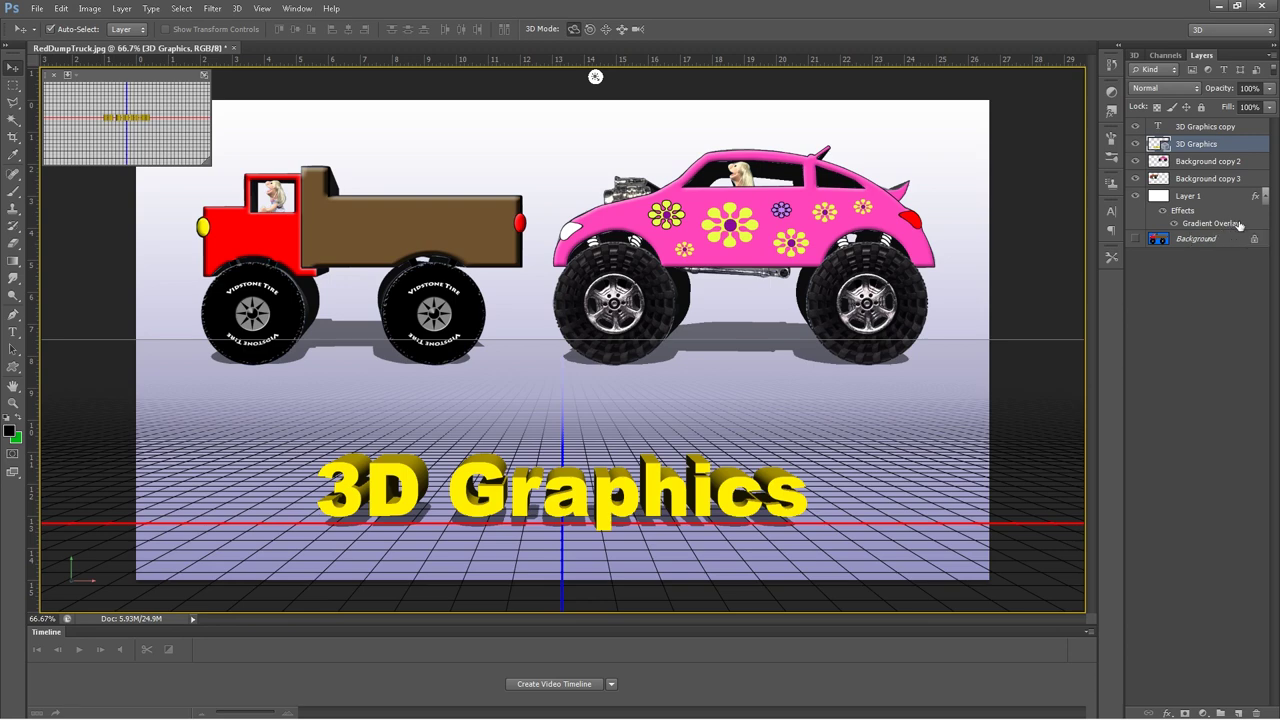
Step: Select the 3D Graphics copy layer and open its Layer Style settings
right_click(1257, 148)
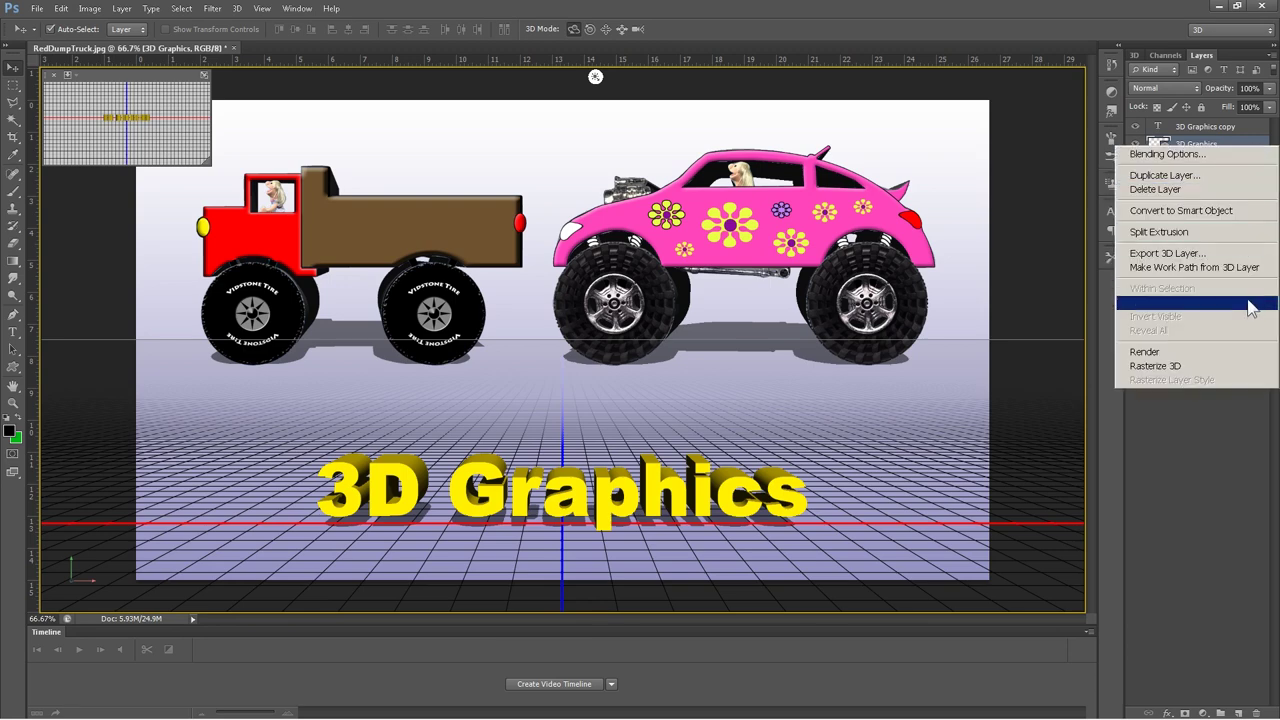
left_click(1231, 434)
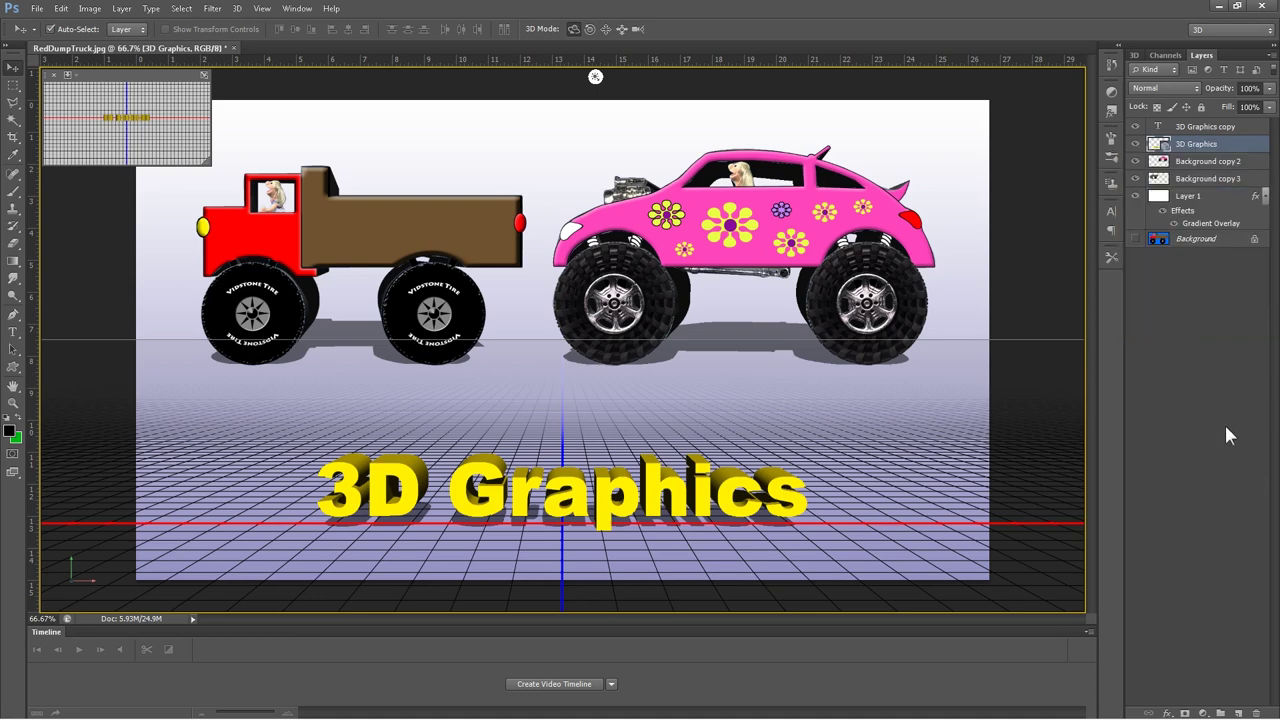
left_click(1247, 130)
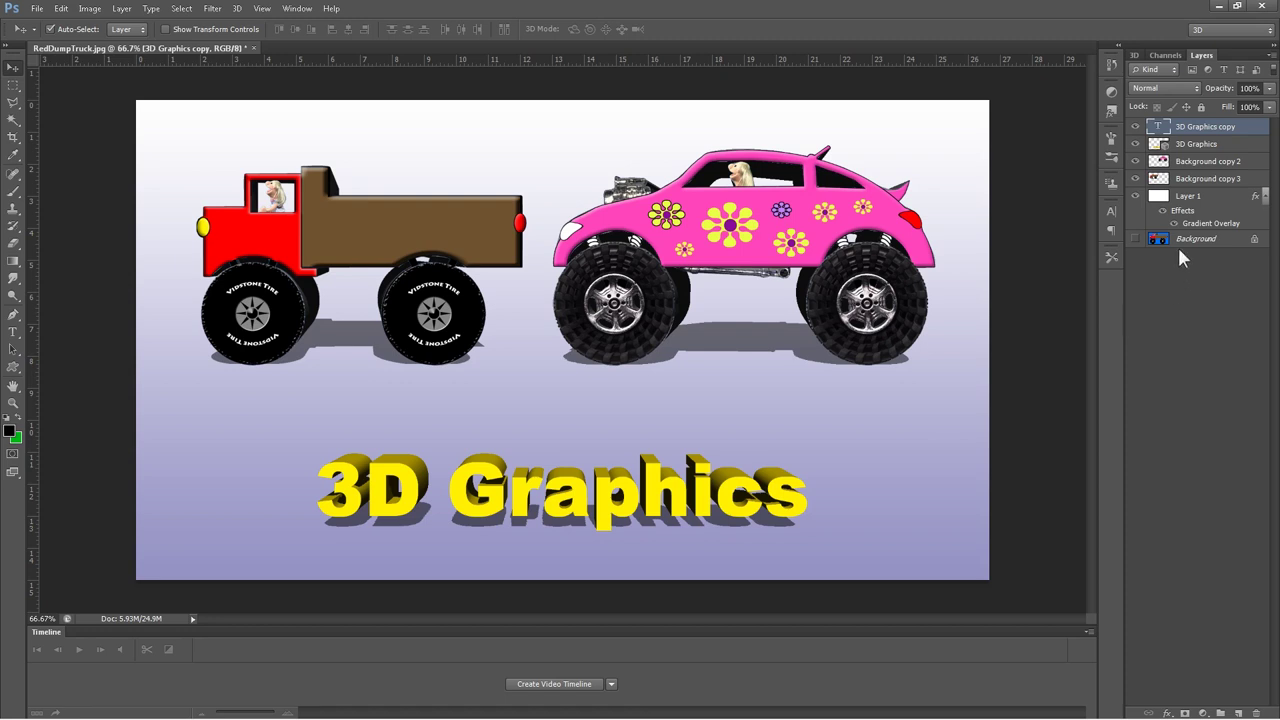
double_click(1255, 130)
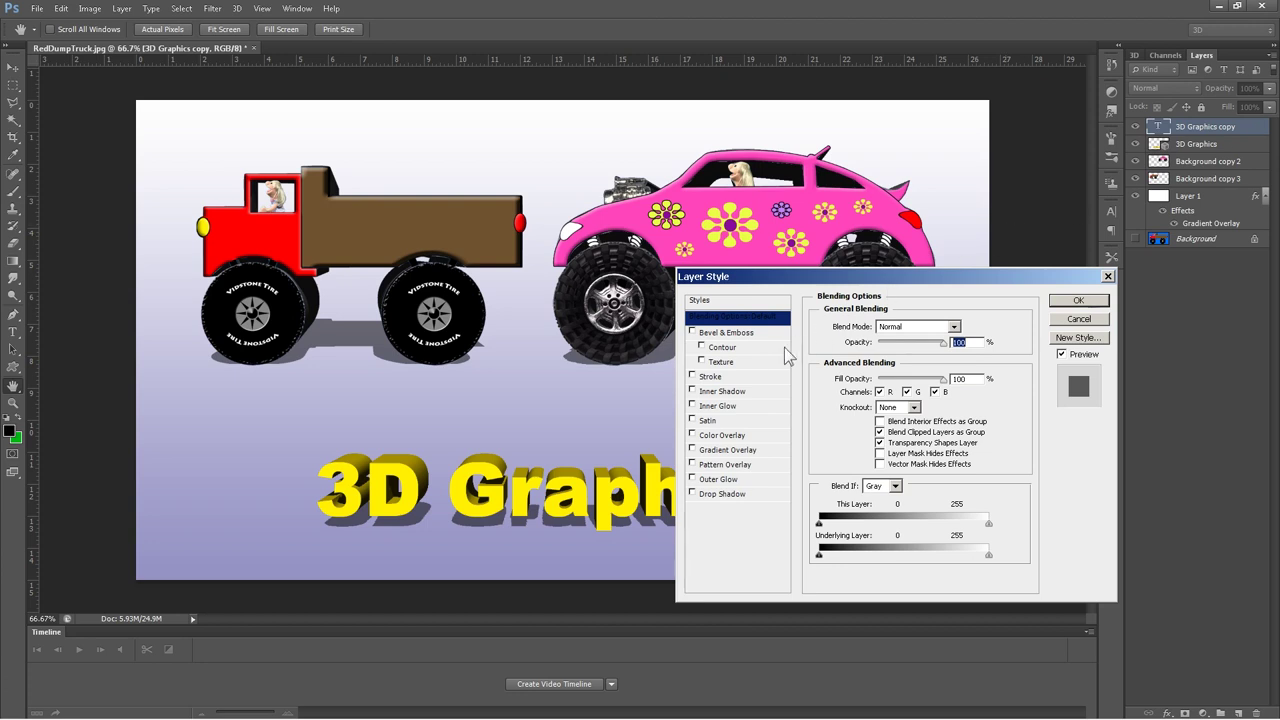
Step: Give the title copy a 3 px black outside Stroke and hide the extruded layer
left_click(711, 377)
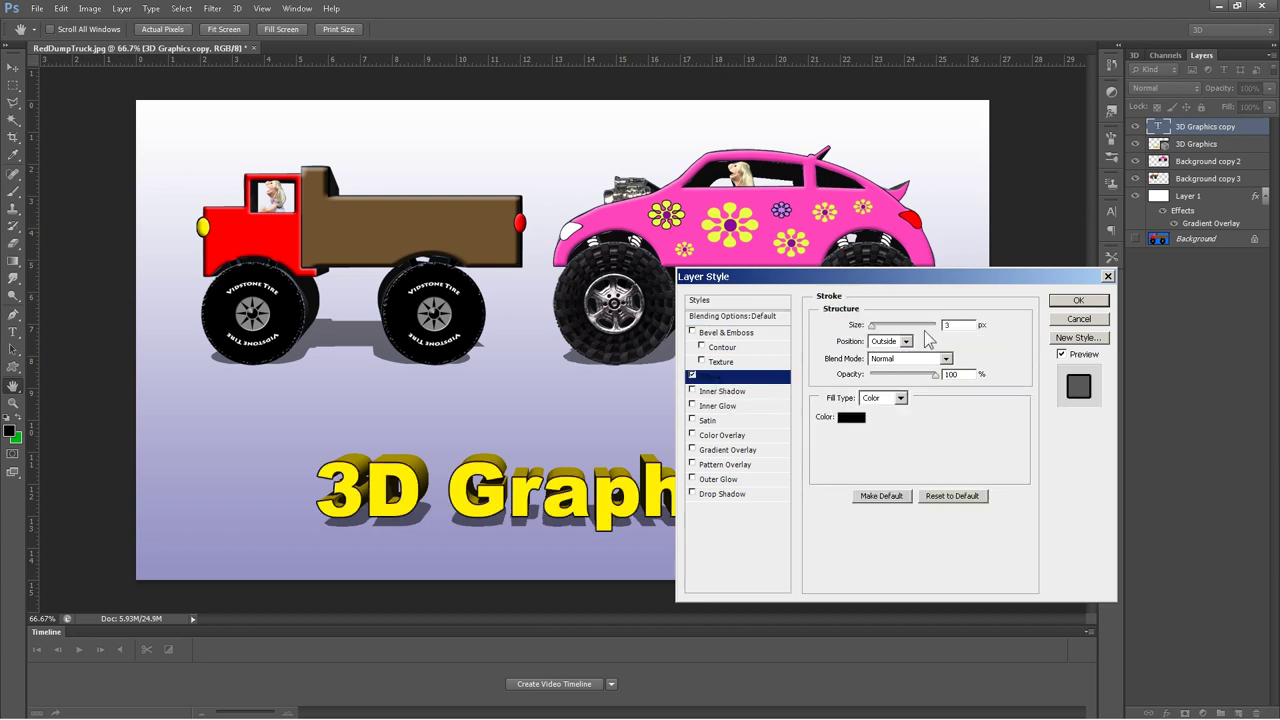
left_click(1076, 302)
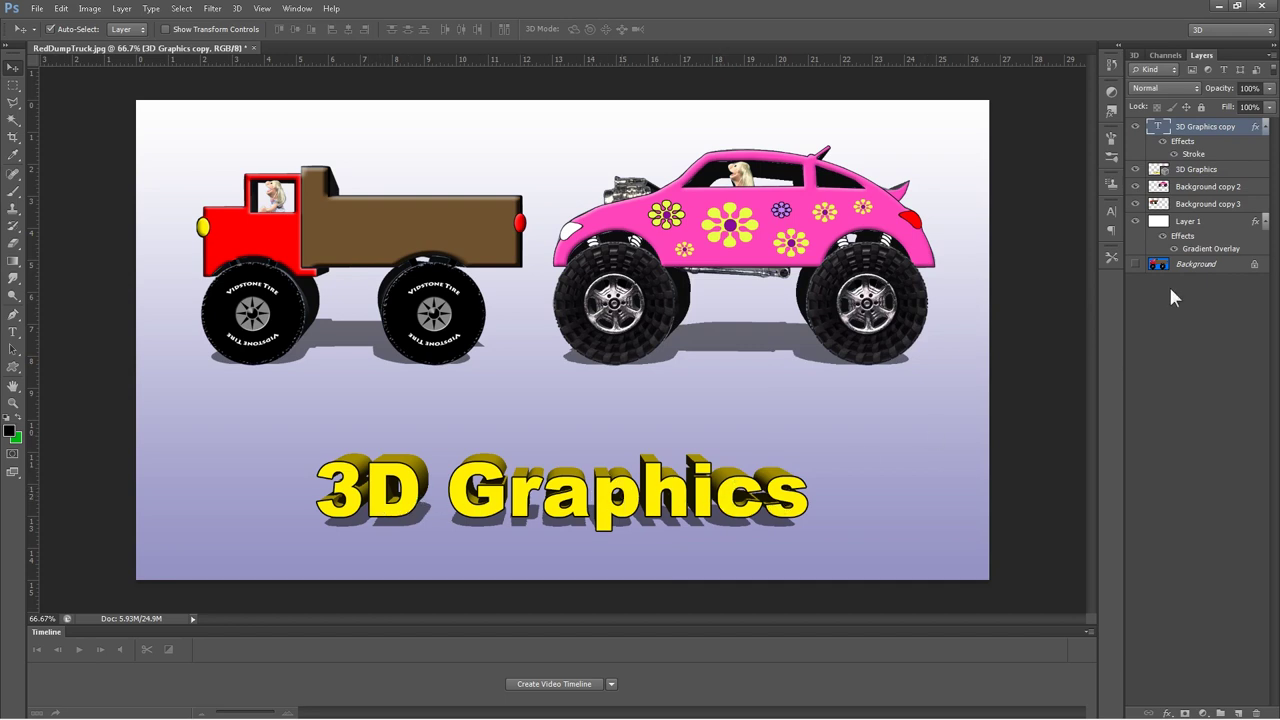
left_click(1134, 170)
Step: Move the pink bug and red truck lower and the stroked title up above them
left_click_drag(758, 246, 766, 420)
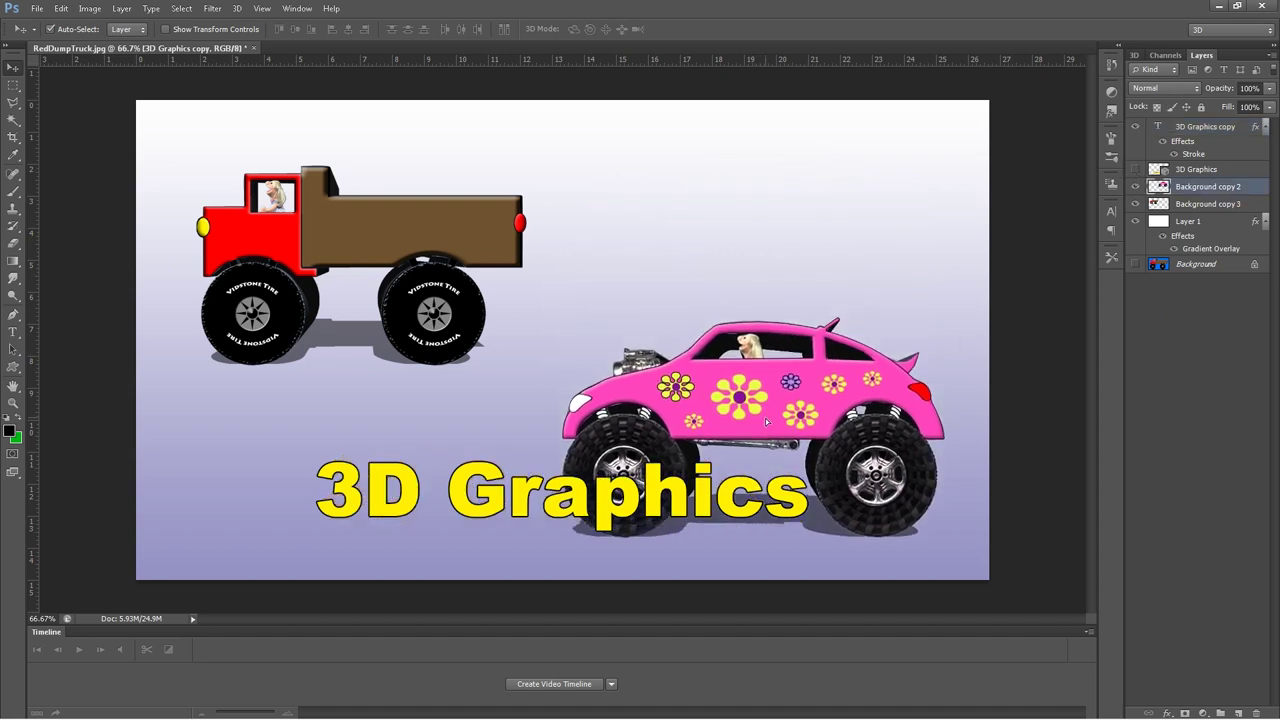
left_click_drag(365, 247, 364, 420)
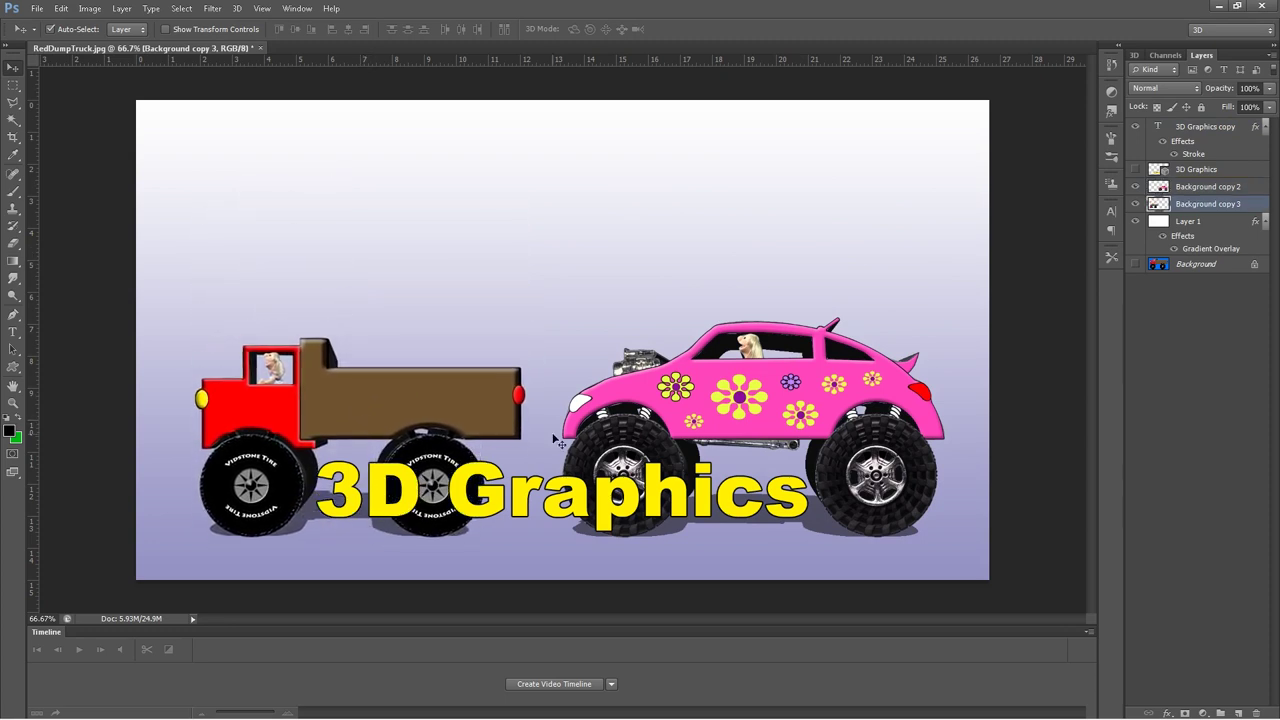
left_click_drag(604, 512, 588, 209)
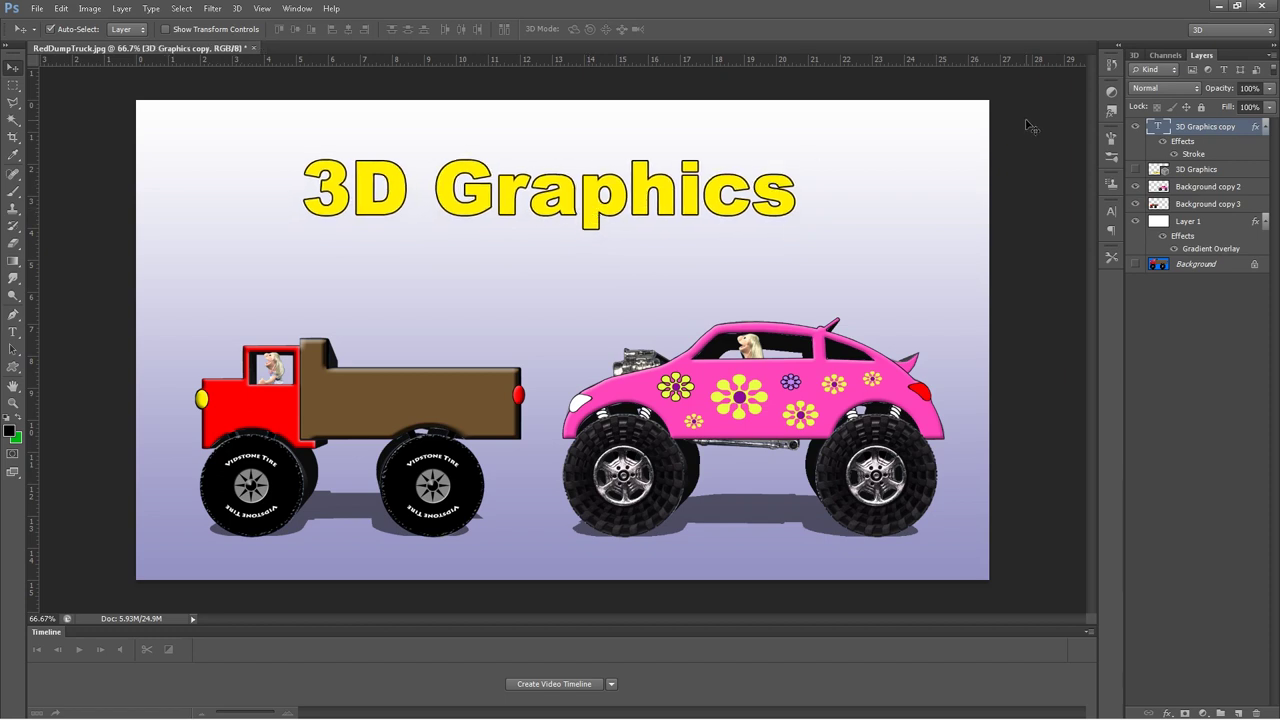
right_click(1220, 131)
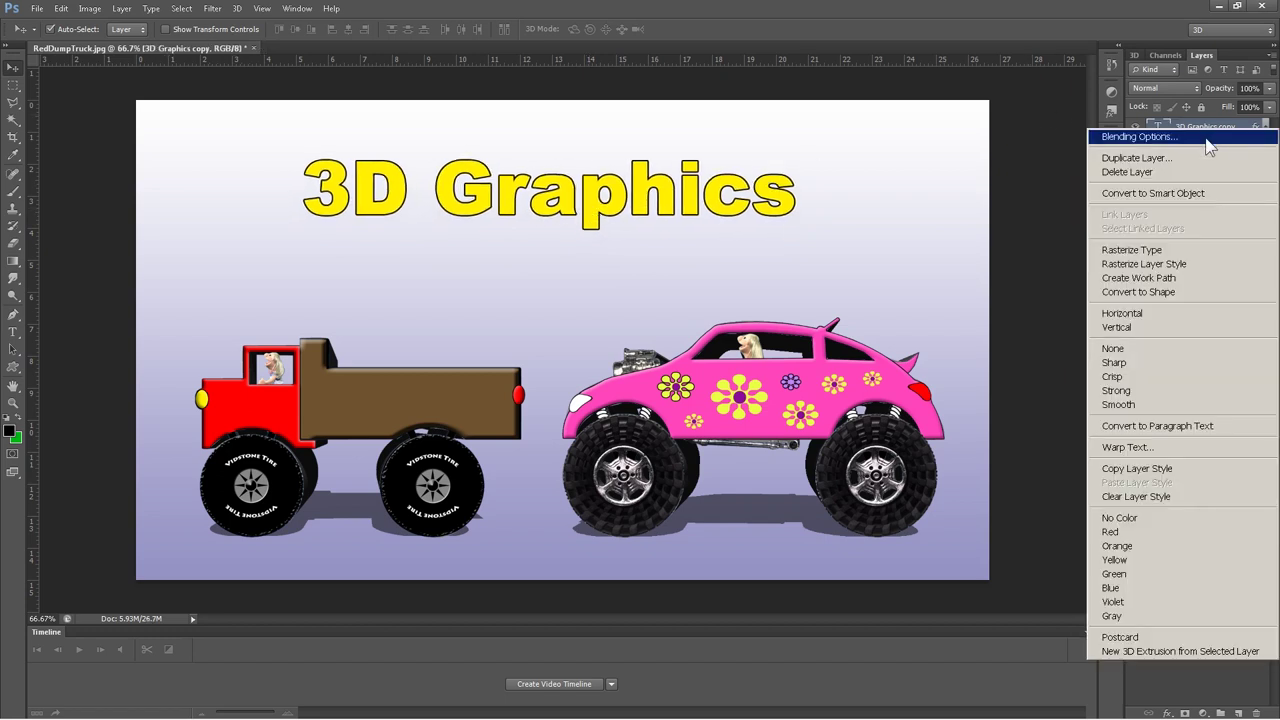
Step: Duplicate to 3D Graphics copy 2, extrude 3D Graphics copy, then reselect copy 2
left_click(1204, 164)
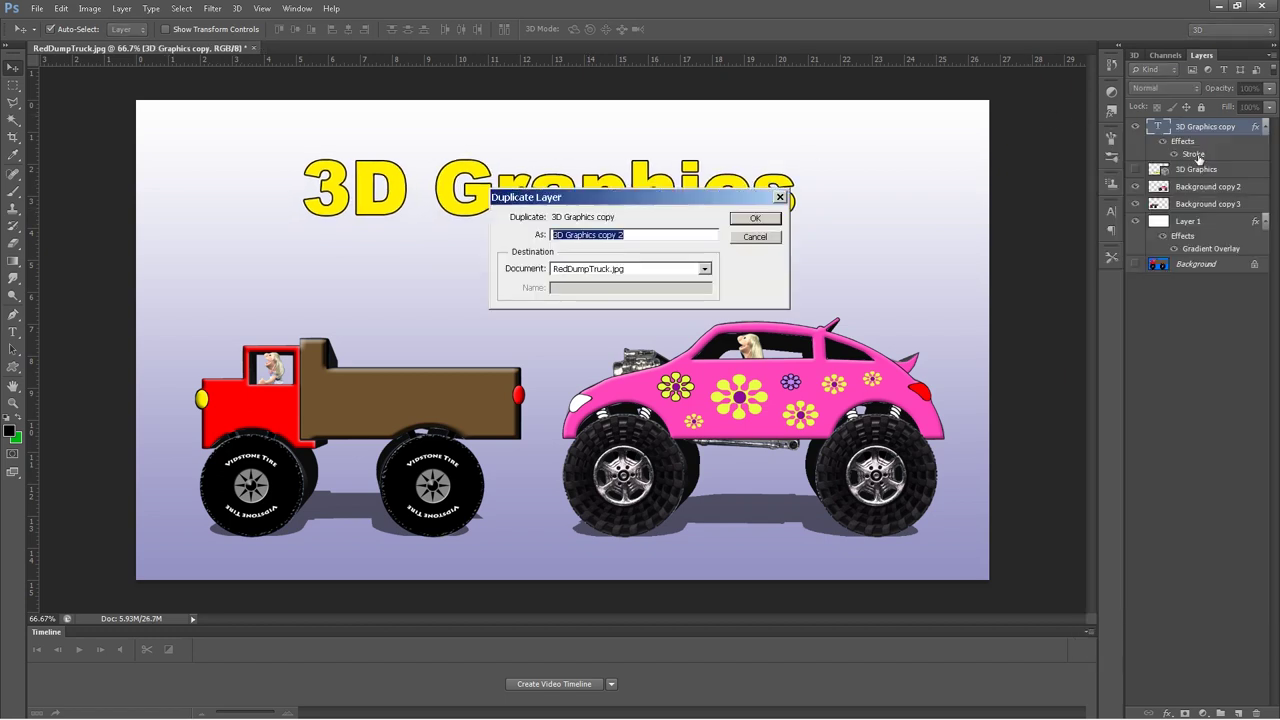
left_click(755, 218)
left_click(1209, 173)
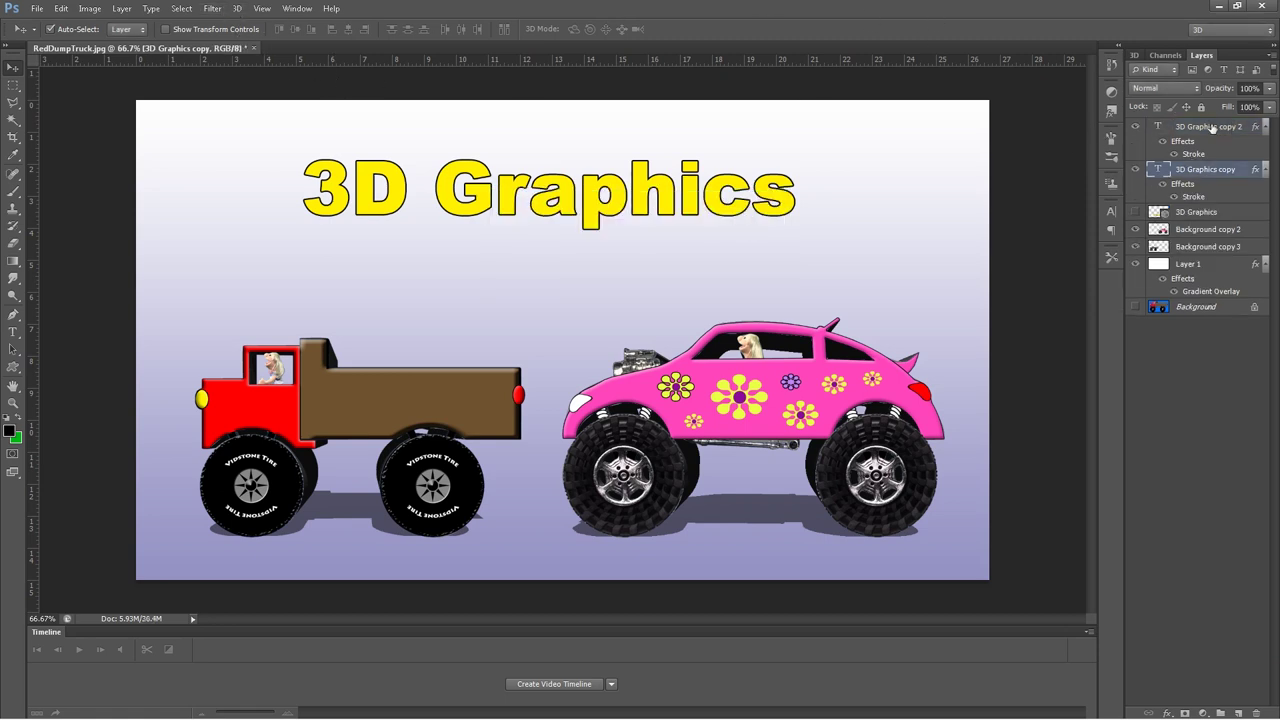
left_click(236, 8)
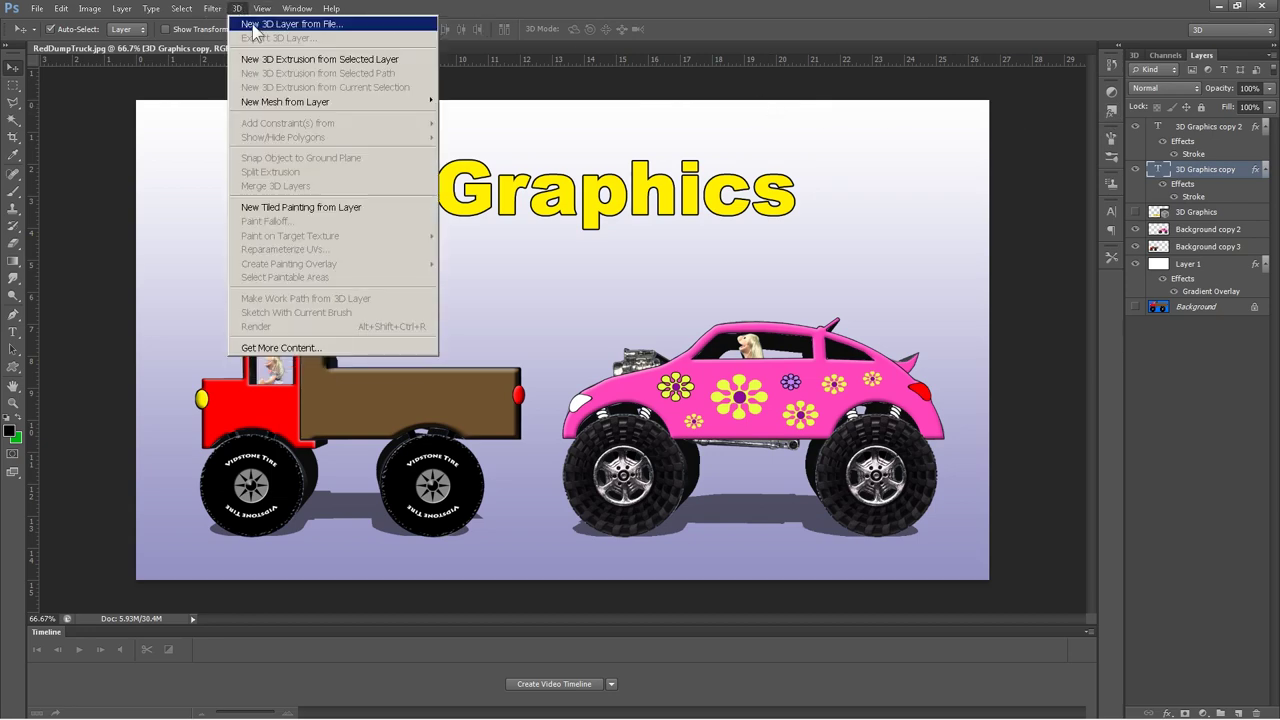
left_click(285, 60)
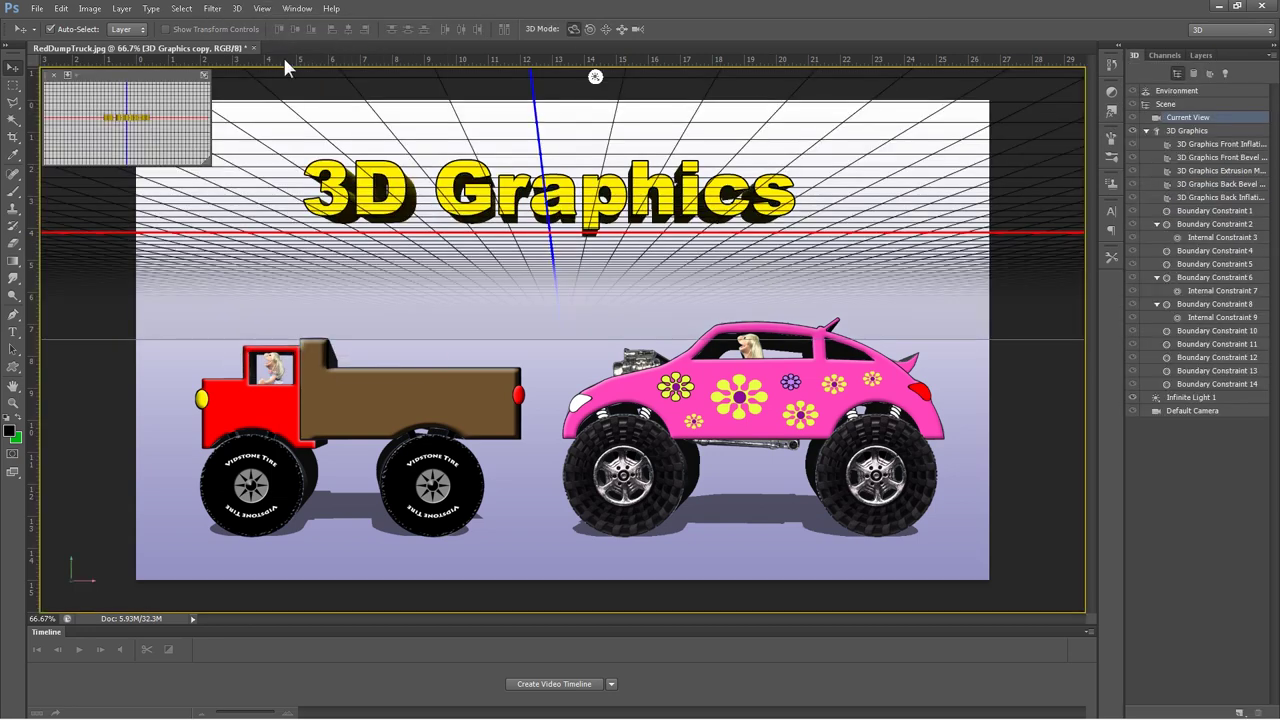
left_click(1201, 55)
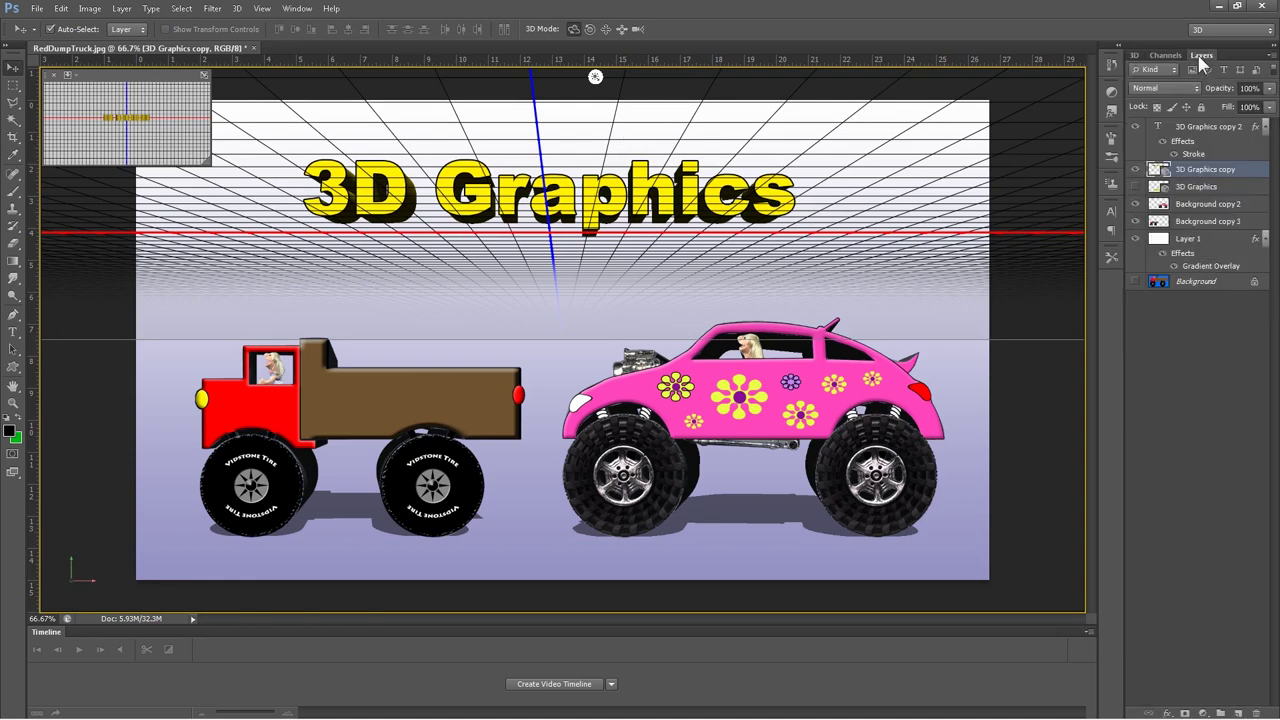
left_click(1213, 131)
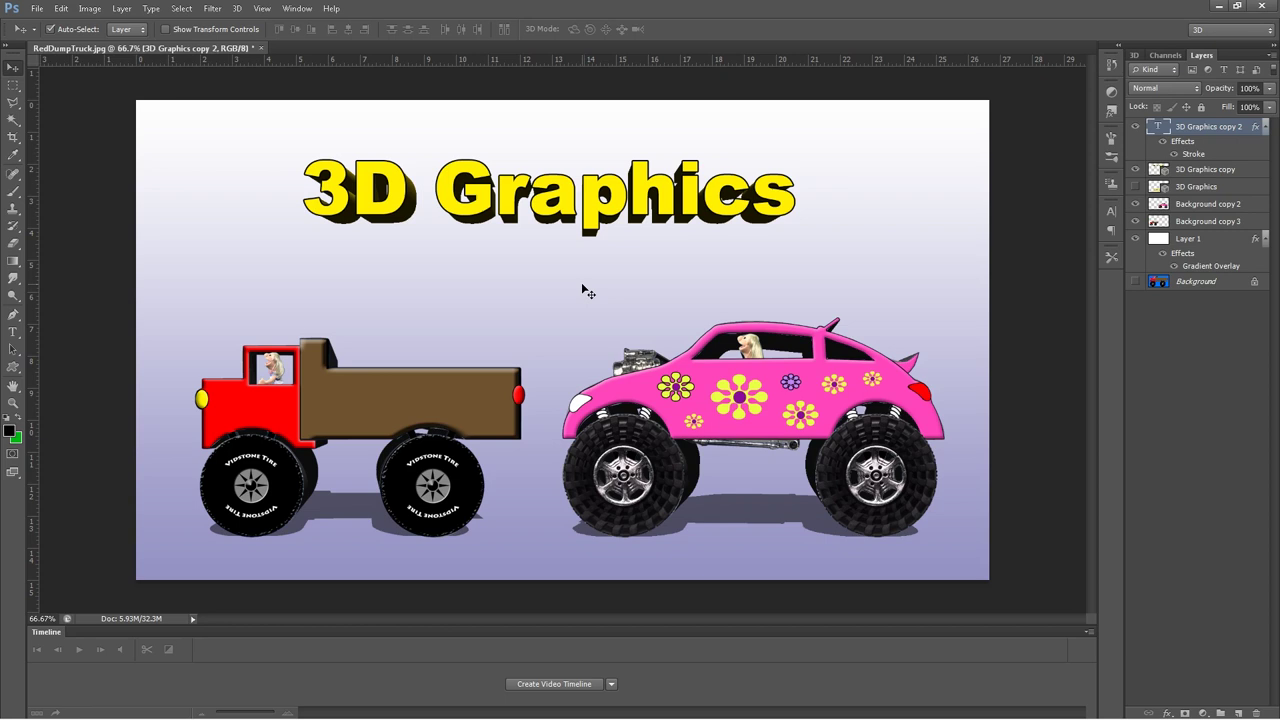
left_click(1240, 172)
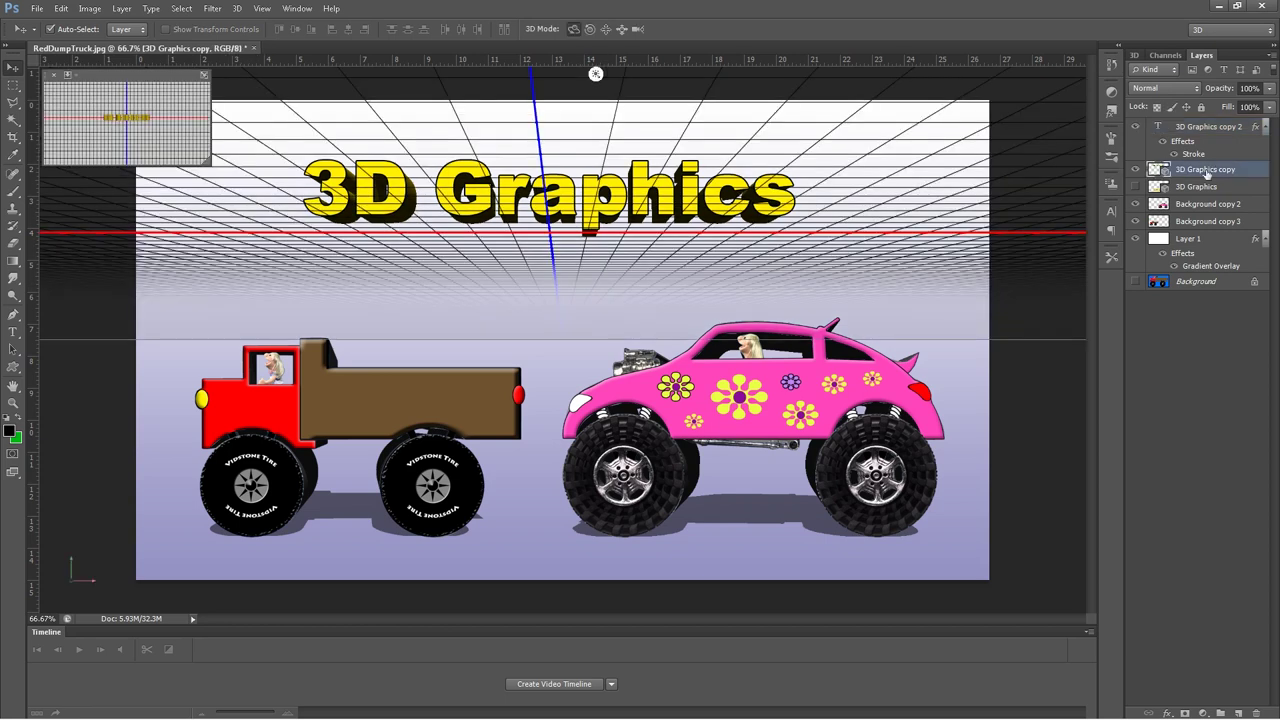
left_click_drag(541, 139, 556, 166)
left_click(61, 8)
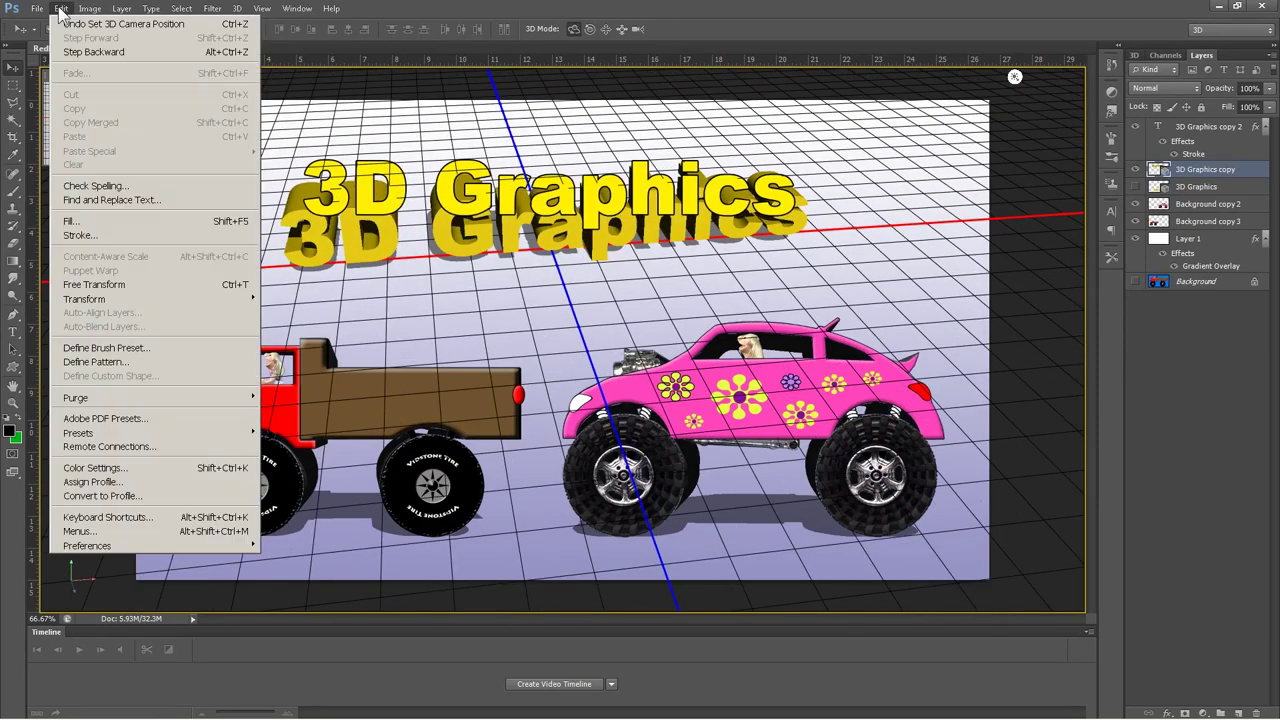
left_click(76, 24)
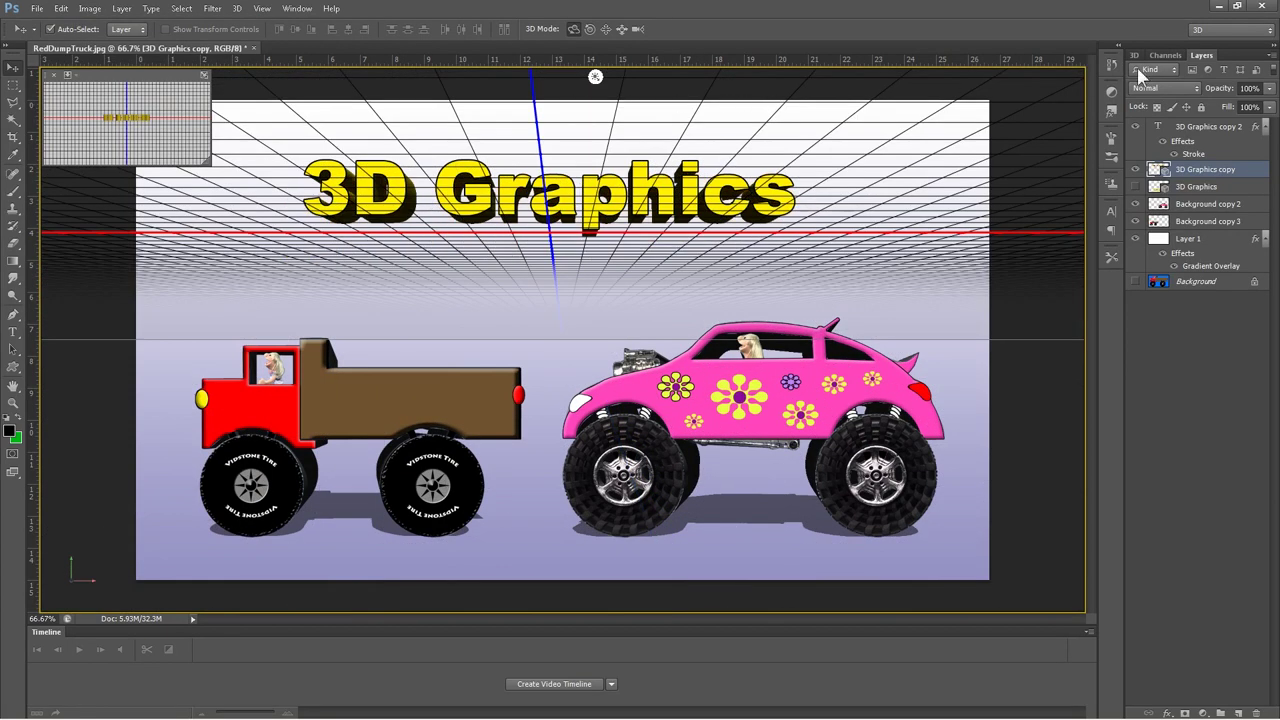
left_click(1222, 133)
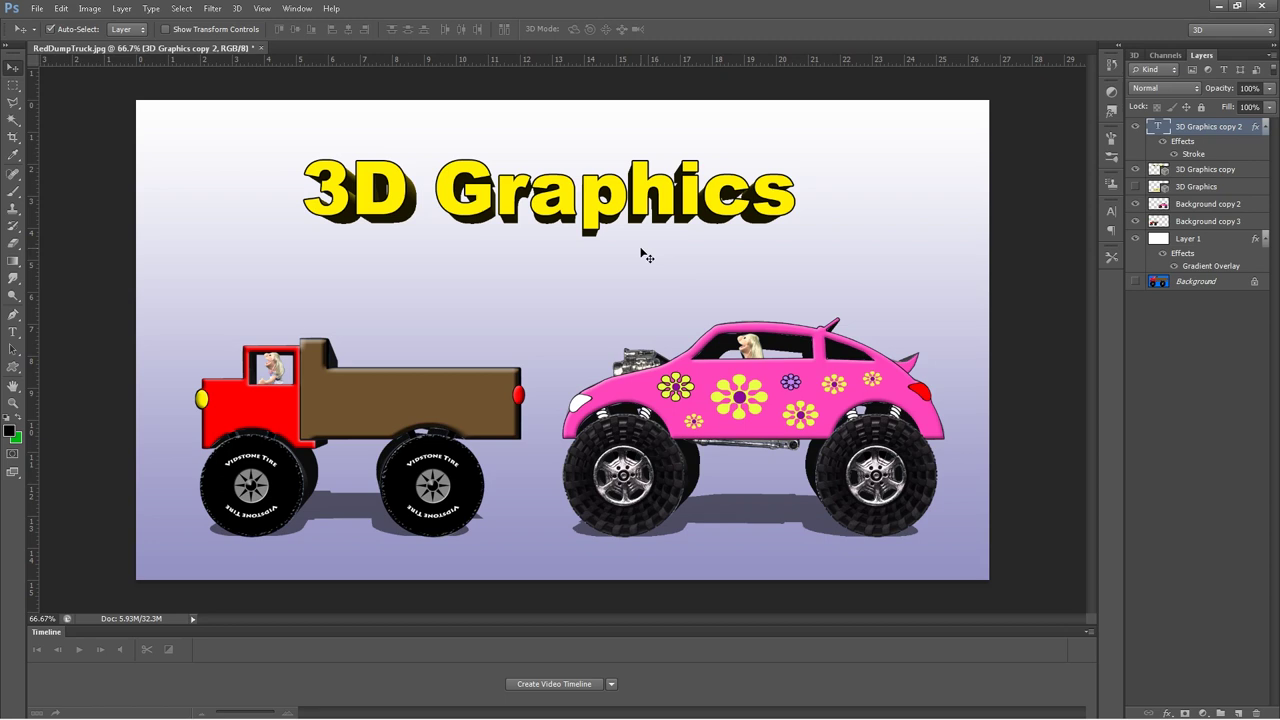
left_click(238, 9)
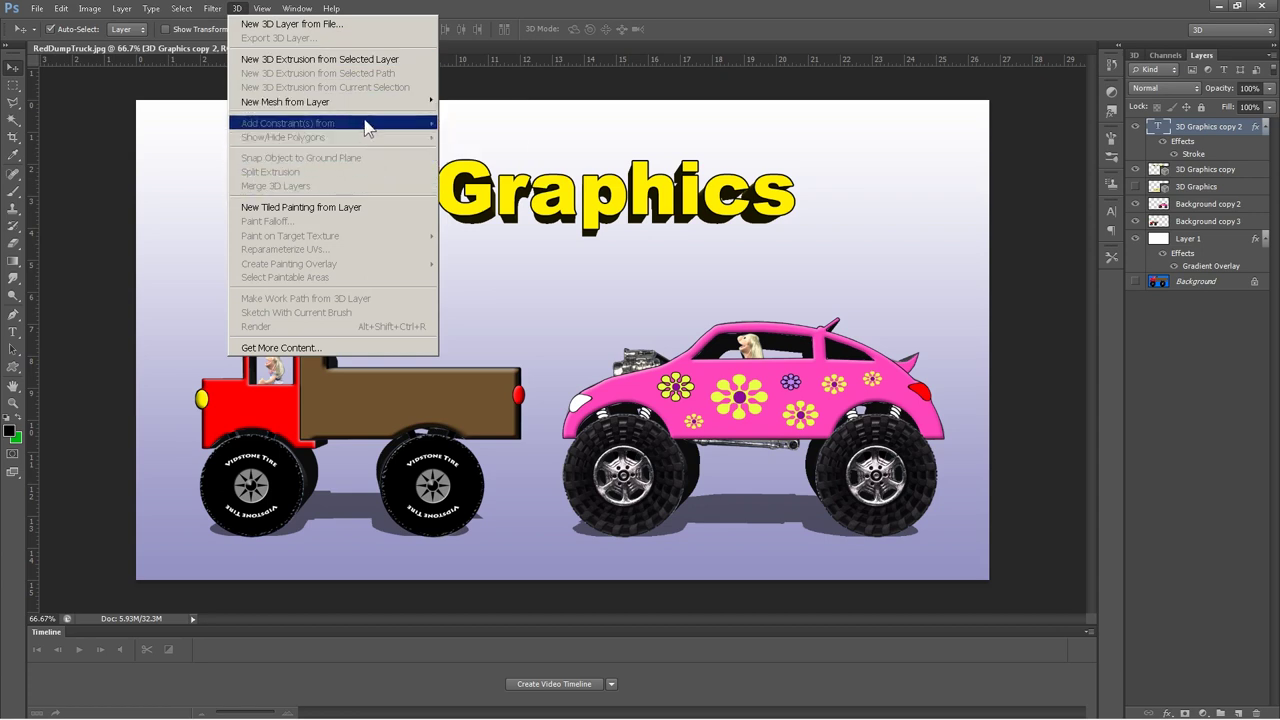
mouse_move(362, 107)
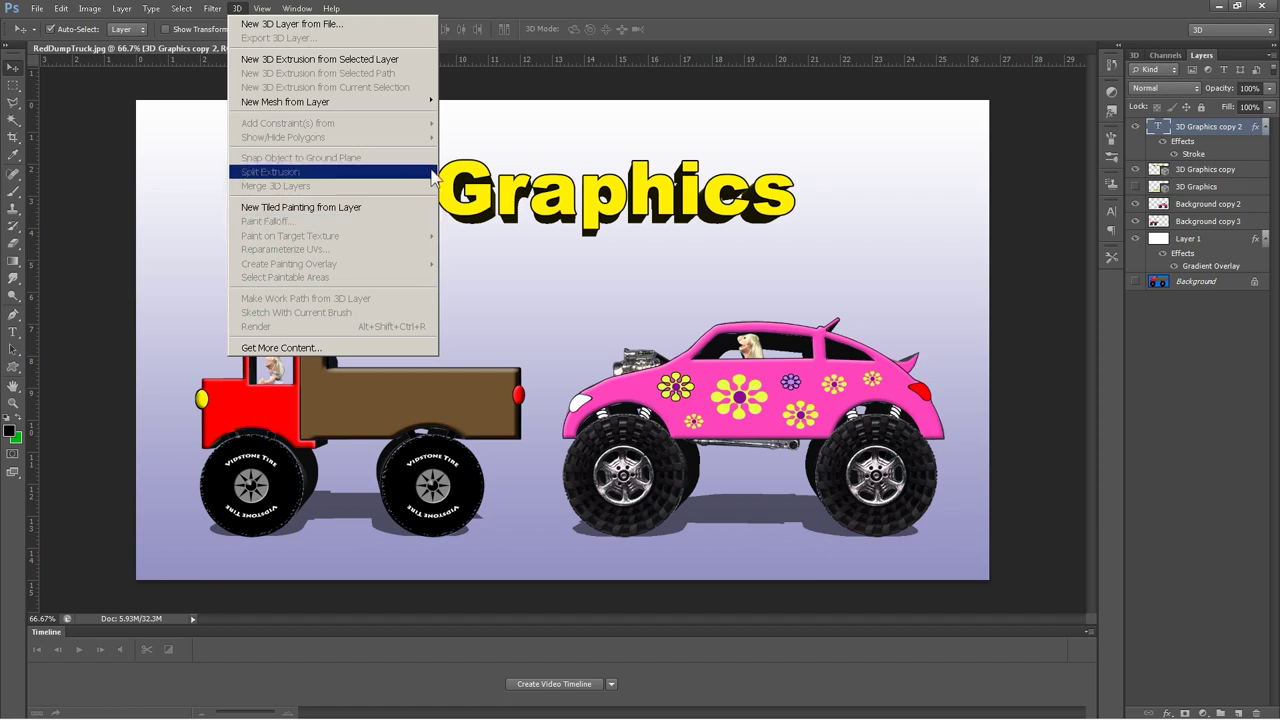
left_click(667, 18)
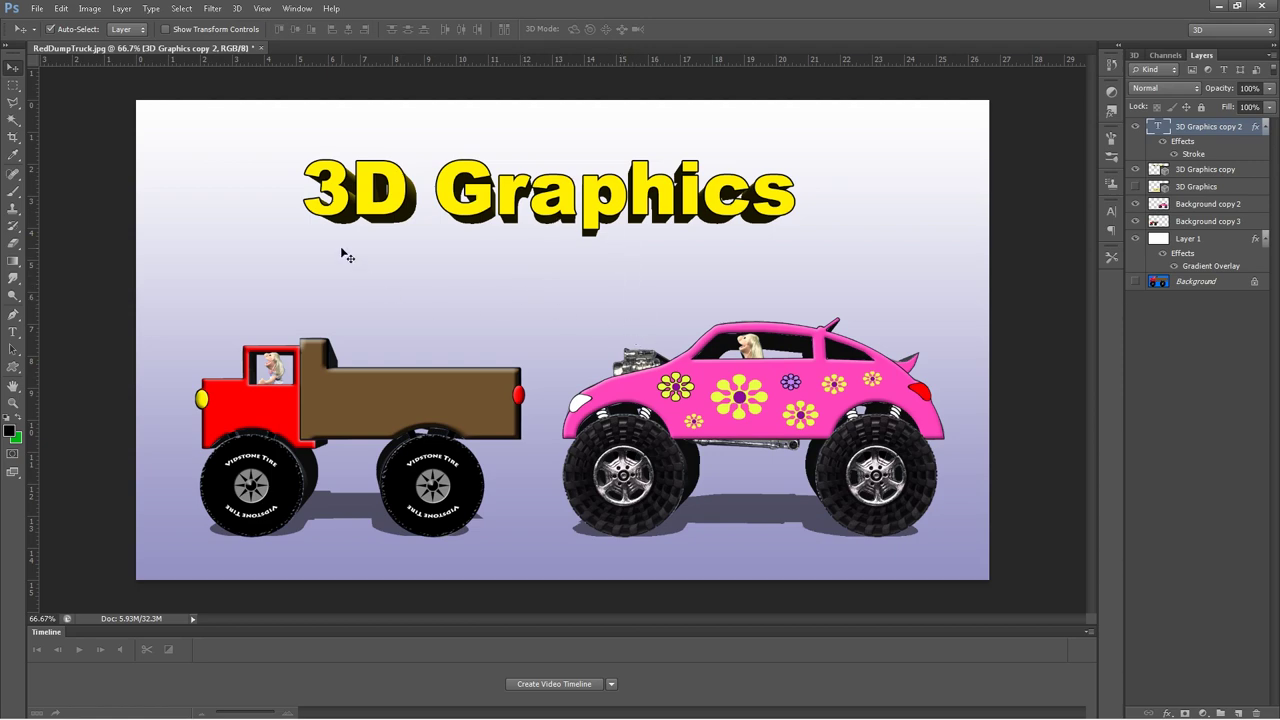
Step: Browse the Open dialog to the AniTrucks > Robot folder
left_click(38, 10)
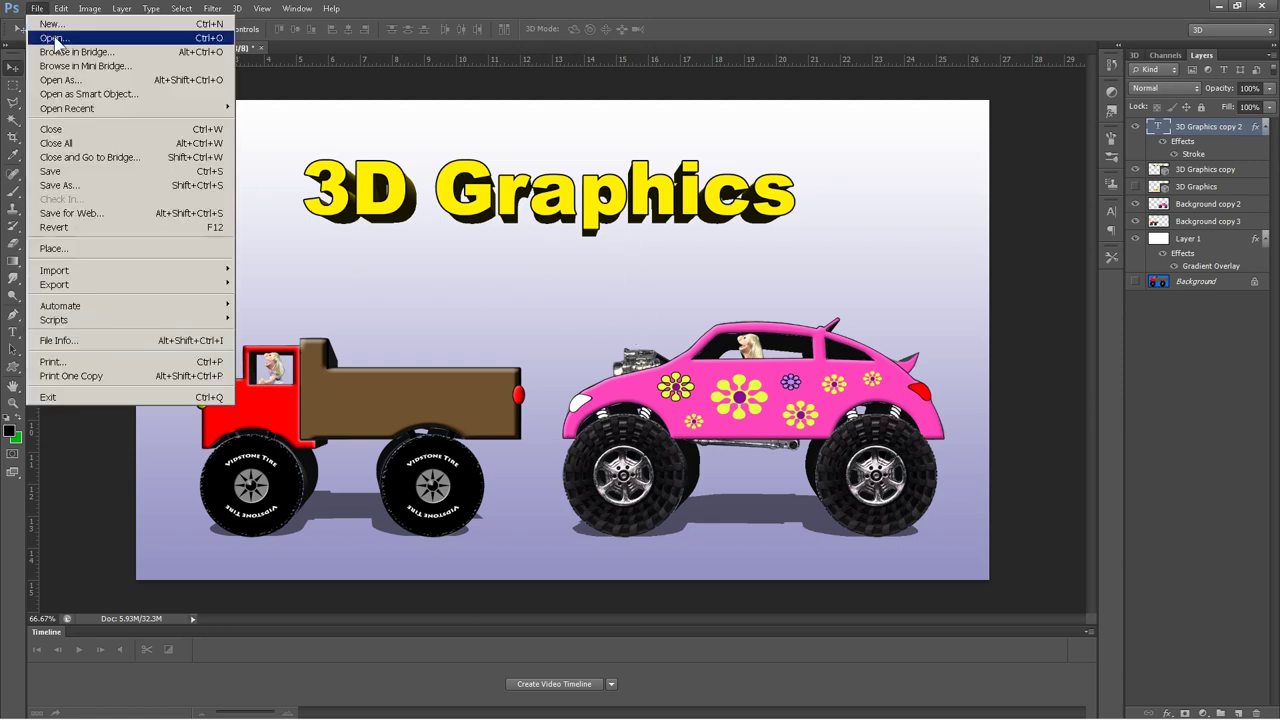
left_click(55, 38)
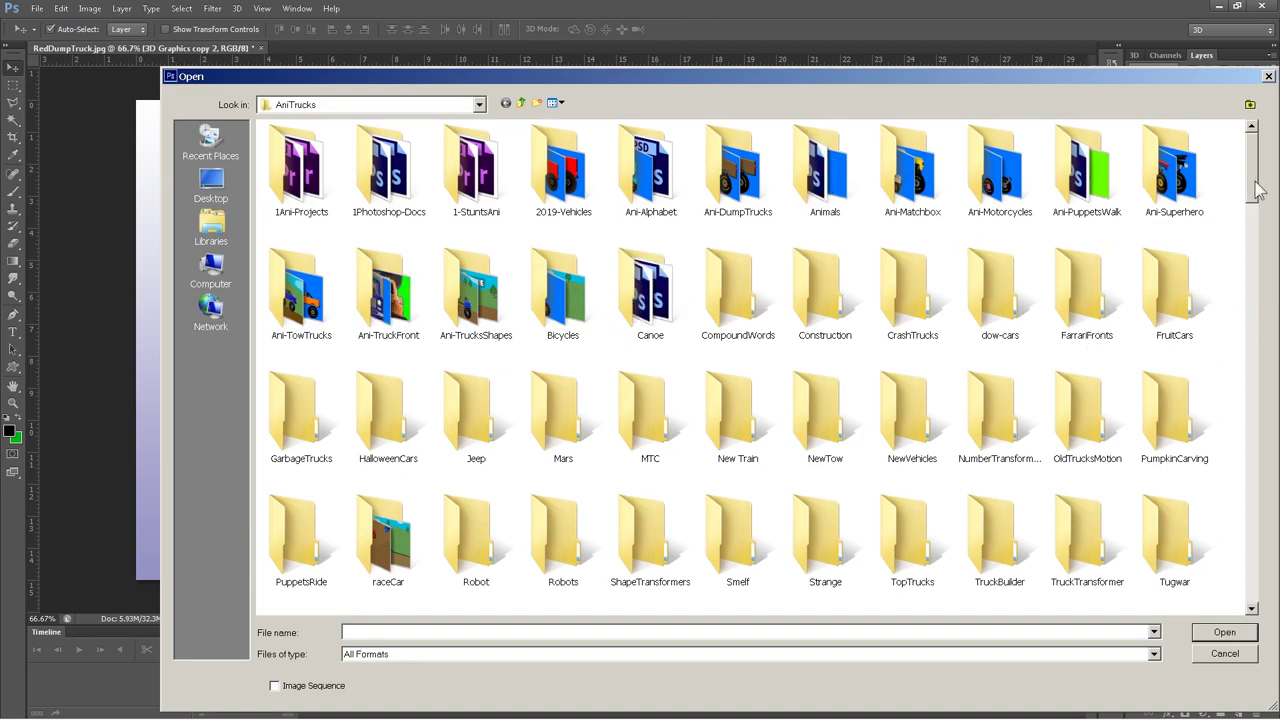
left_click_drag(1258, 190, 1275, 118)
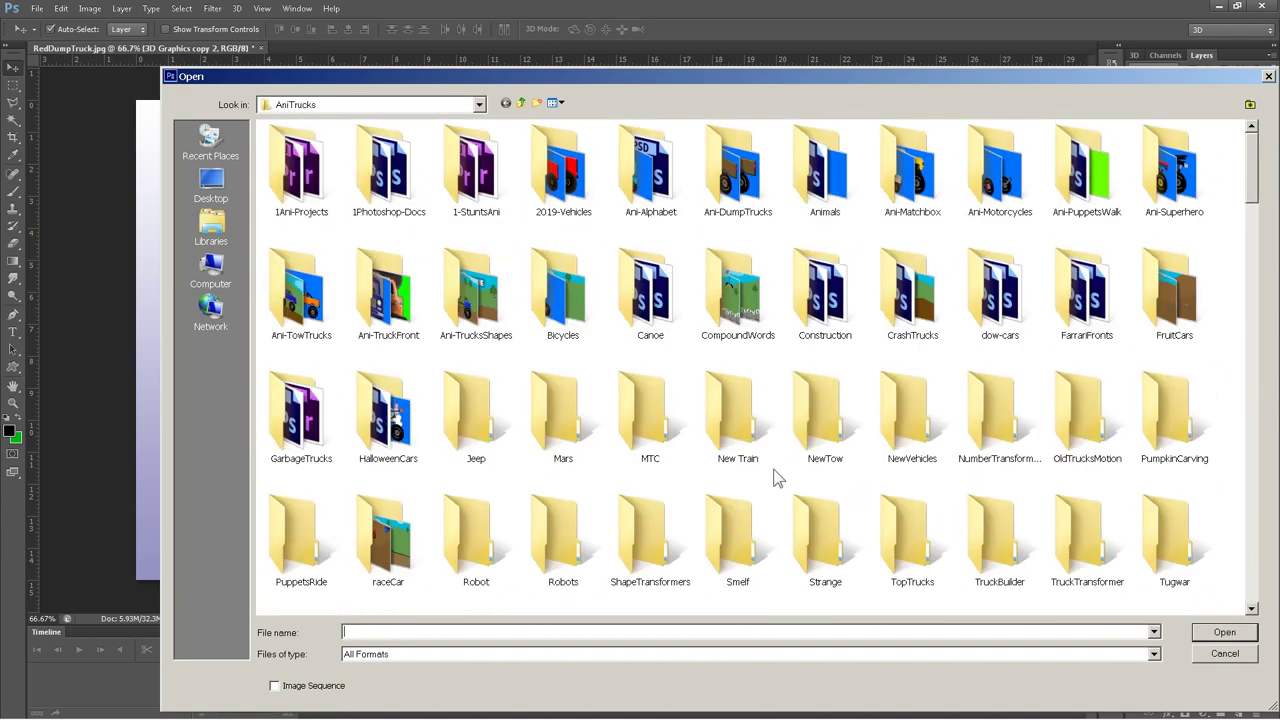
double_click(555, 537)
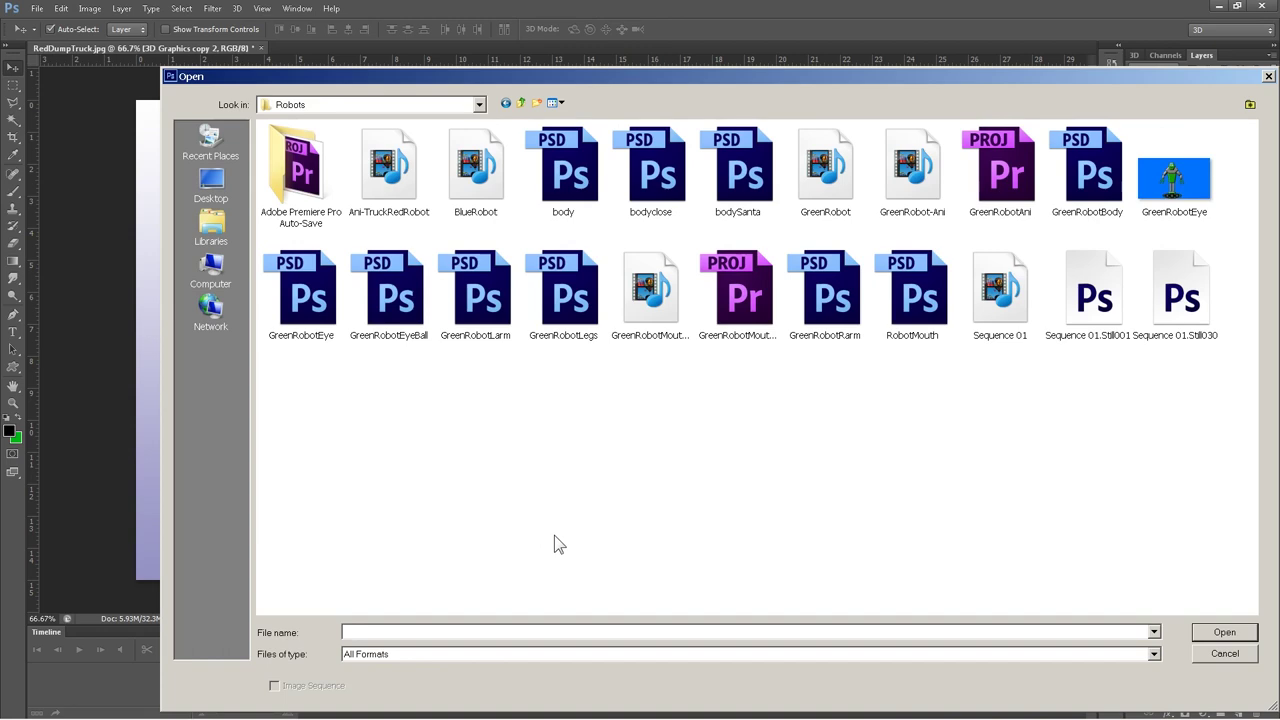
left_click(522, 102)
double_click(467, 548)
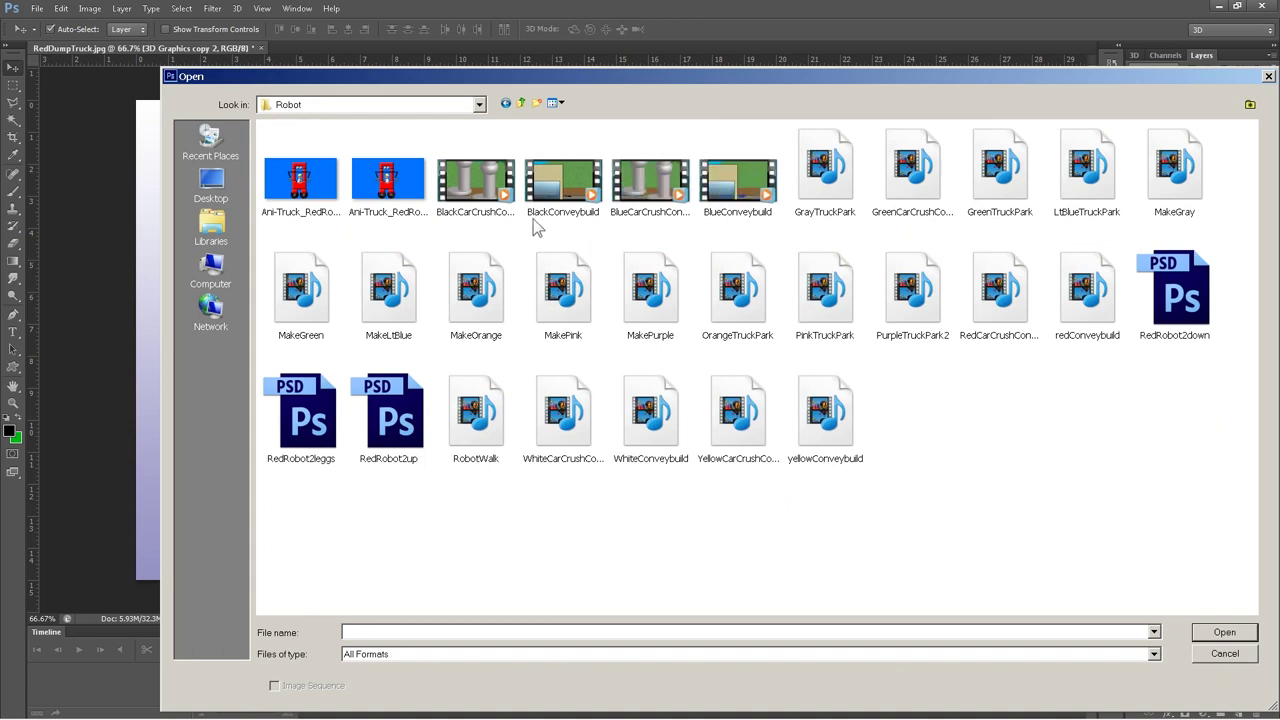
Step: Open the BlackCarCrushConveyor video with Adobe Encore
left_click(478, 188)
right_click(478, 186)
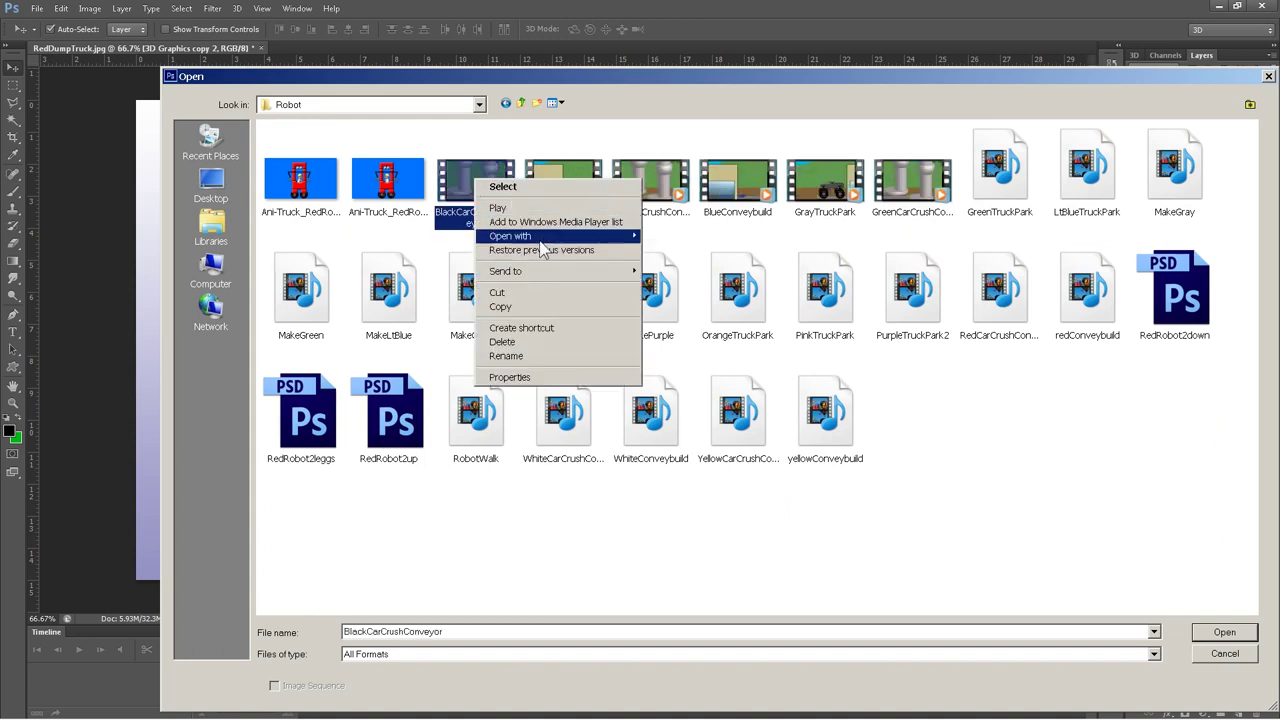
mouse_move(614, 243)
left_click(664, 240)
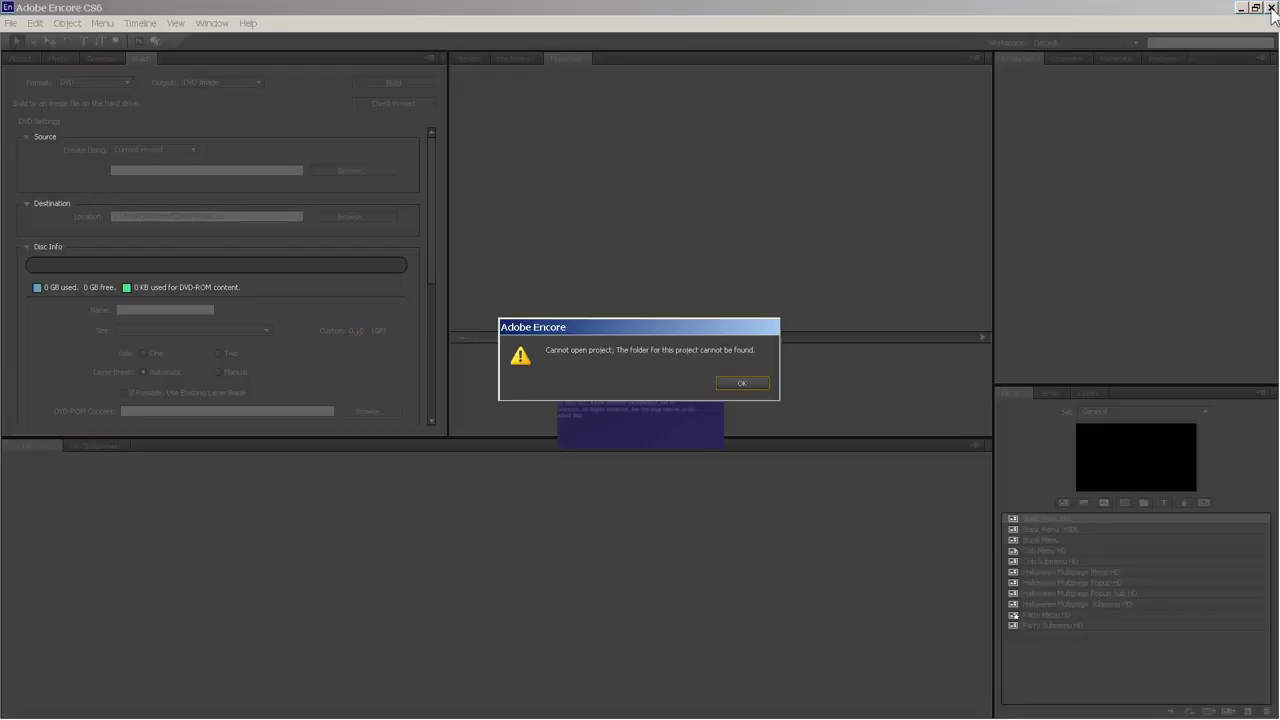
Step: Dismiss Encore's 'Cannot open project' error
left_click(757, 385)
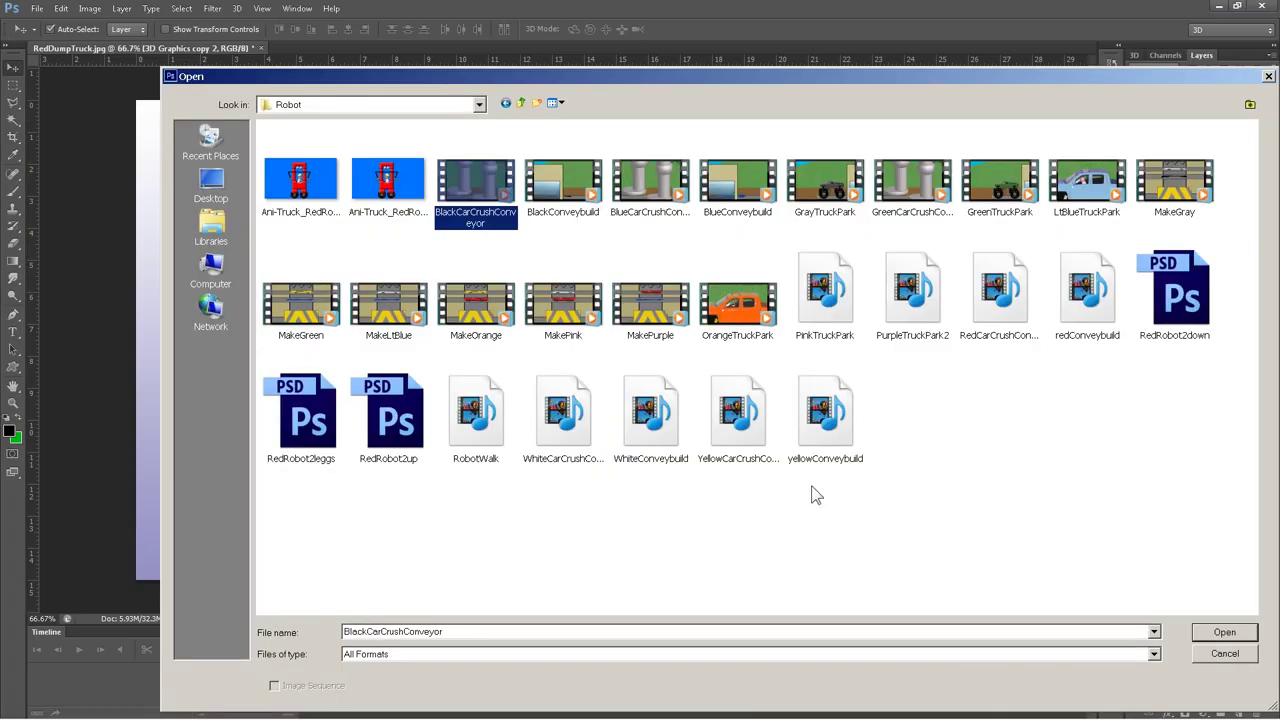
Step: Open the BlackCarCrushConveyor video in Adobe Photoshop CS6
right_click(477, 175)
mouse_move(592, 237)
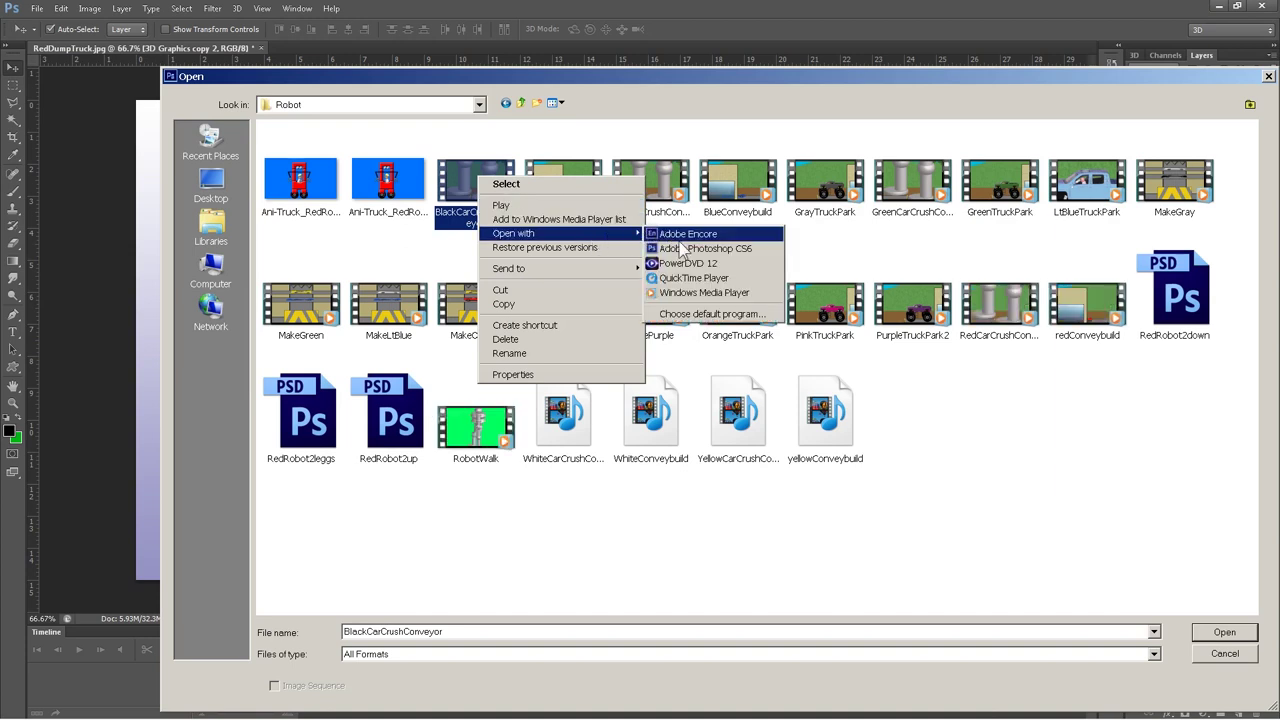
left_click(684, 247)
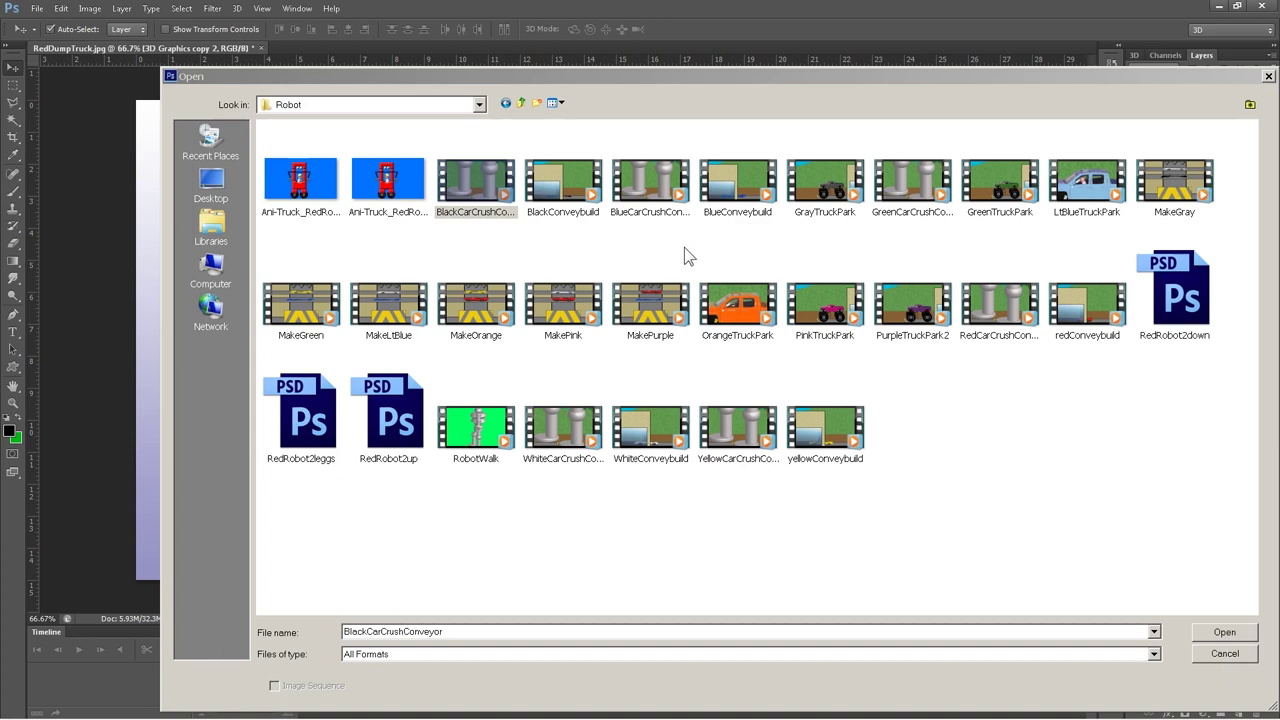
left_click(1215, 636)
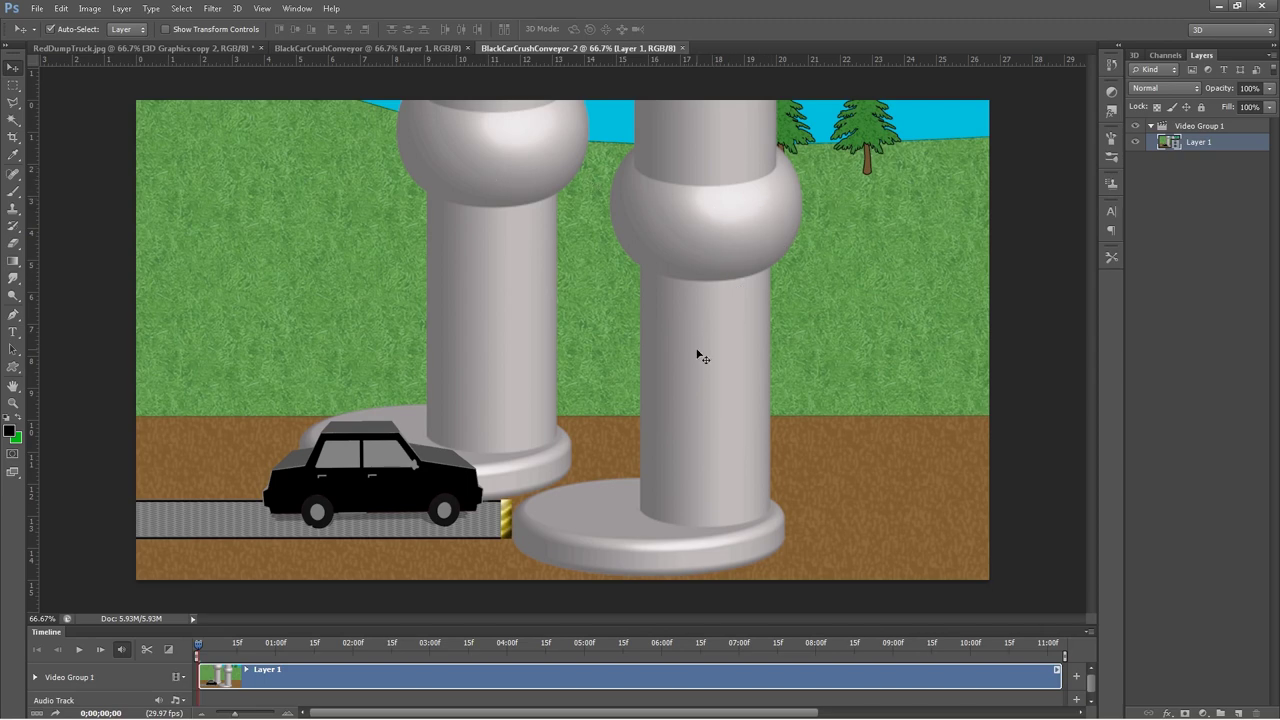
Step: Close BlackCarCrushConveyor-2 and BlackCarCrushConveyor without saving
left_click(681, 48)
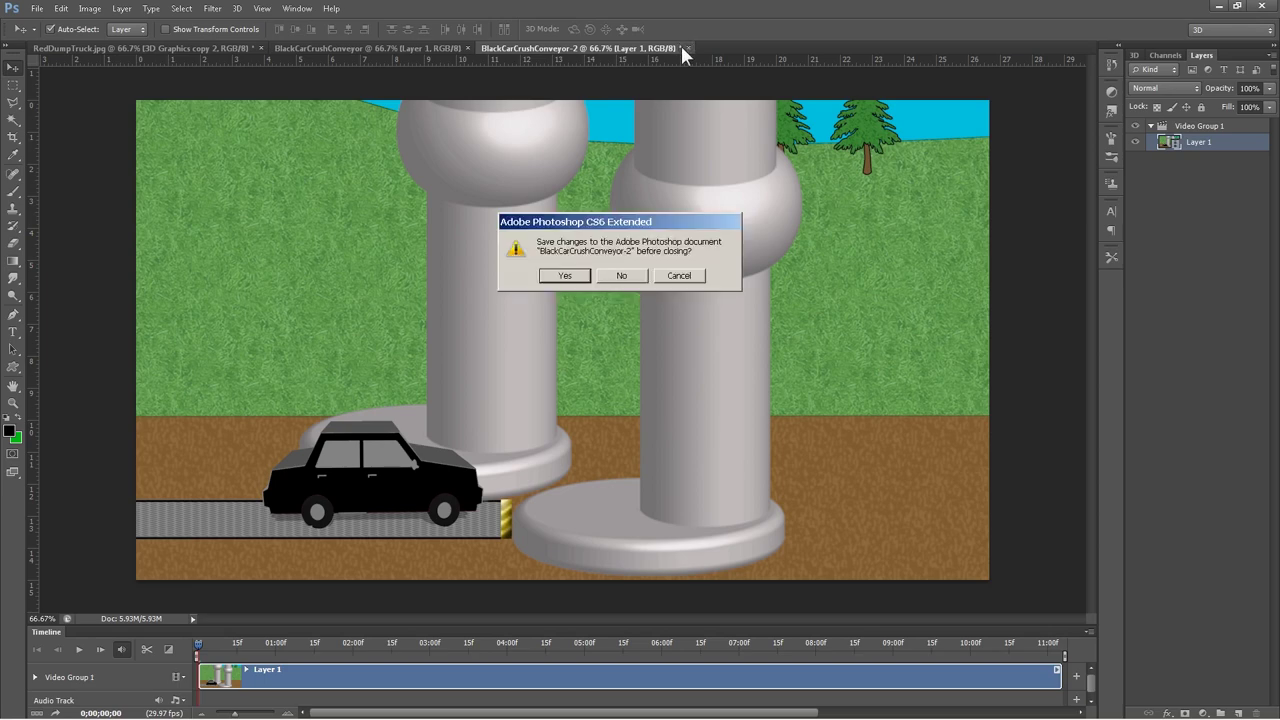
left_click(622, 276)
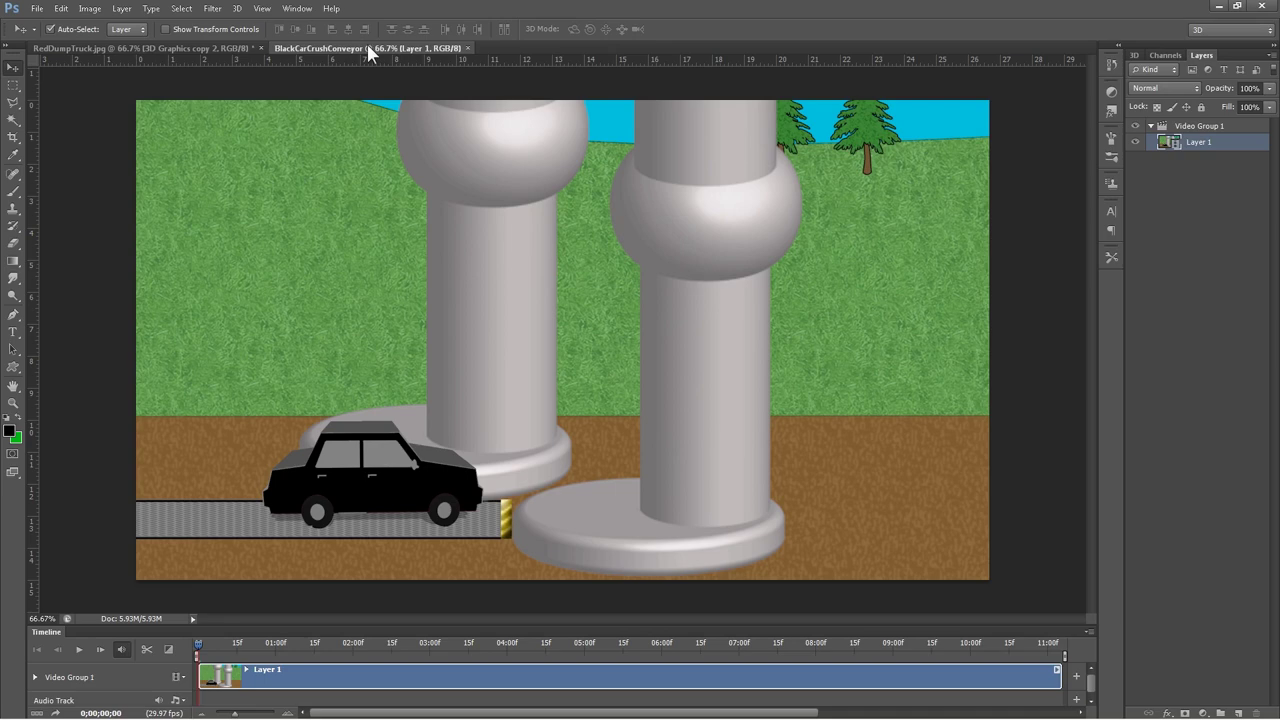
left_click(467, 48)
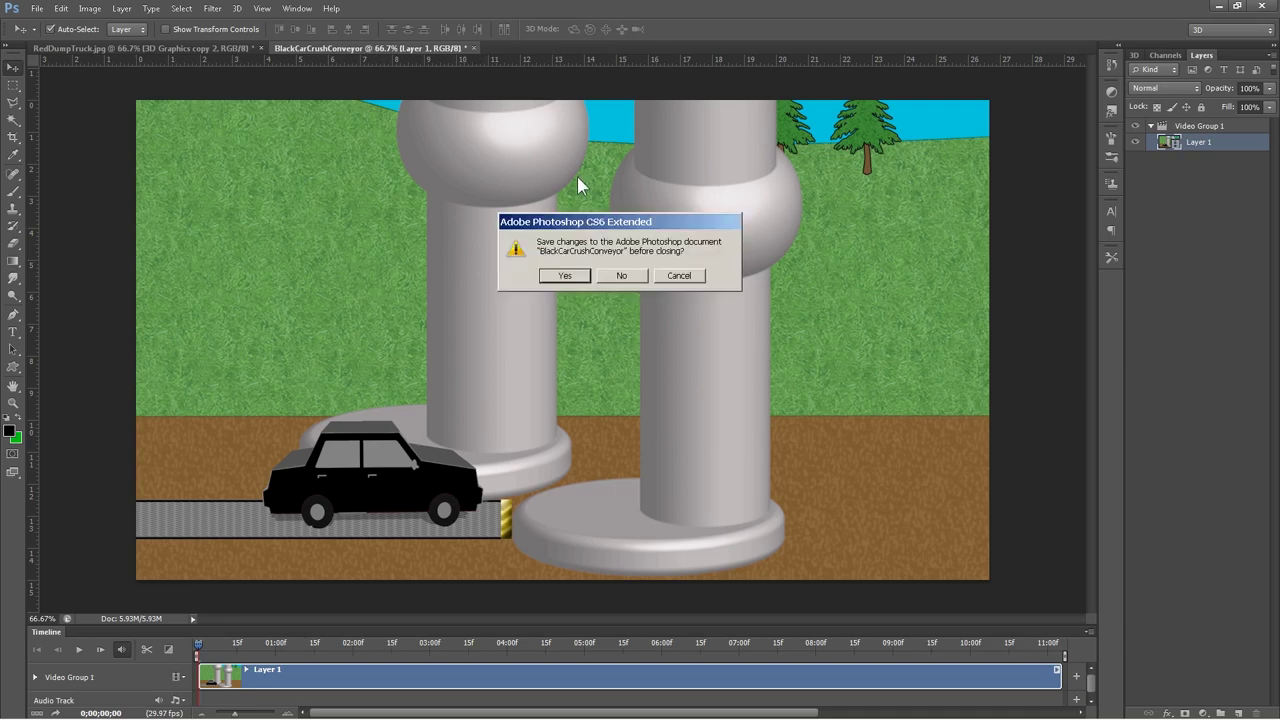
left_click(622, 276)
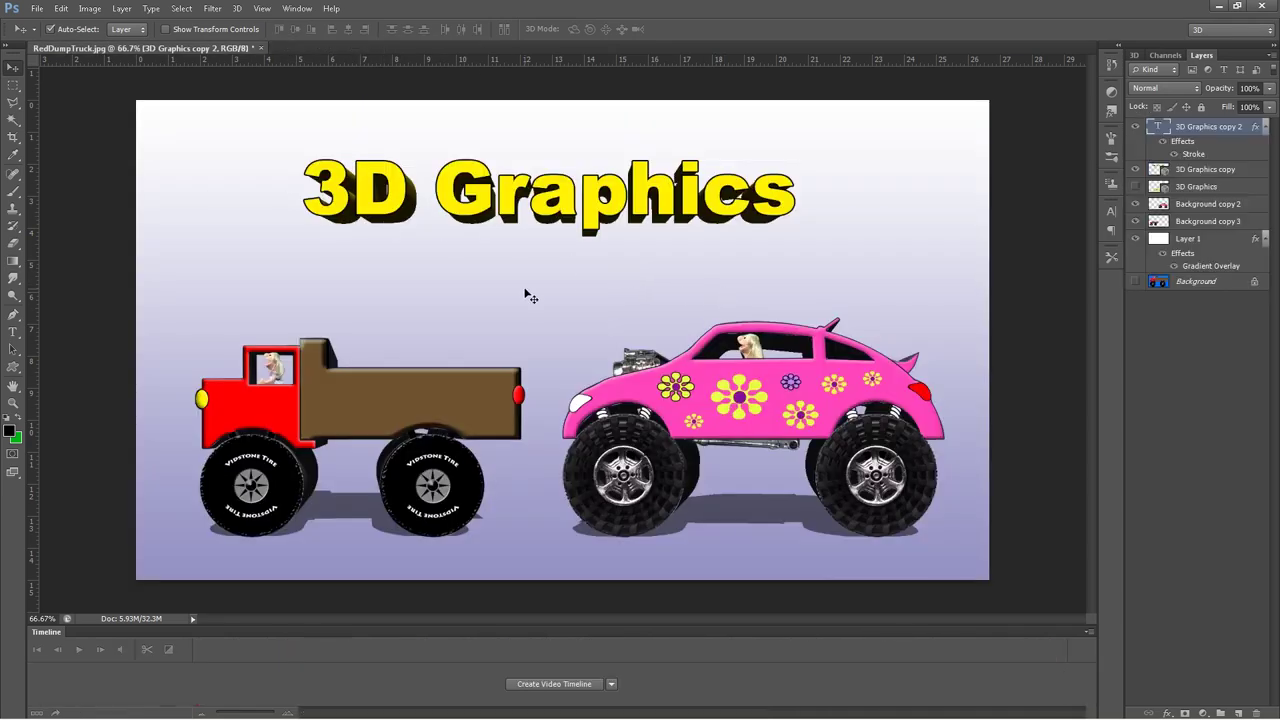